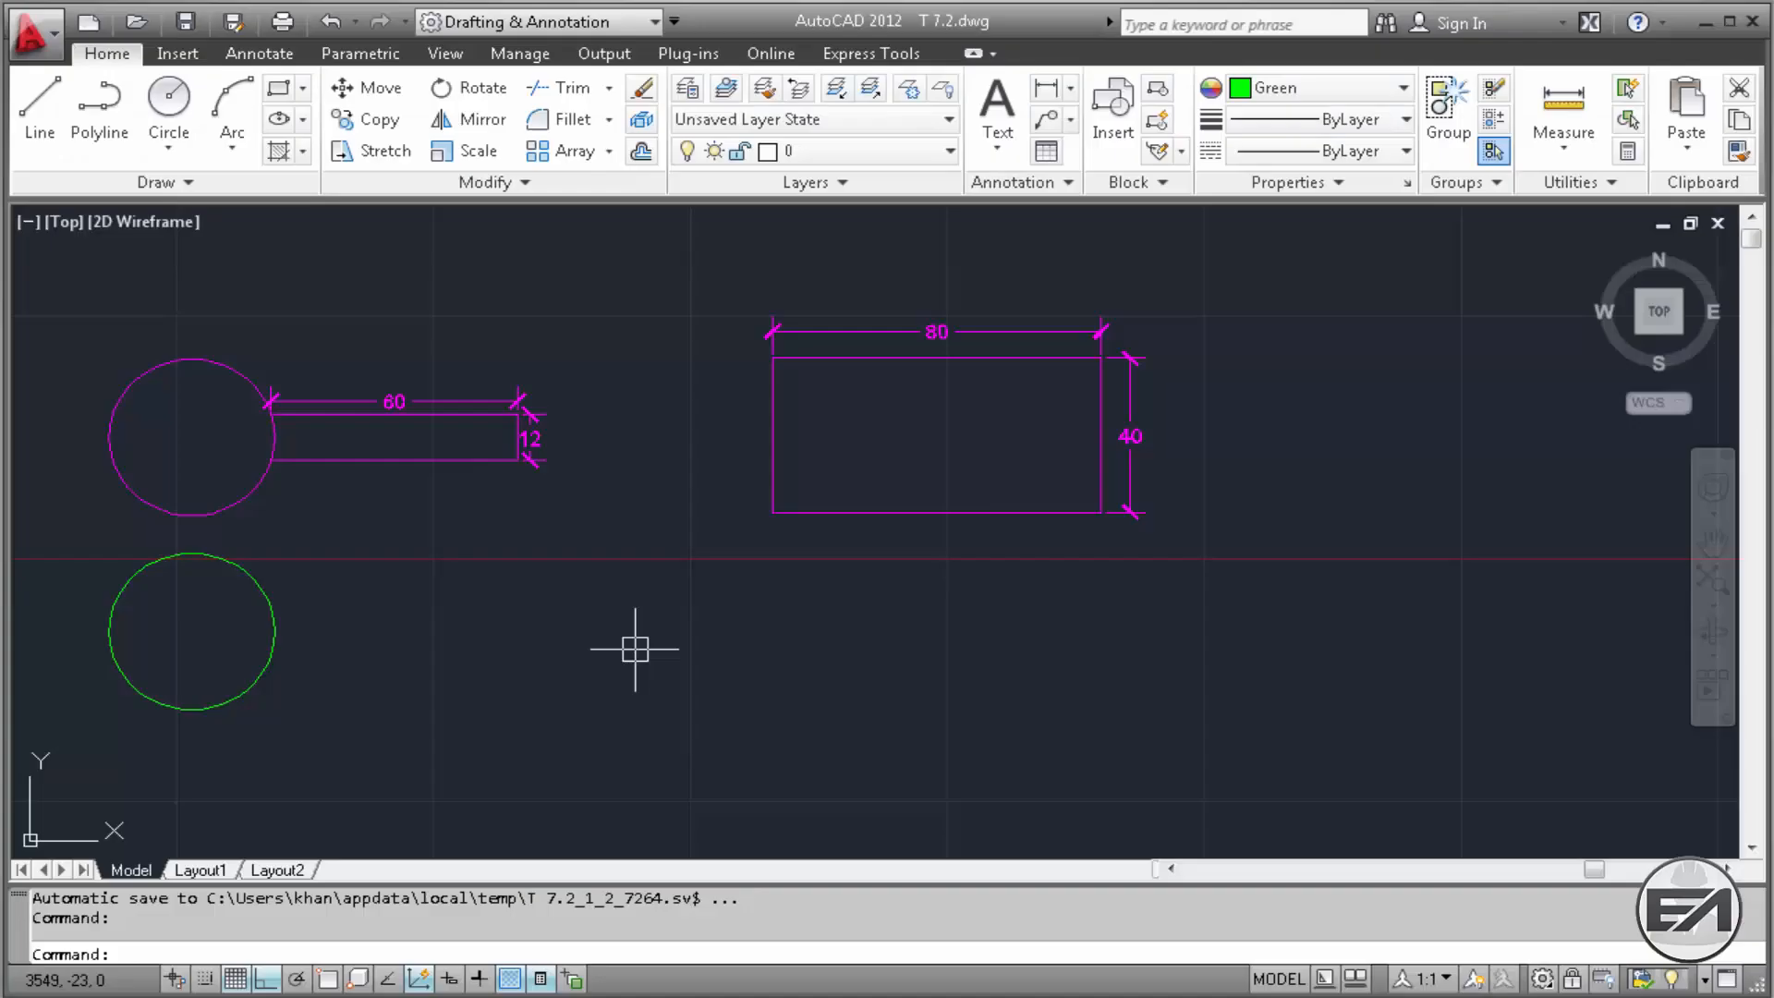
{"action": "right_click", "coordinate": [615, 606], "text": "shift"}
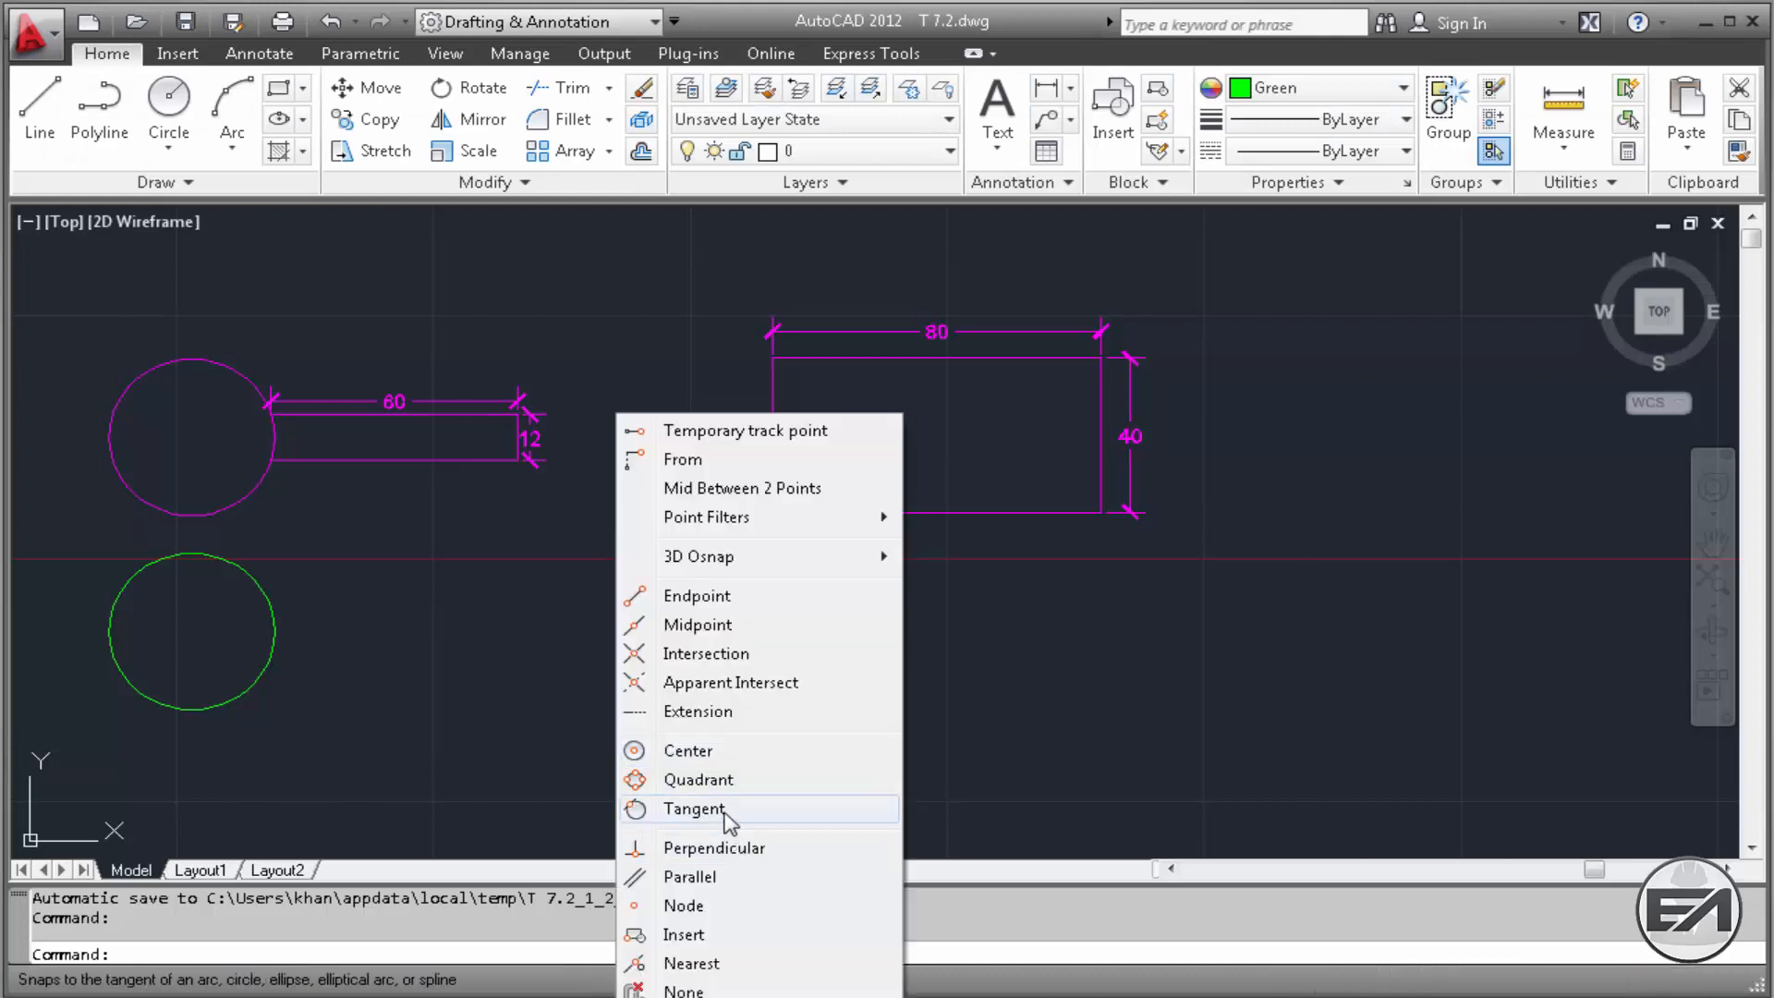
{"action": "left_click", "coordinate": [692, 964]}
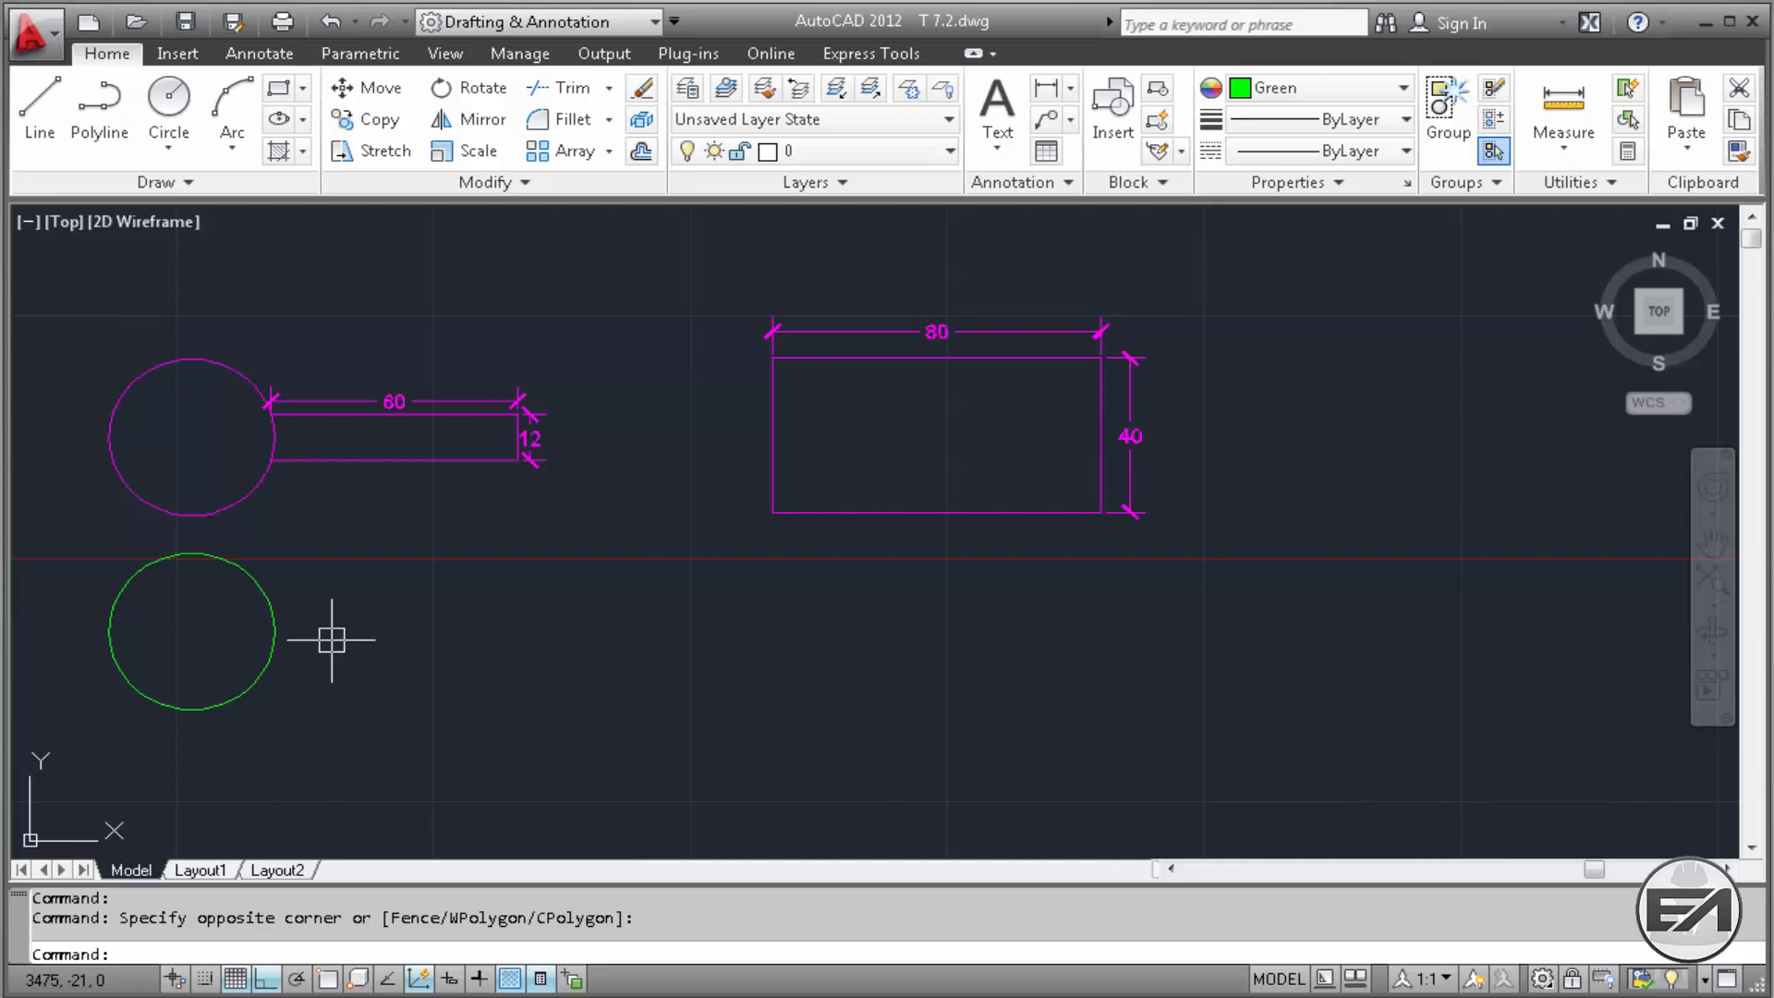
Step: Draw a horizontal line 60 units to the right from the upper right side of the green circle, using the Nearest snap
{"action": "left_click", "coordinate": [40, 101]}
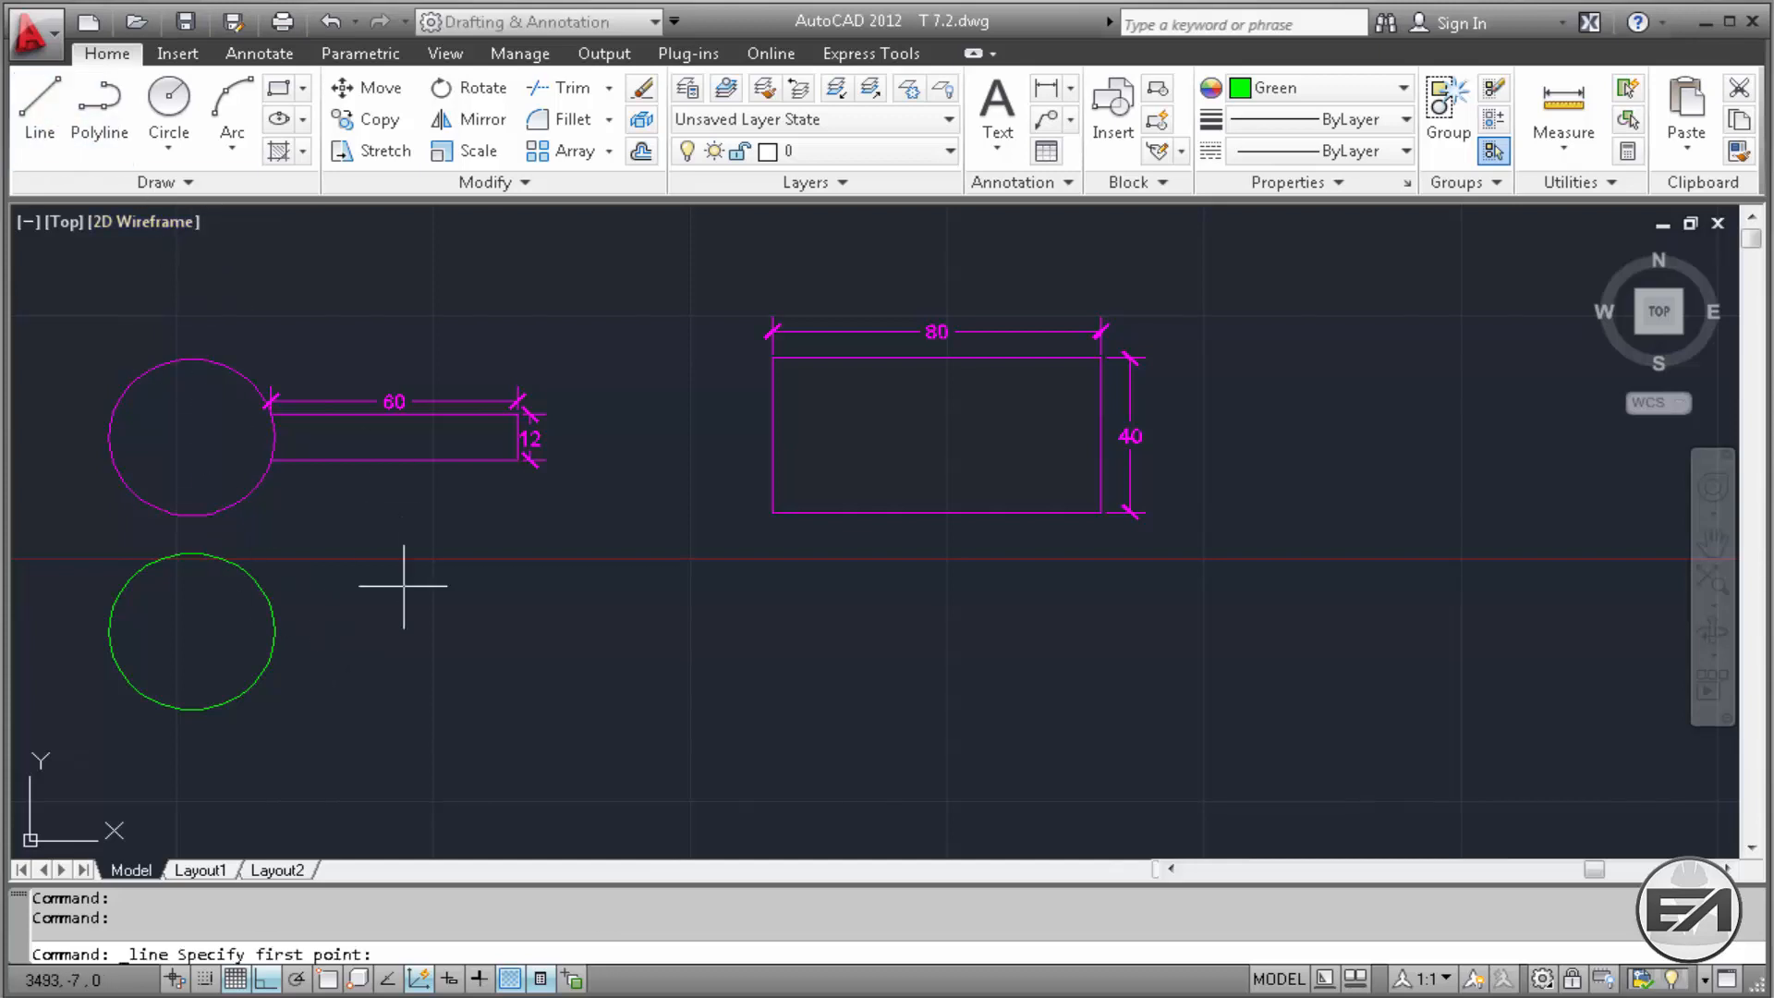
{"action": "right_click", "coordinate": [366, 644], "text": "shift"}
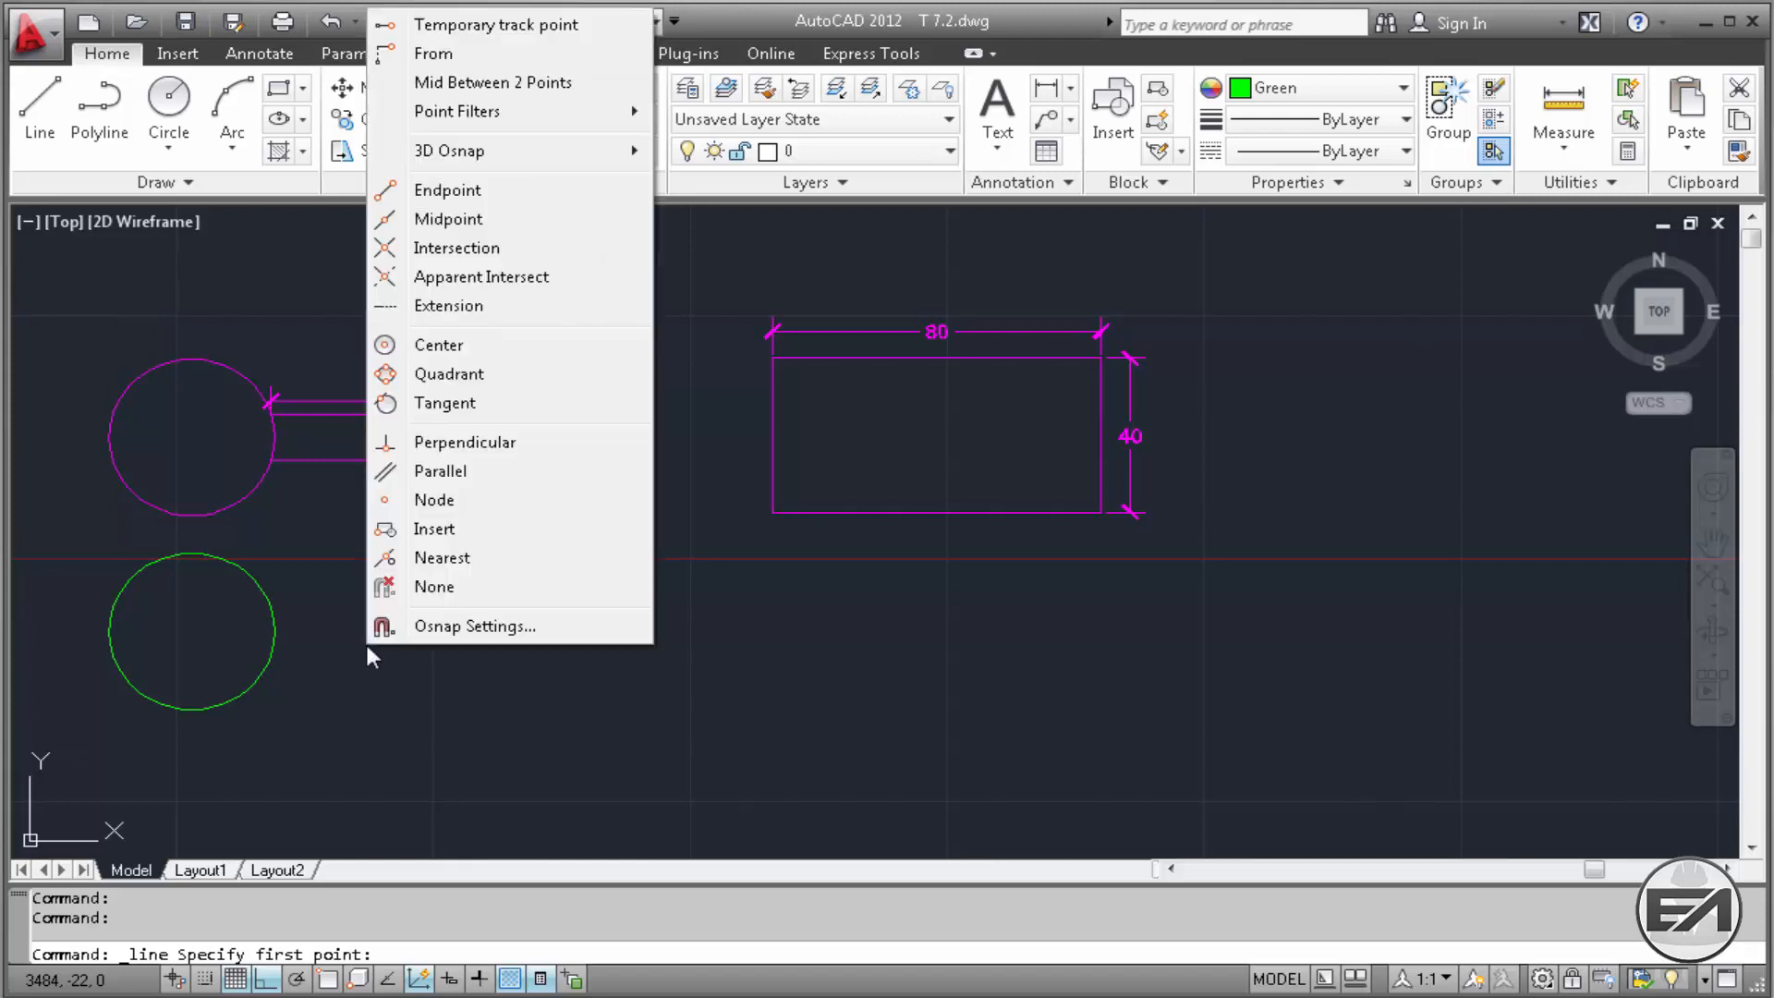
{"action": "left_click", "coordinate": [455, 561]}
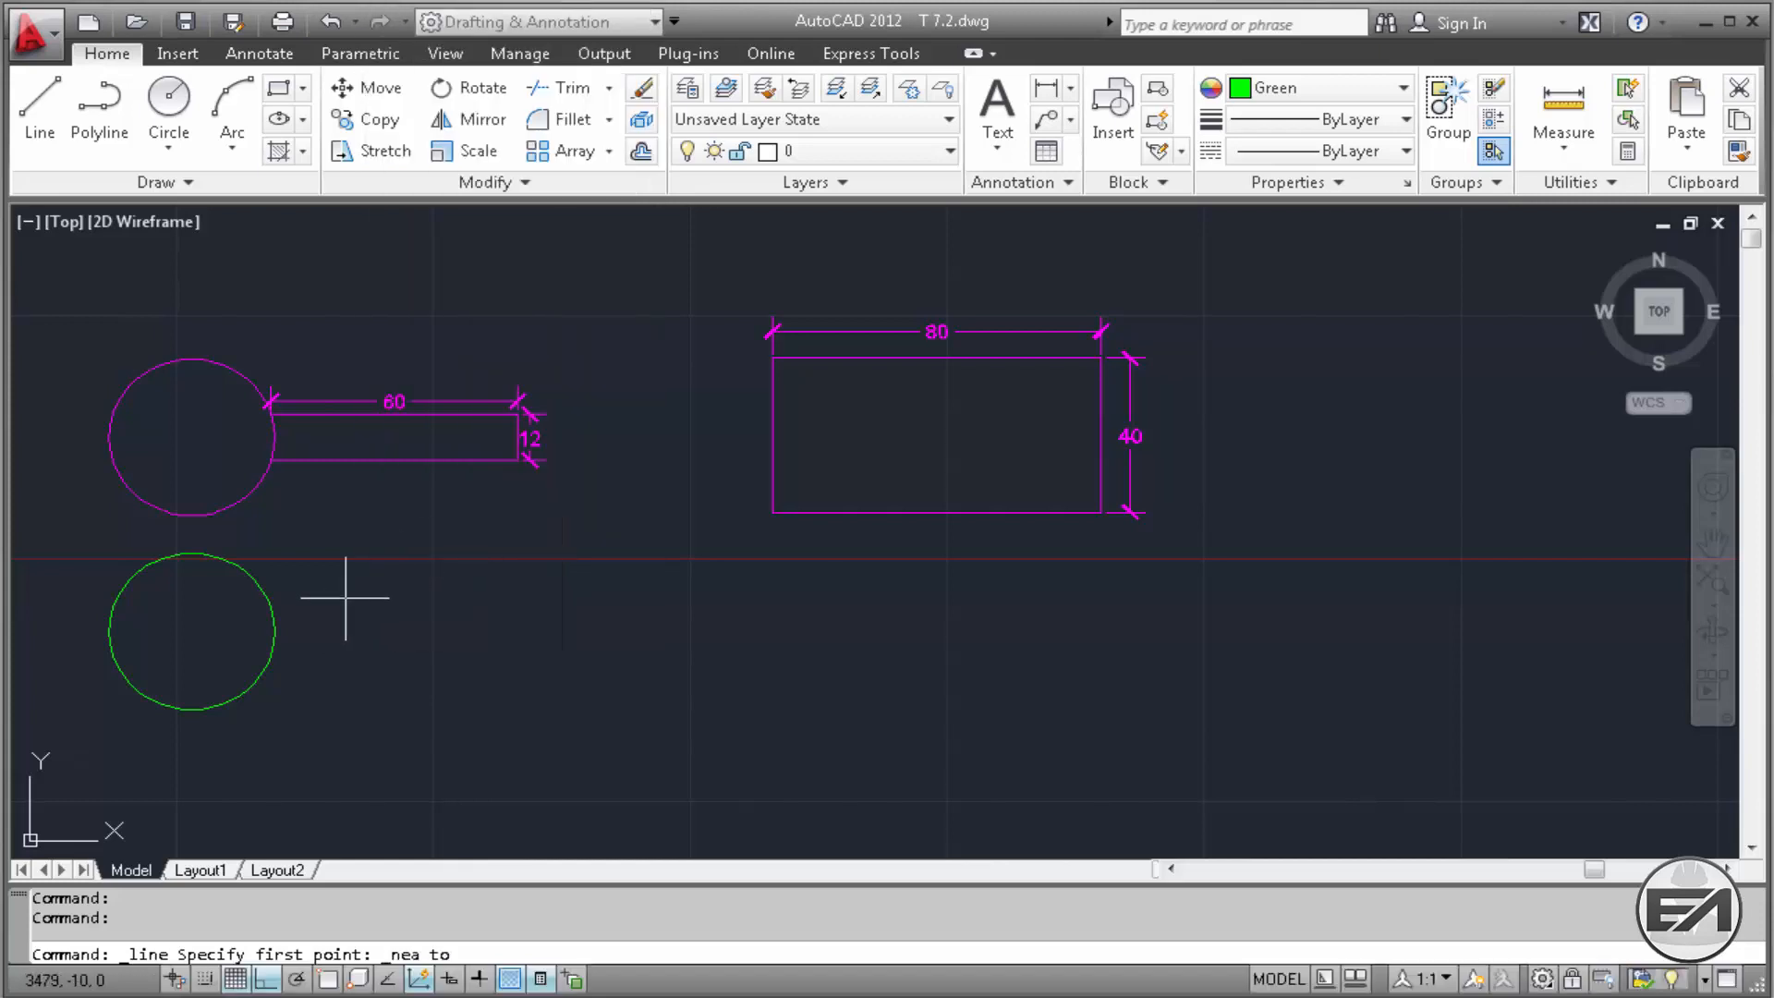
{"action": "left_click", "coordinate": [271, 604]}
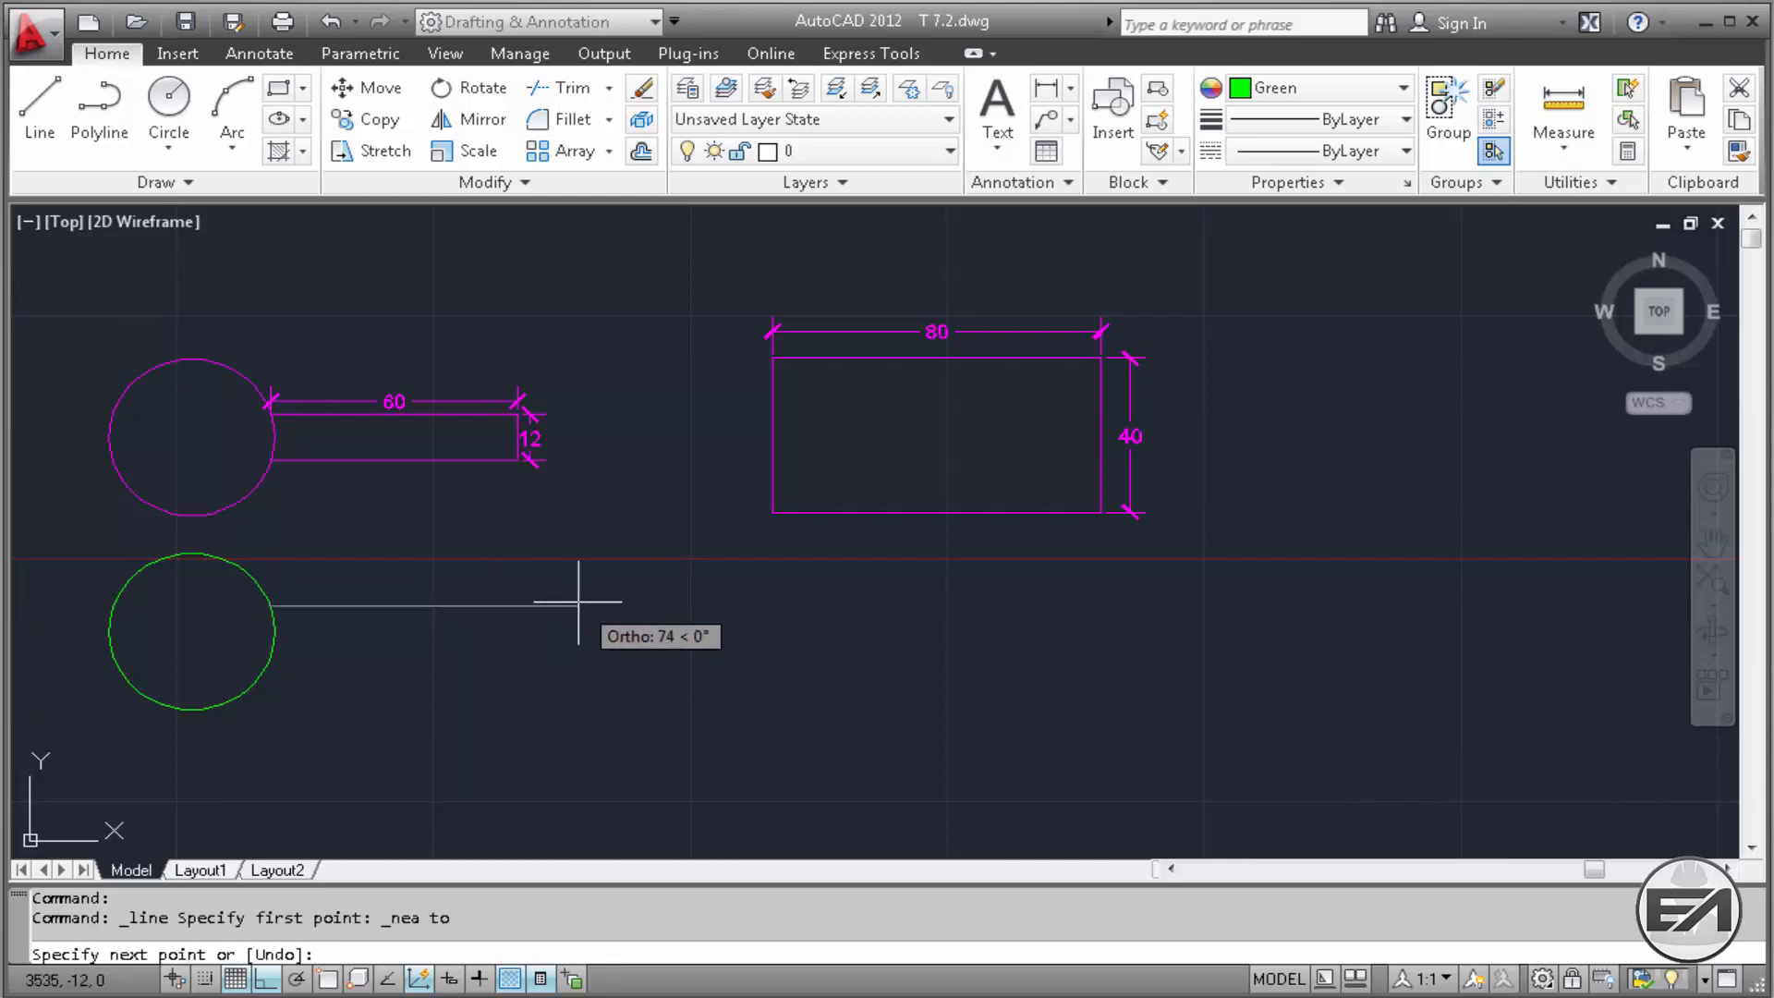
{"action": "type", "text": "600"}
{"action": "key", "text": "BackSpace"}
{"action": "key", "text": "Return"}
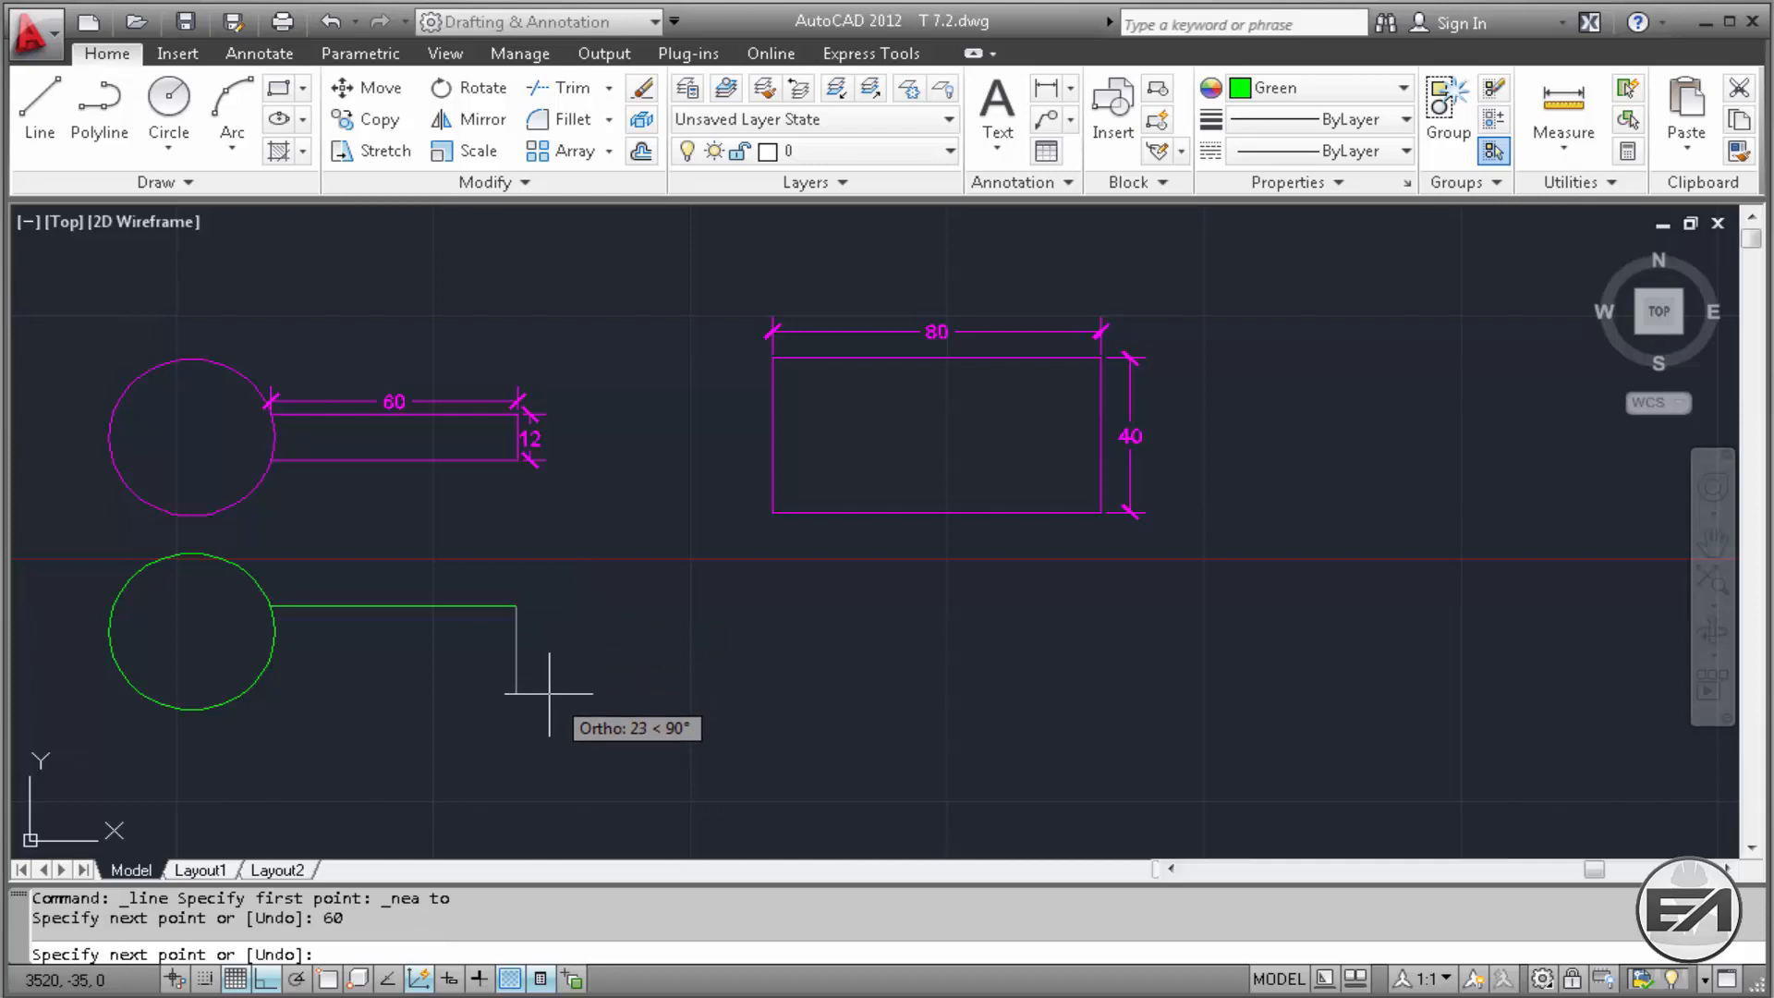
Step: Continue the line 12 units downward and back to the green circle with the Nearest snap, completing the handle shape
{"action": "type", "text": "12"}
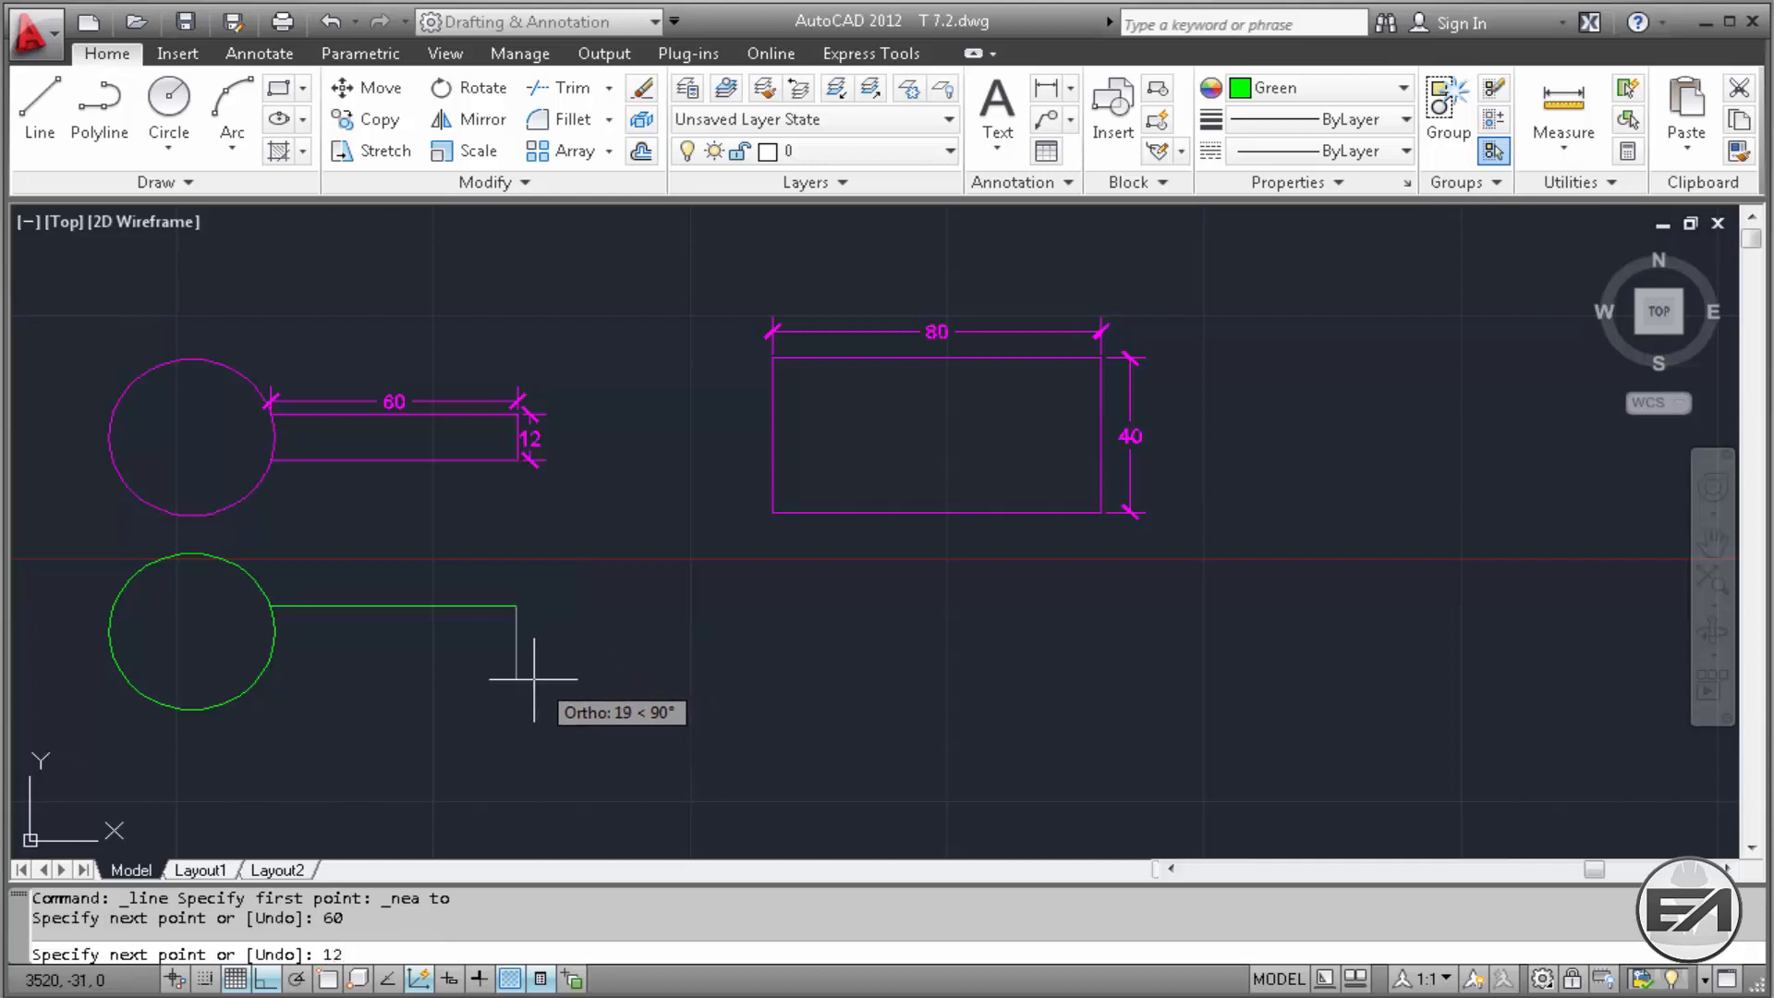
{"action": "key", "text": "Return"}
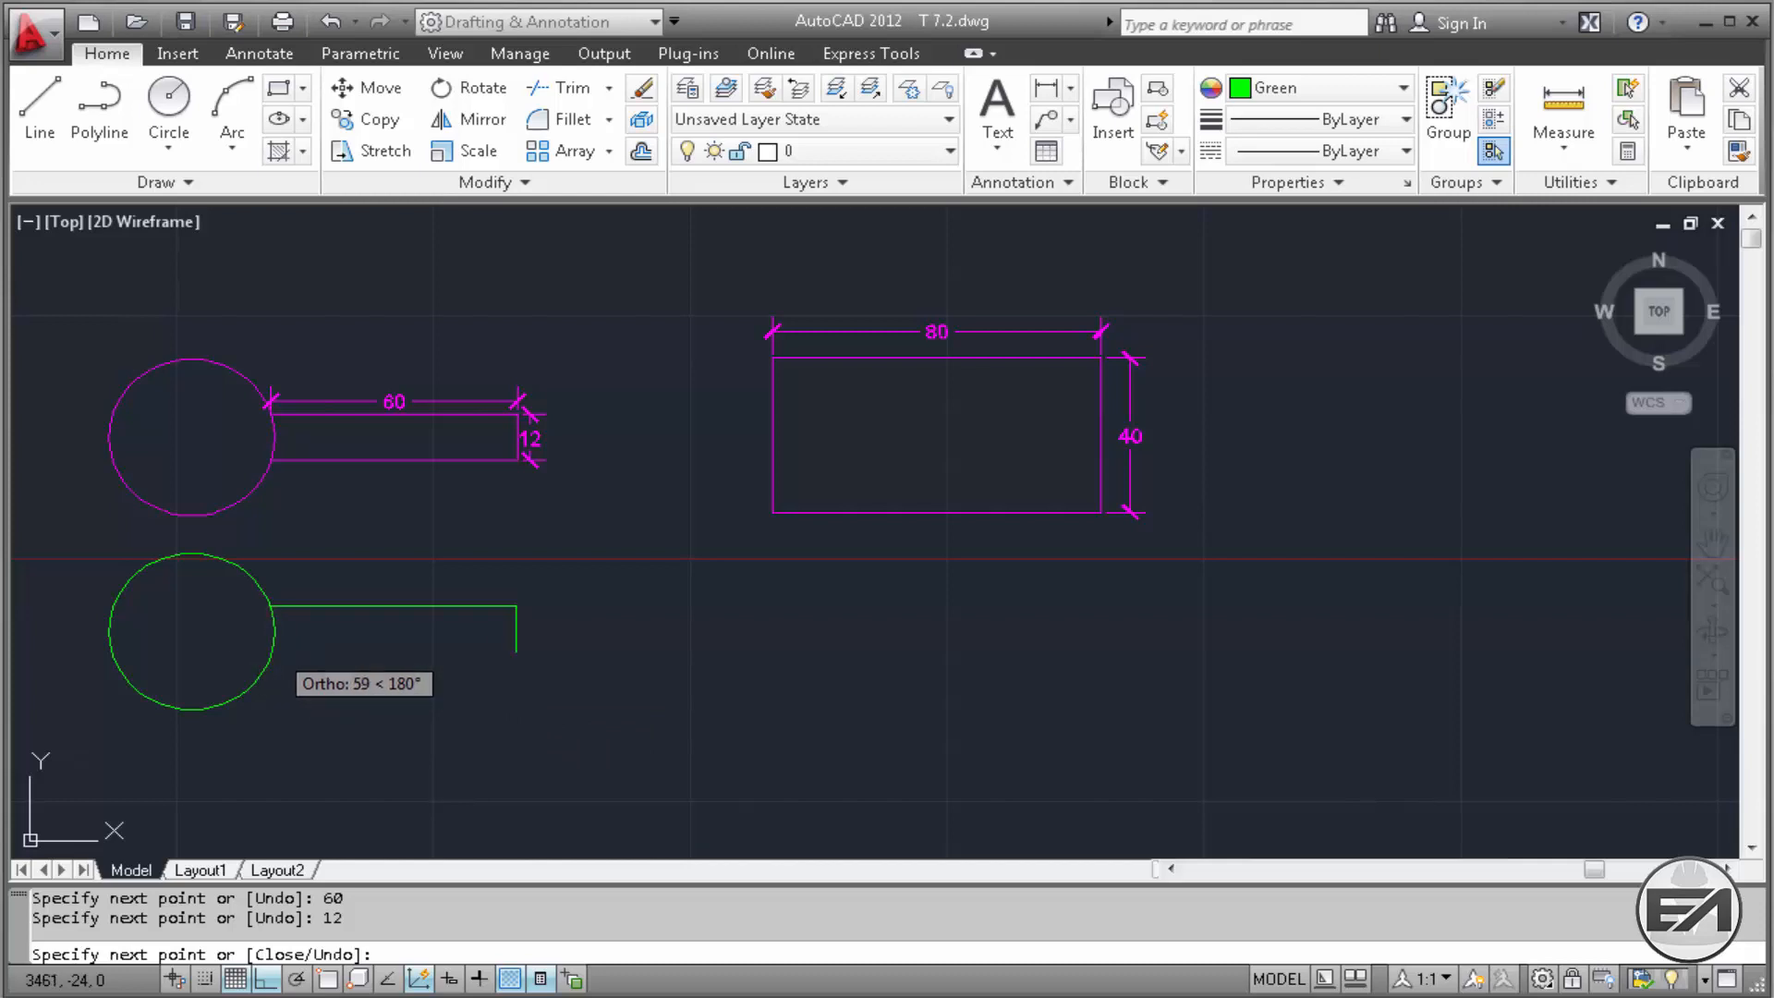
{"action": "right_click", "coordinate": [272, 649], "text": "shift"}
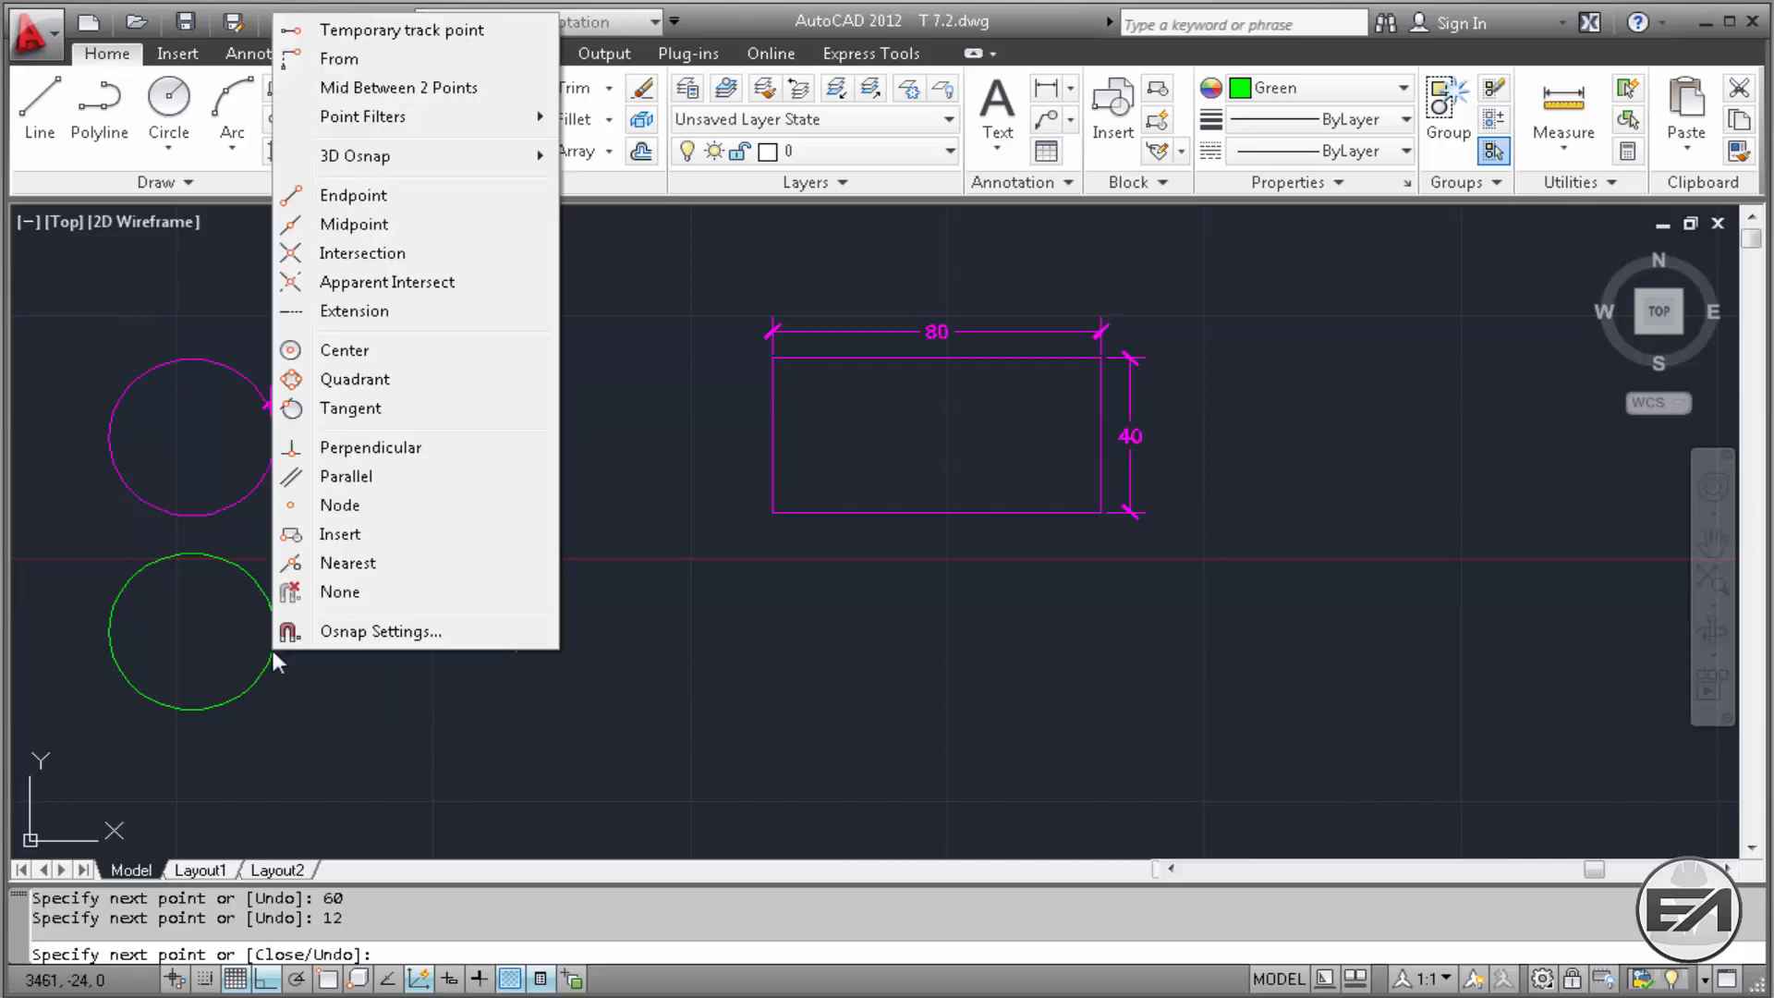
{"action": "left_click", "coordinate": [348, 565]}
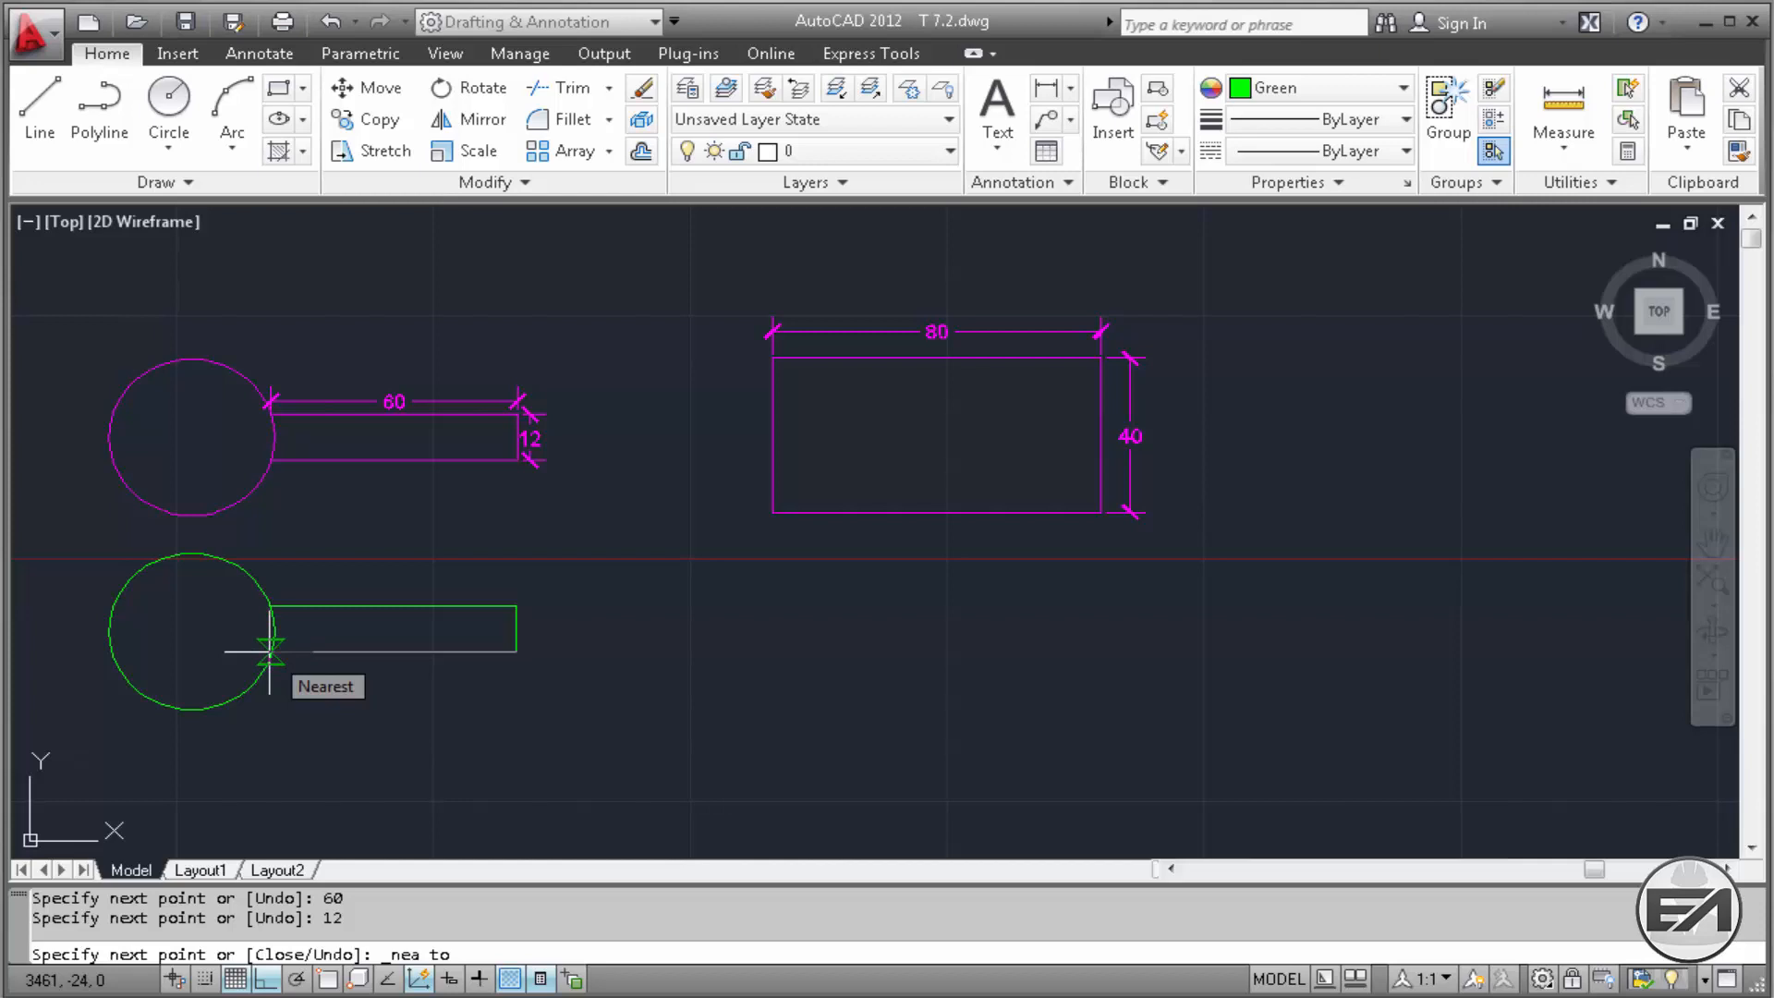
{"action": "left_click", "coordinate": [270, 651]}
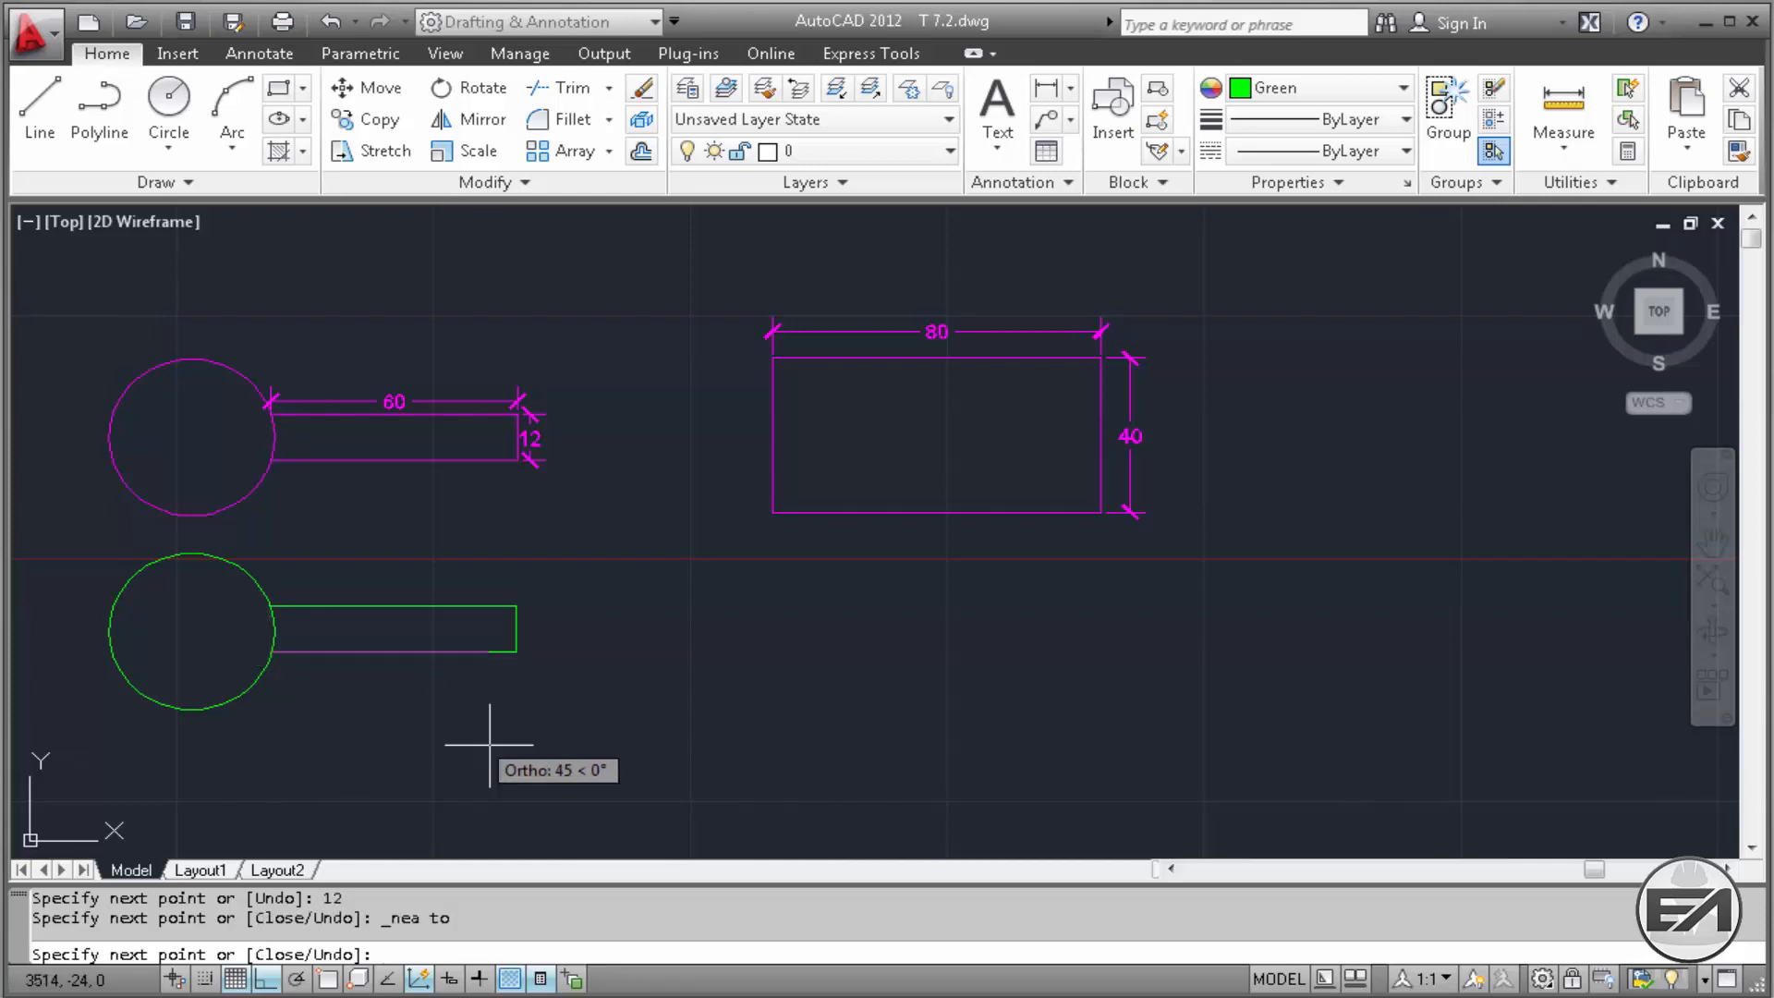
{"action": "right_click", "coordinate": [571, 626]}
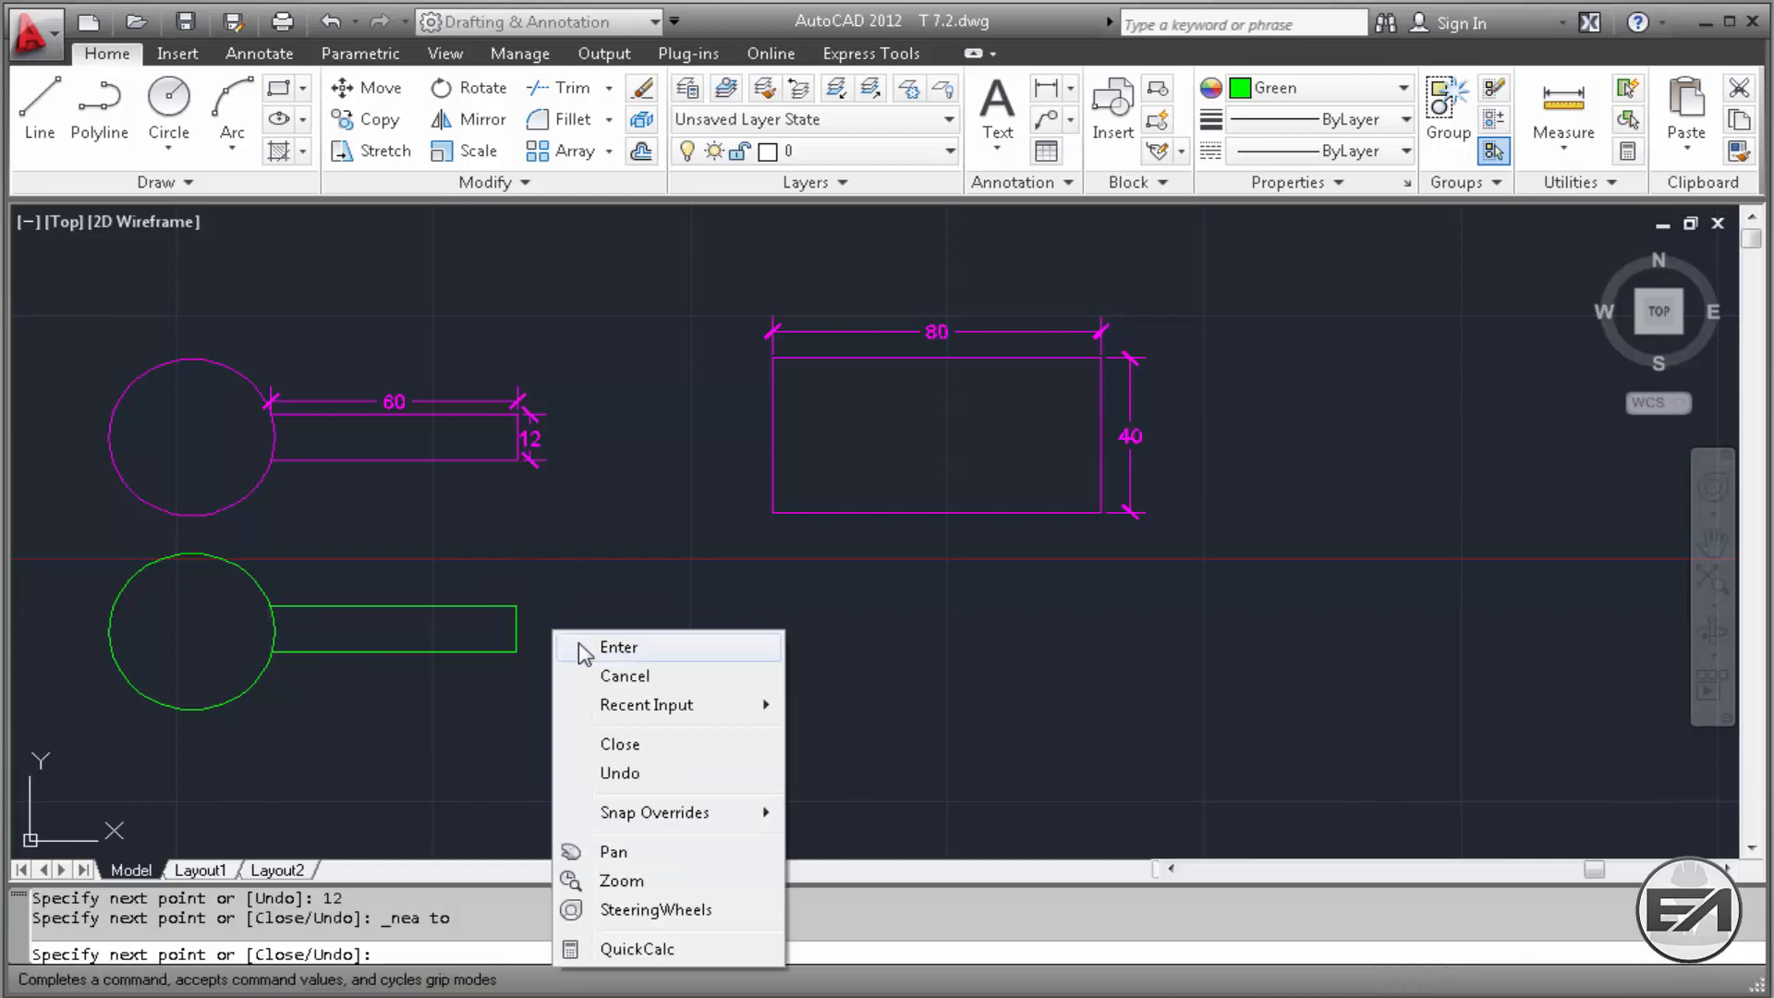
{"action": "left_click", "coordinate": [610, 646]}
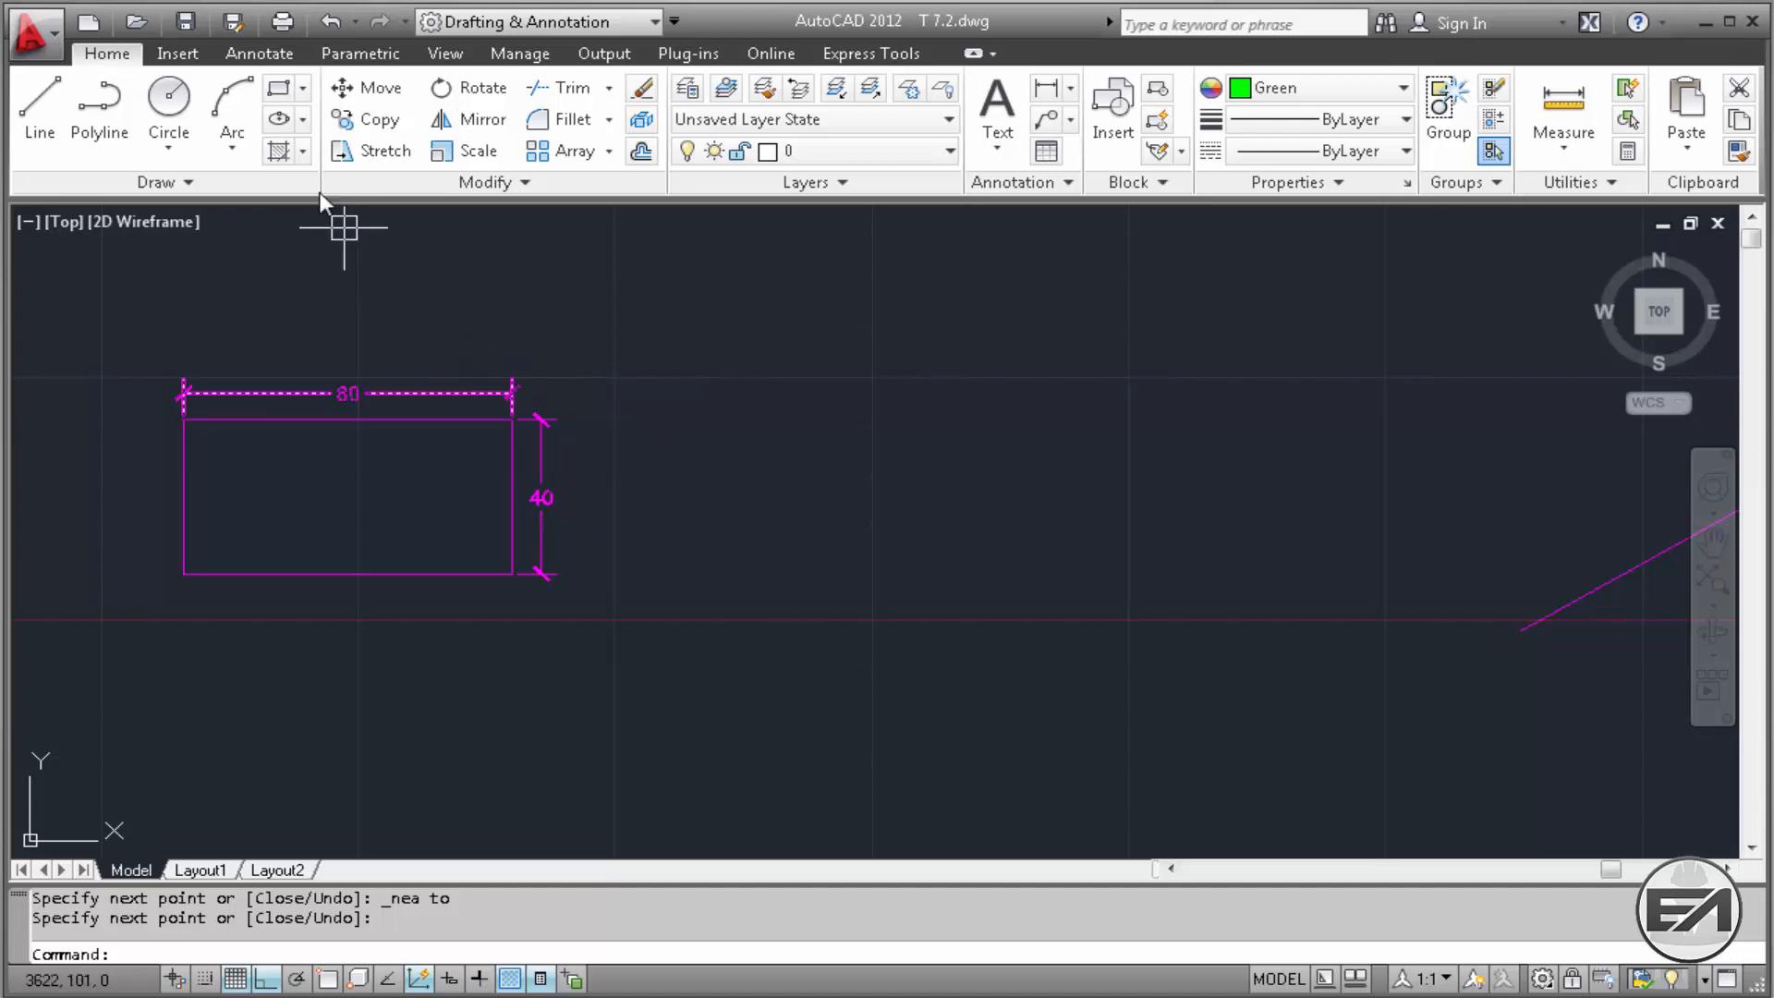
Step: Draw a rectangle to the right of the 80 by 40 rectangle, its first corner on the Extension of that rectangle's top edge
{"action": "left_click", "coordinate": [278, 89]}
{"action": "right_click", "coordinate": [708, 407], "text": "shift"}
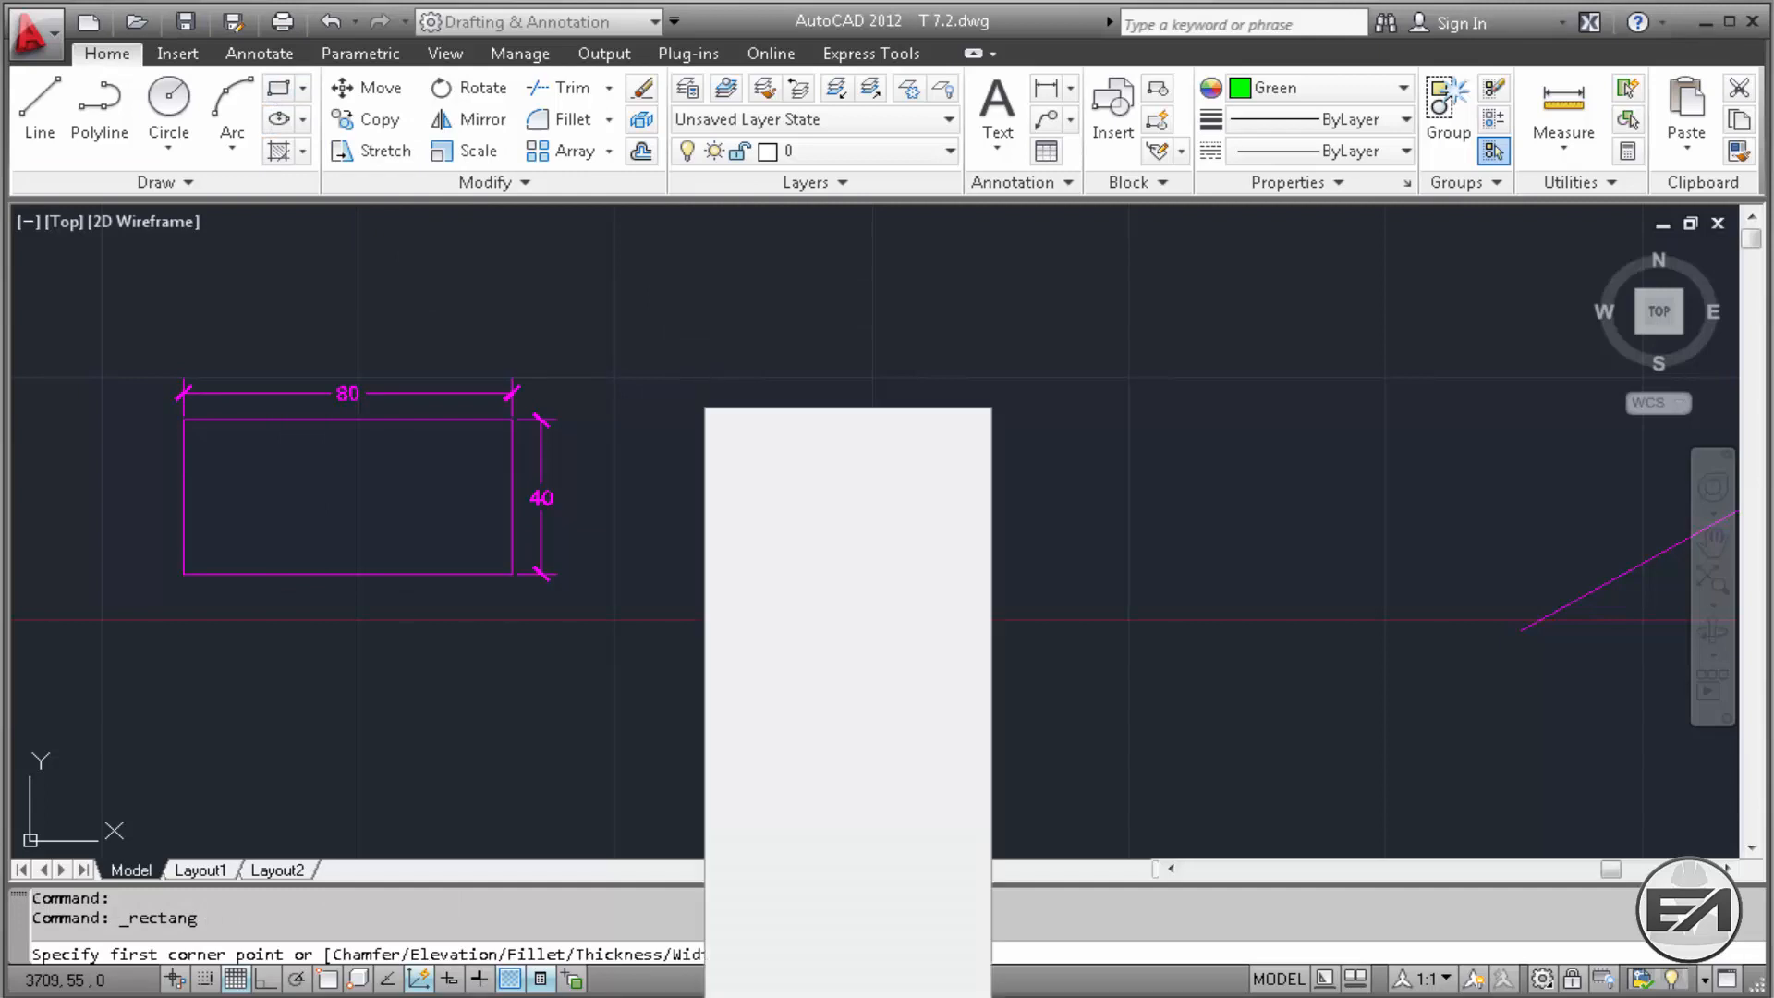
{"action": "left_click", "coordinate": [787, 706]}
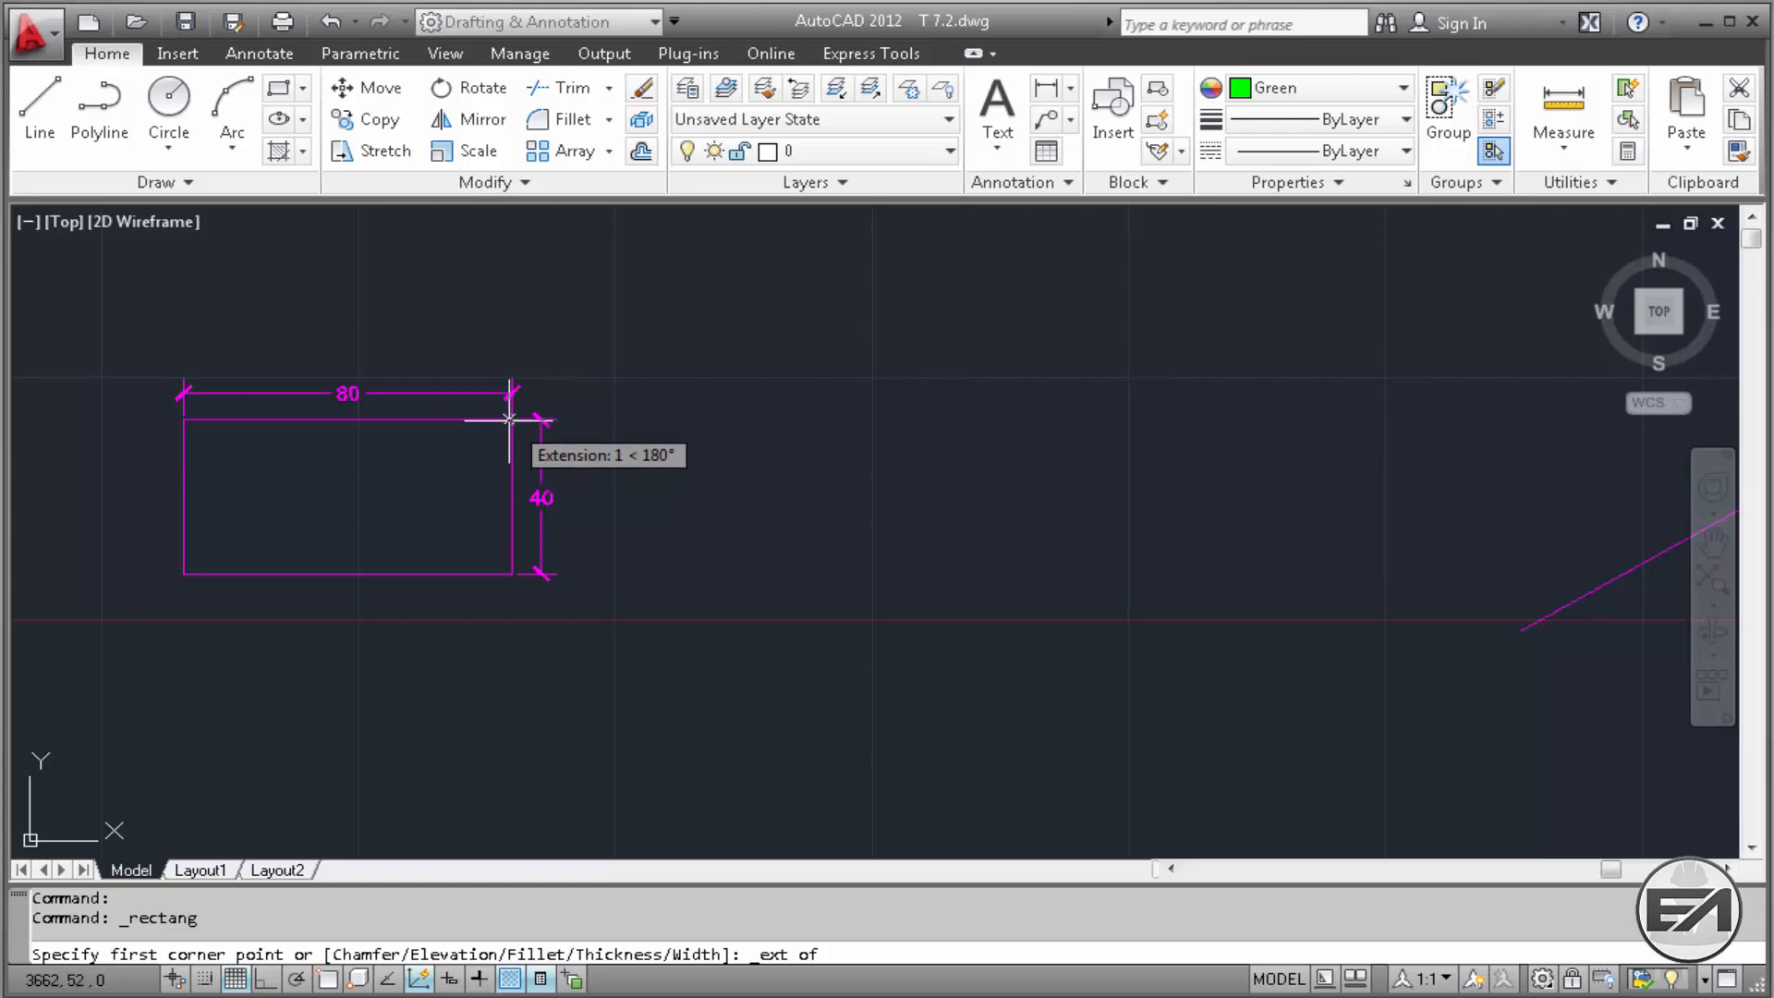
{"action": "left_click", "coordinate": [684, 418]}
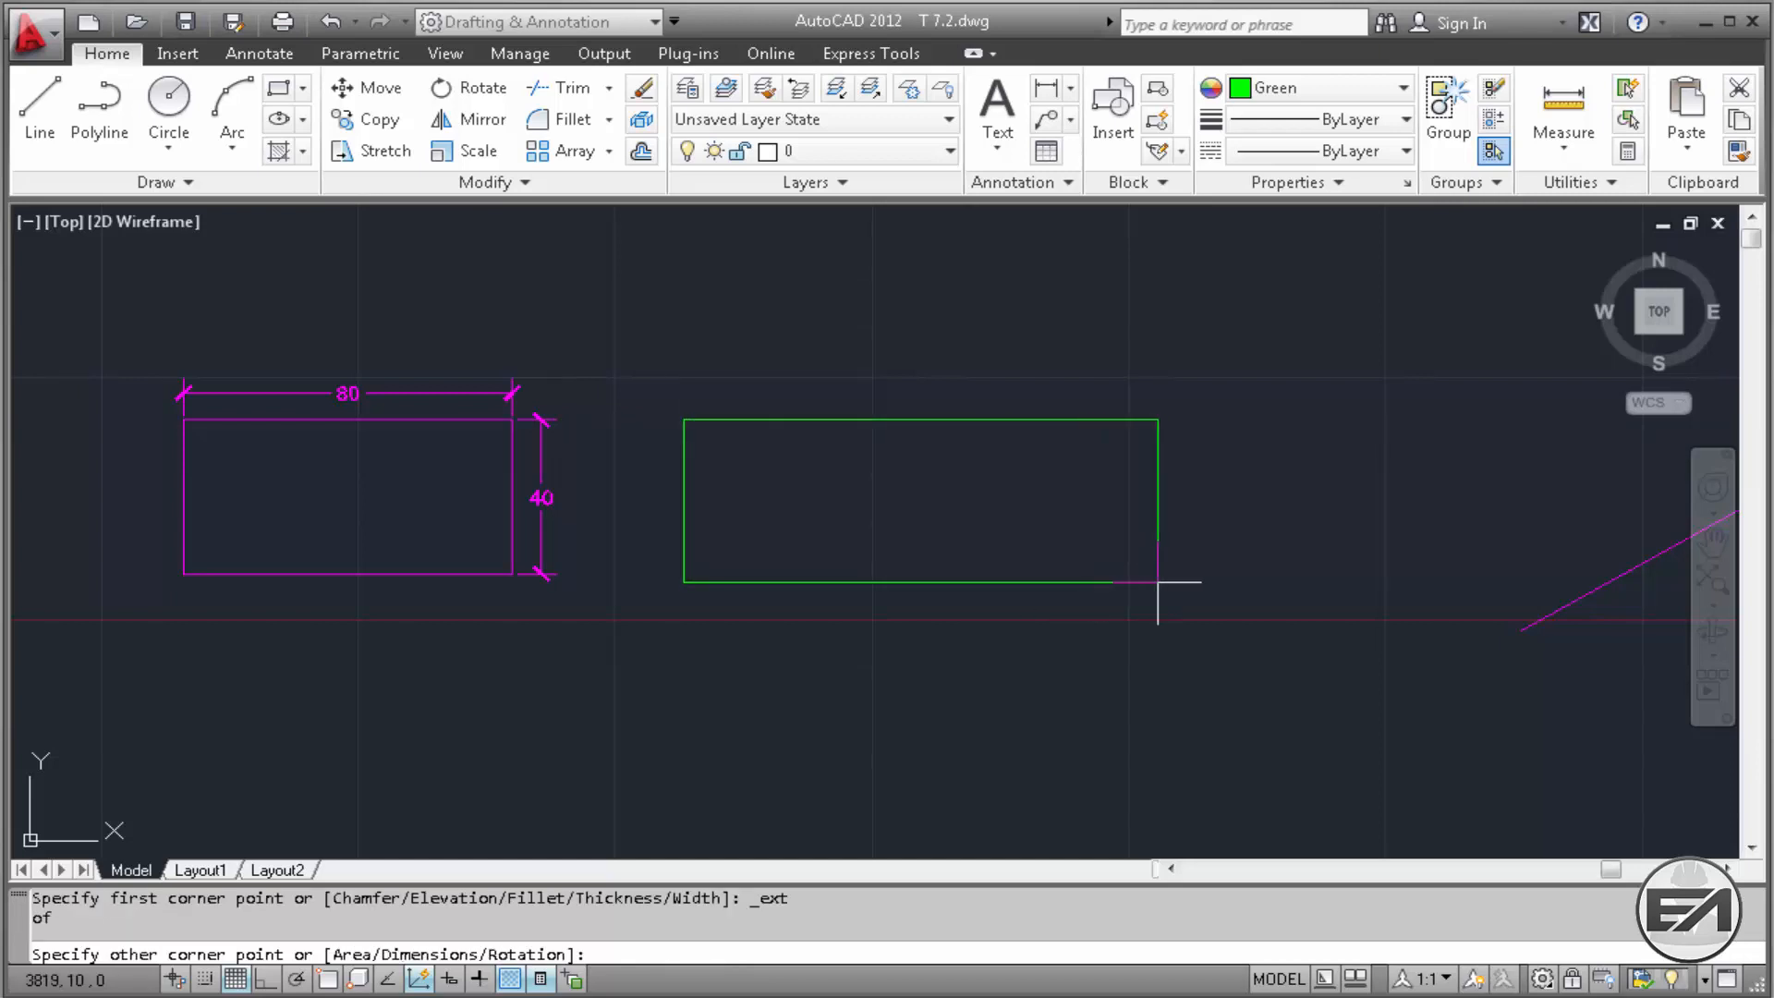
{"action": "left_click", "coordinate": [1034, 584]}
Step: With Ortho off, draw an 80-unit line below the inclined magenta line, using the Parallel snap to match its direction
{"action": "scroll", "coordinate": [1034, 584], "scroll_direction": "up", "scroll_amount": 2}
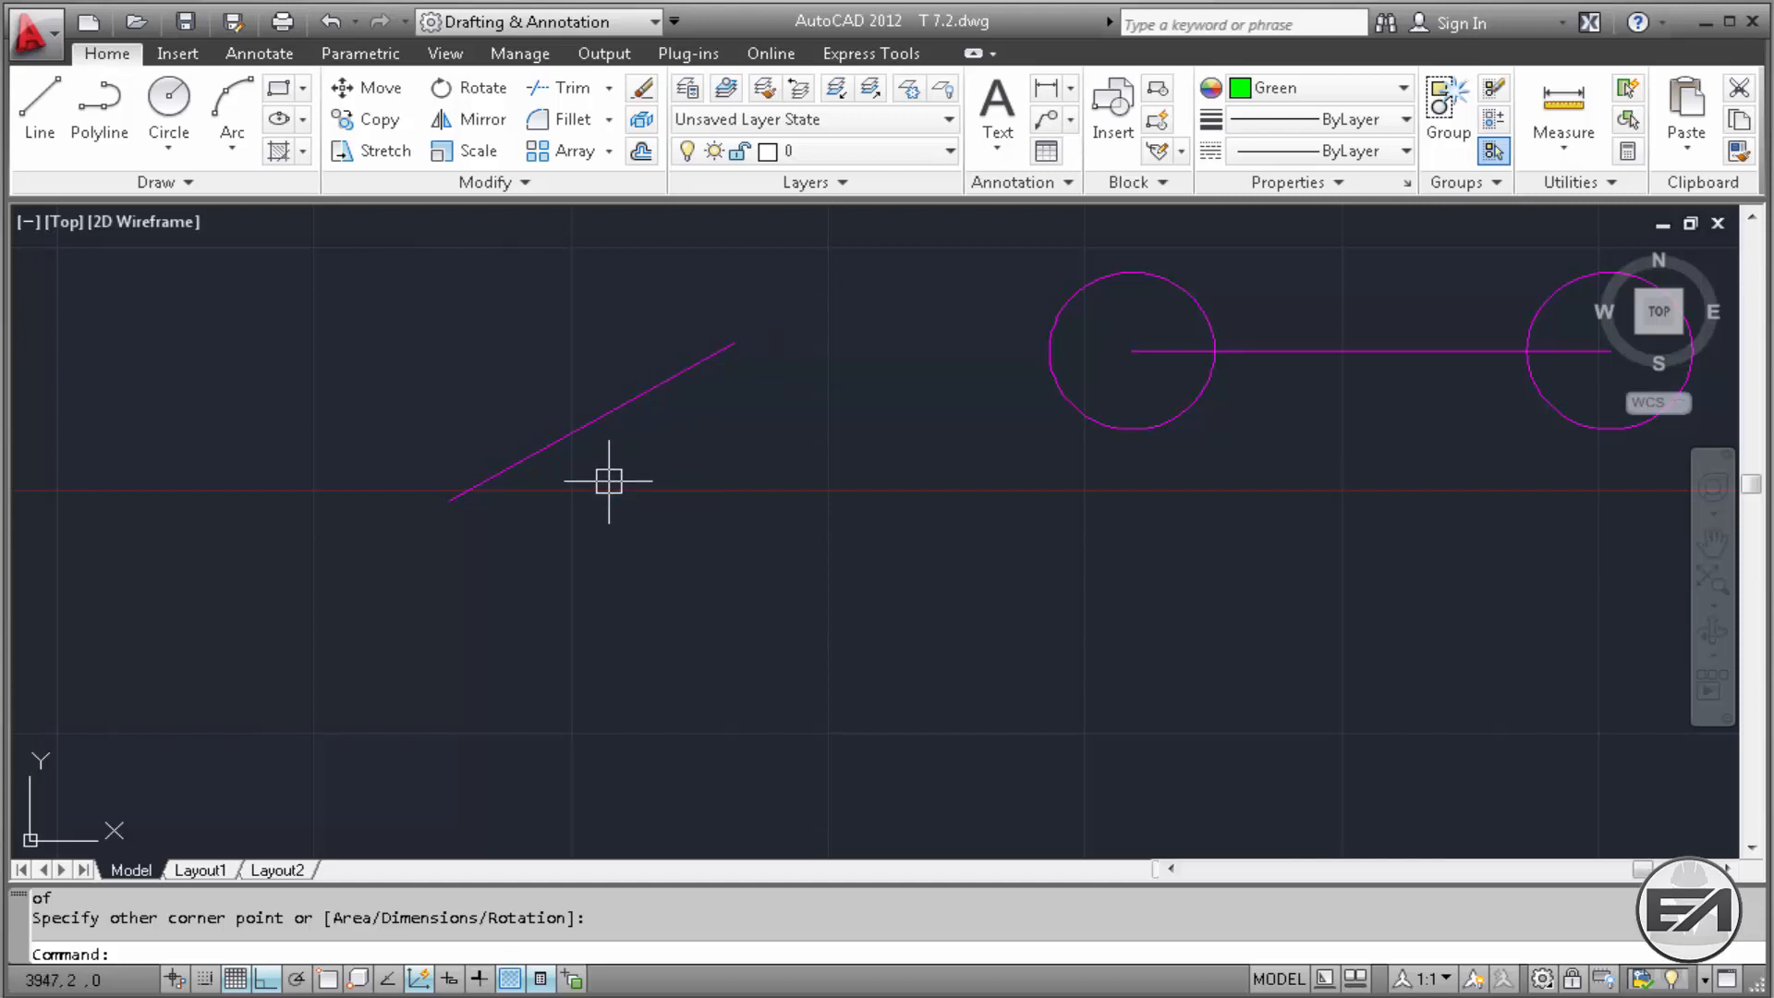
{"action": "key", "text": "Escape"}
{"action": "left_click", "coordinate": [40, 106]}
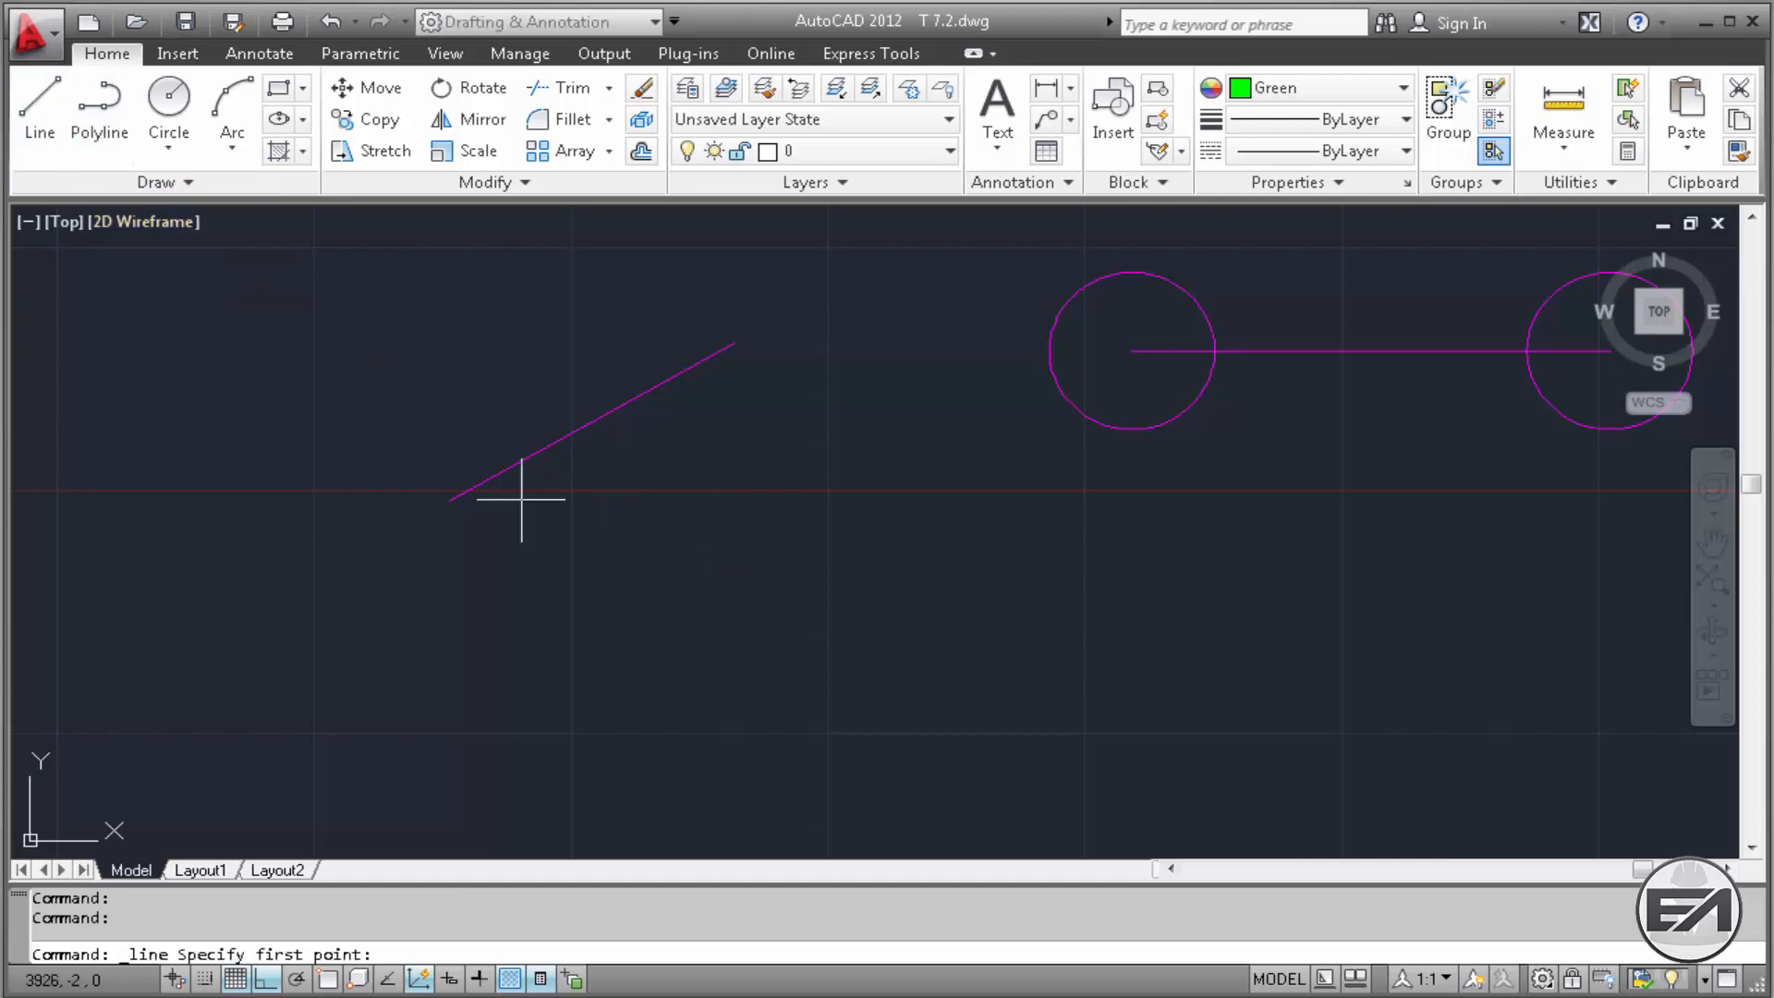
{"action": "left_click", "coordinate": [500, 560]}
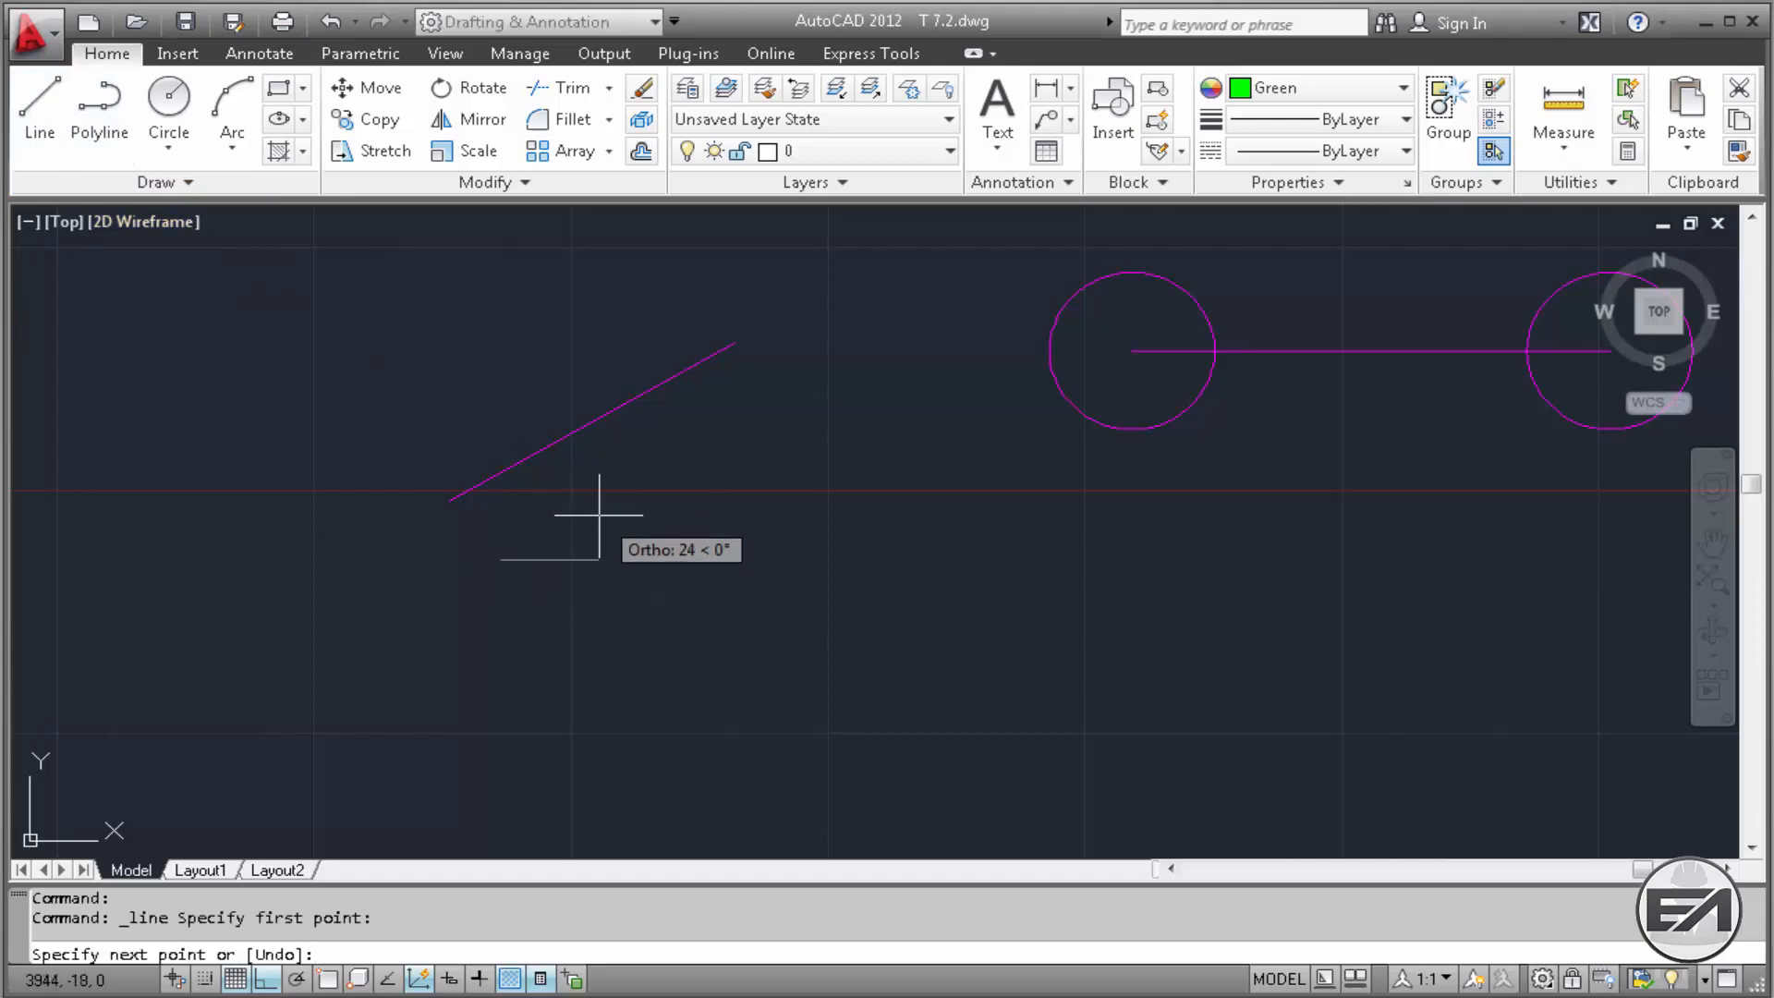
{"action": "key", "text": "F8"}
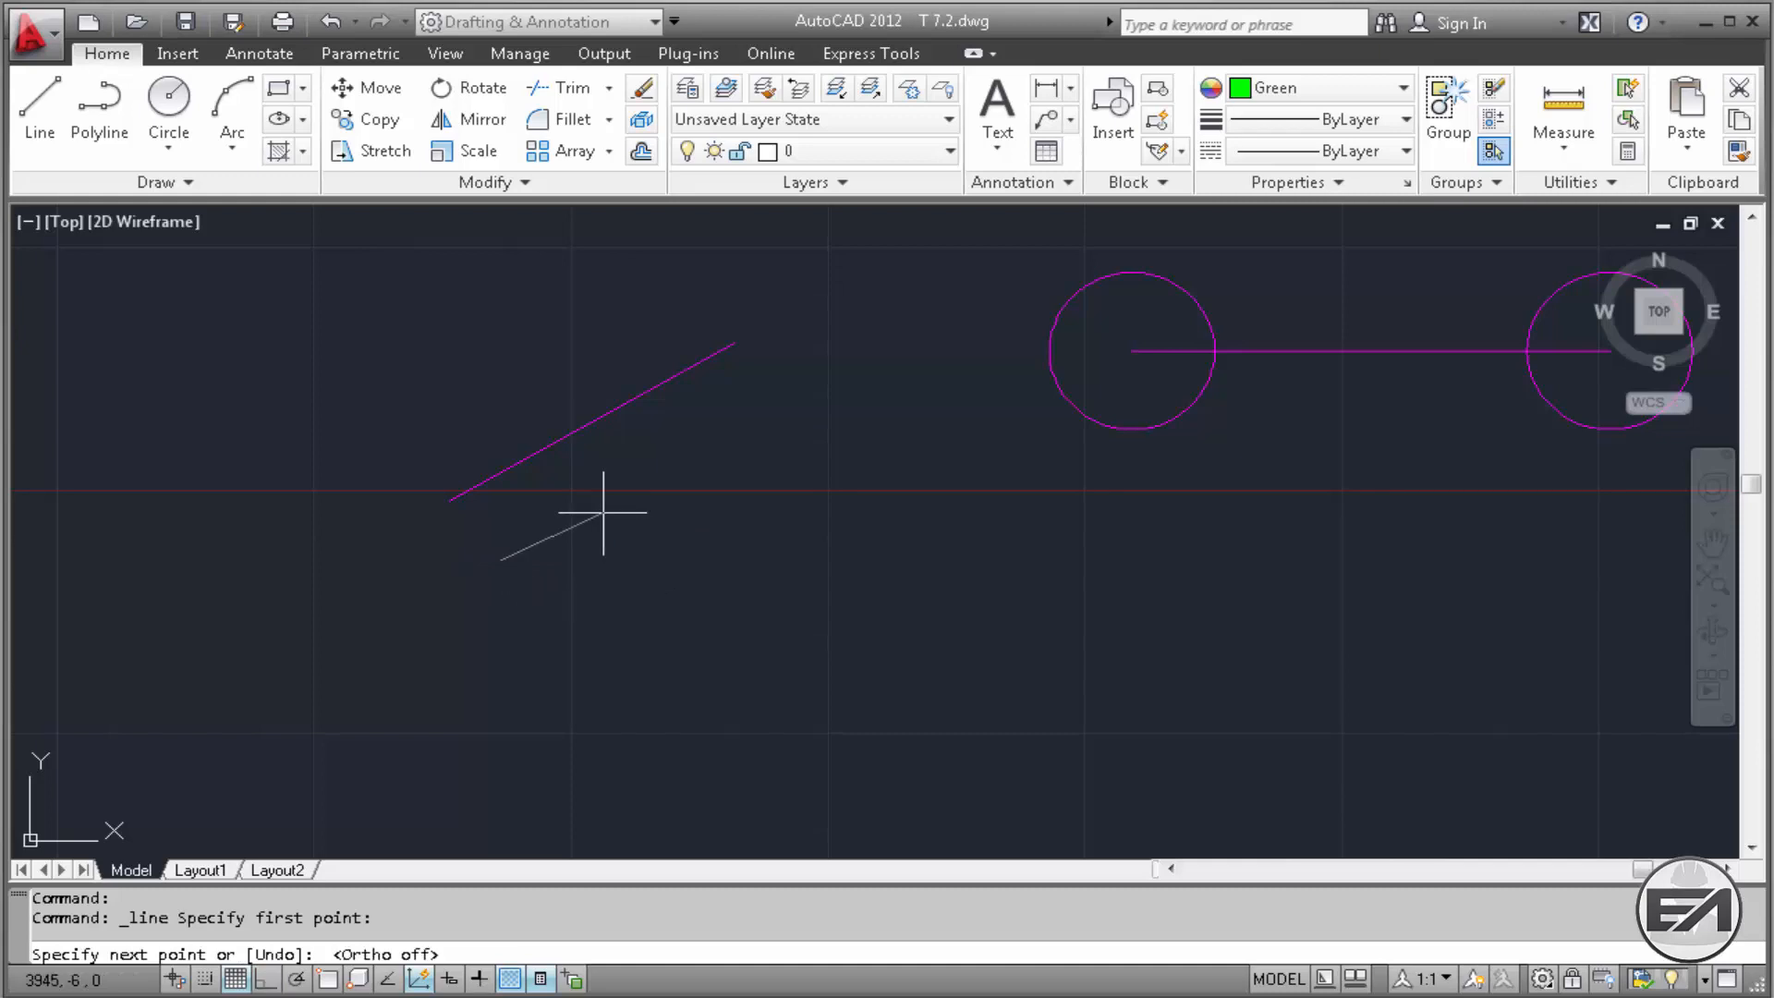
{"action": "right_click", "coordinate": [603, 513], "text": "shift"}
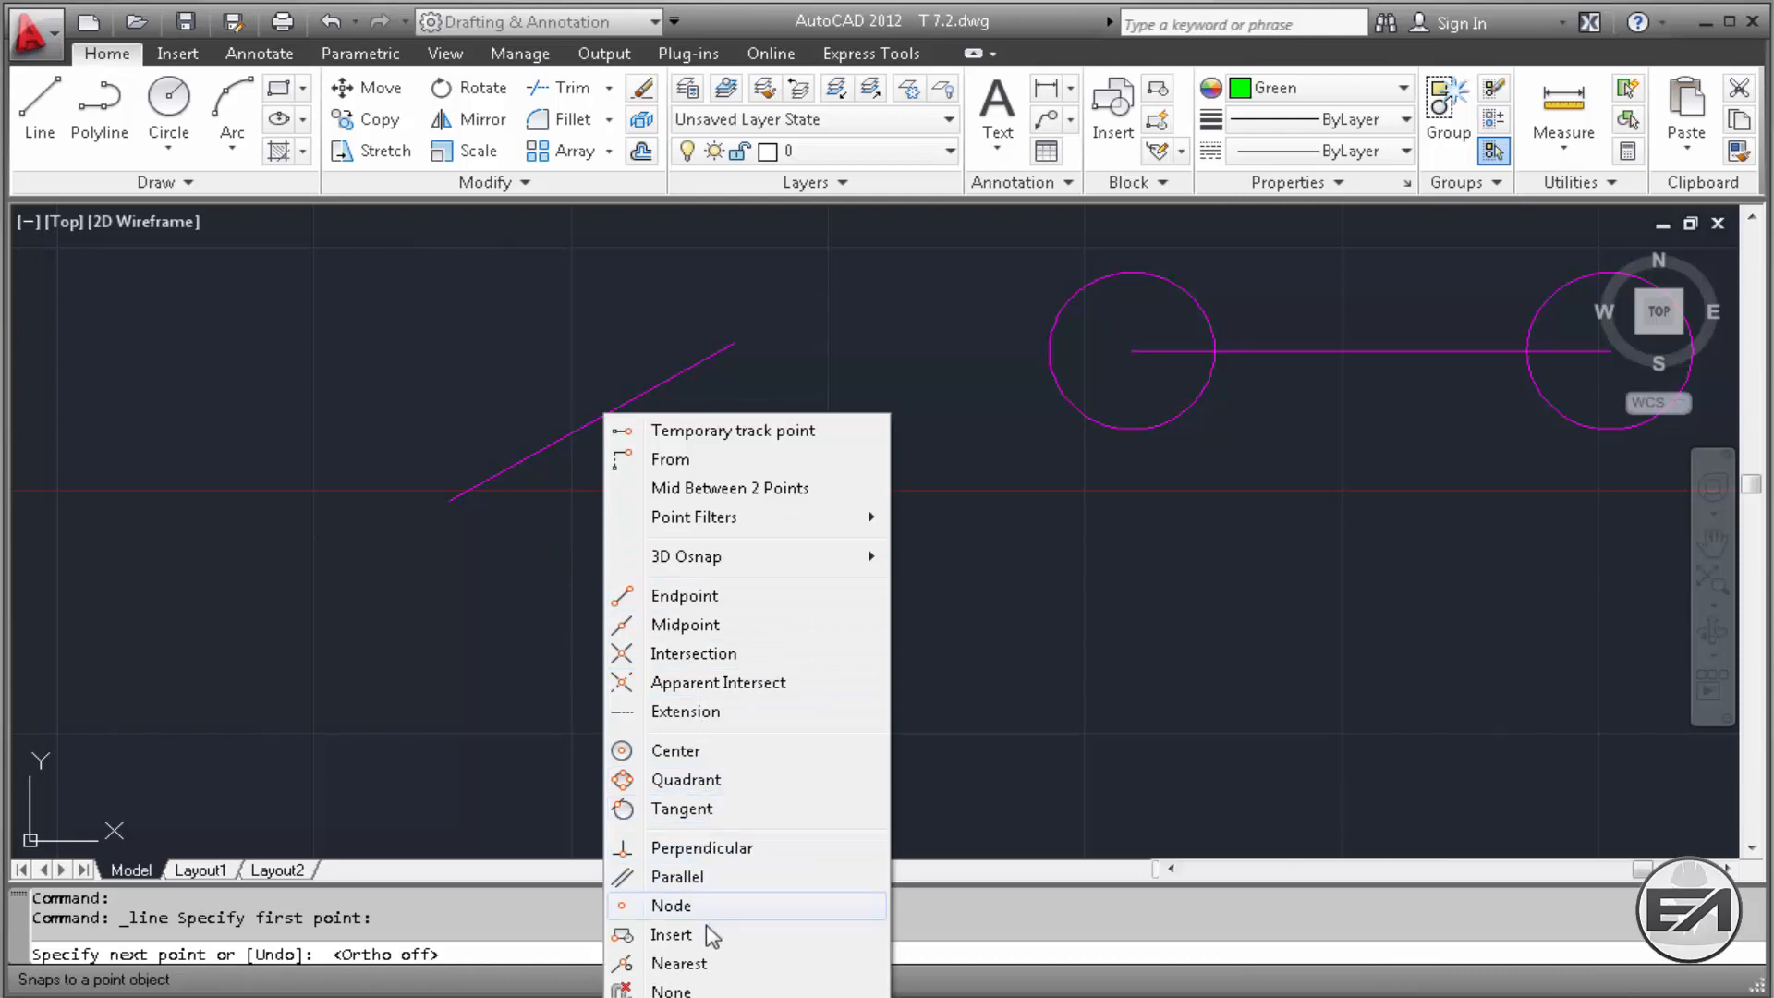
{"action": "left_click", "coordinate": [678, 876]}
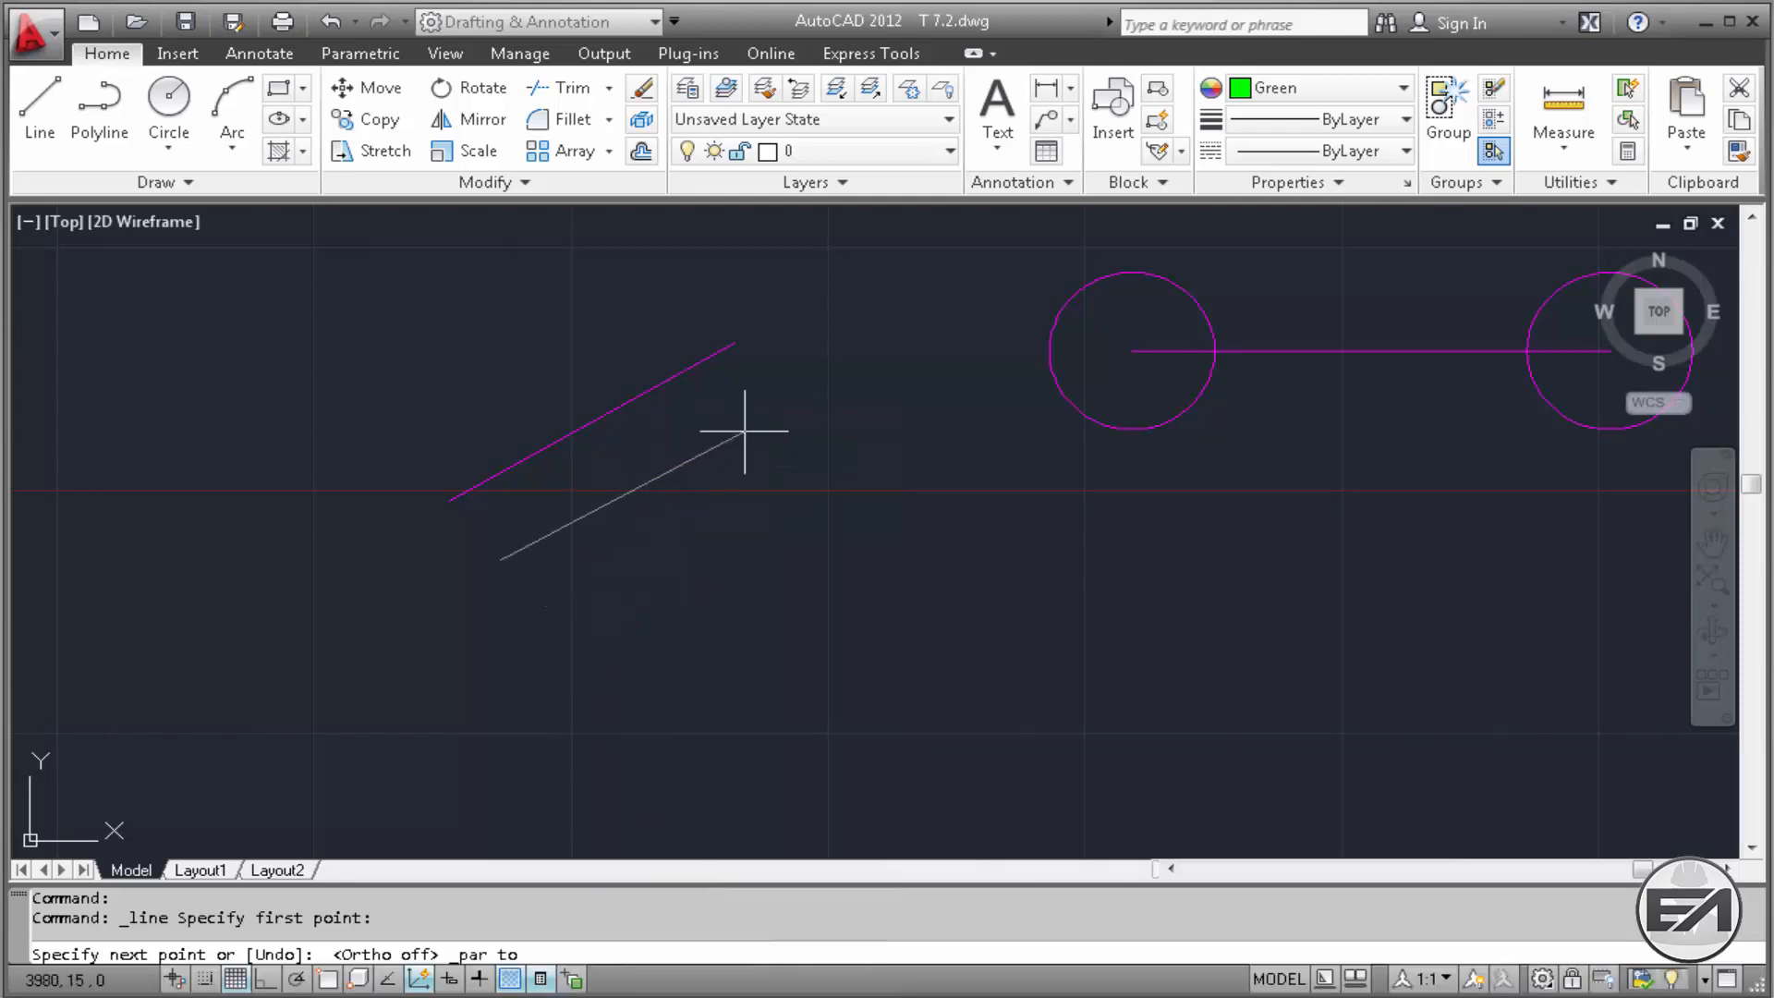
{"action": "mouse_move", "coordinate": [450, 500]}
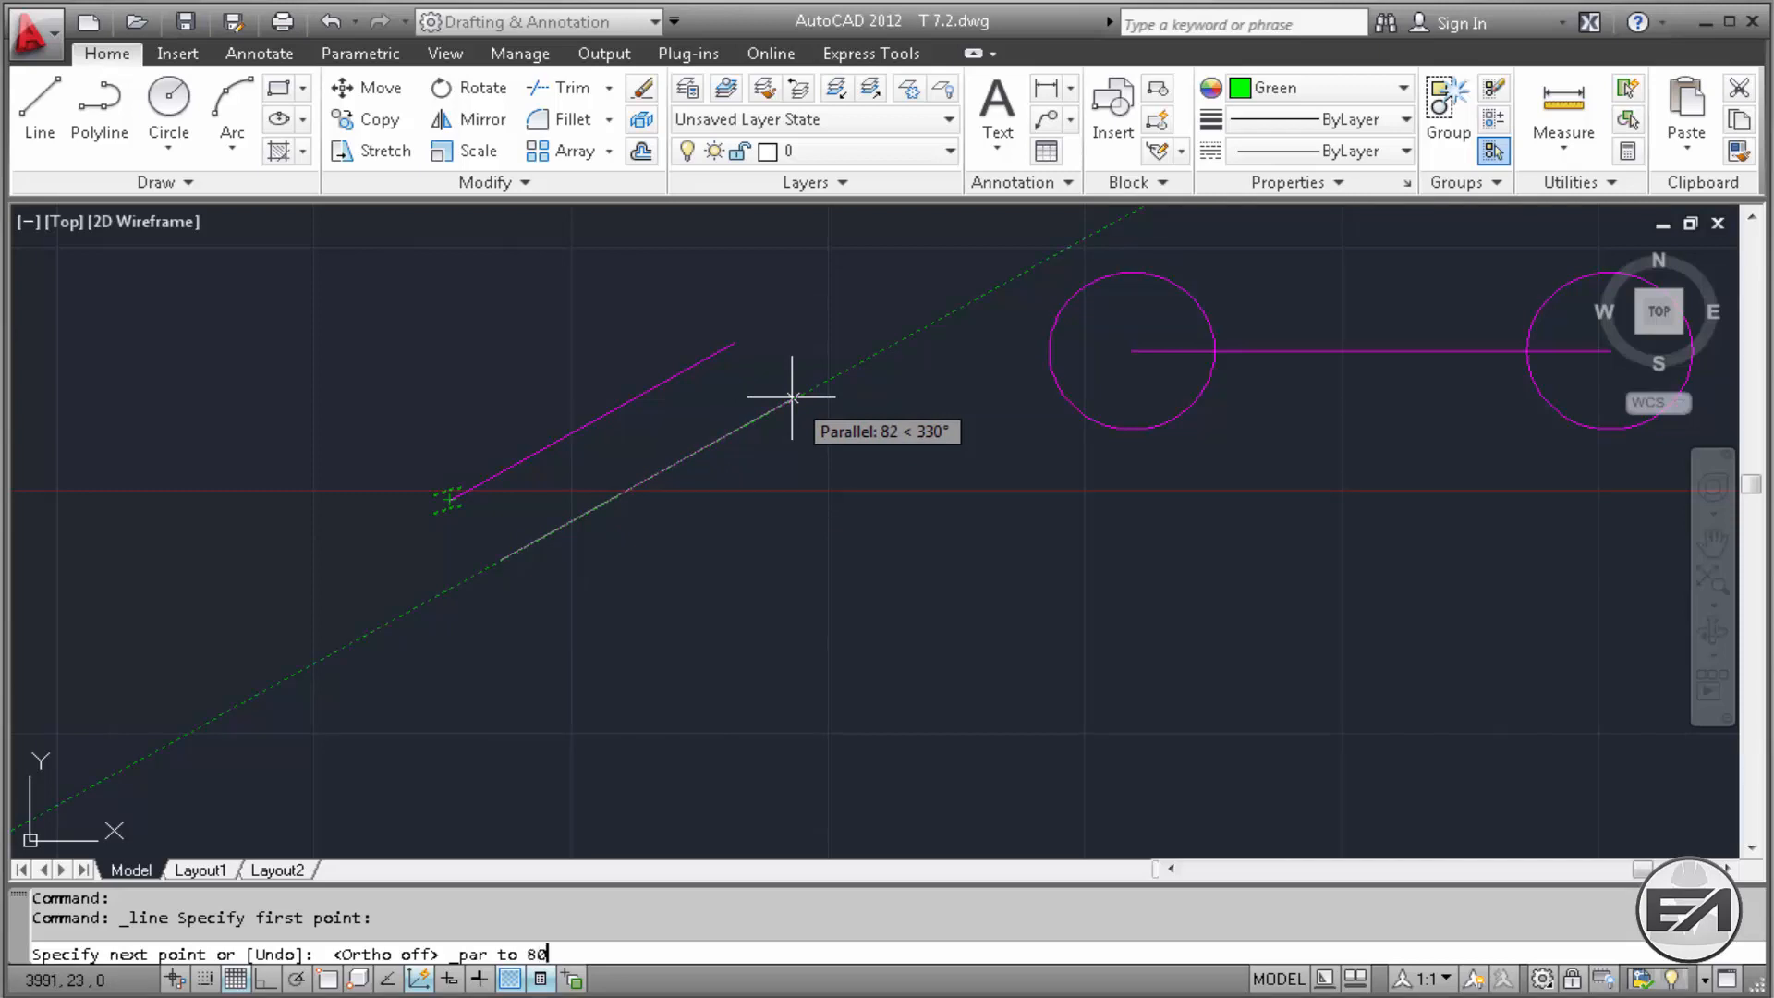
{"action": "key", "text": "Return"}
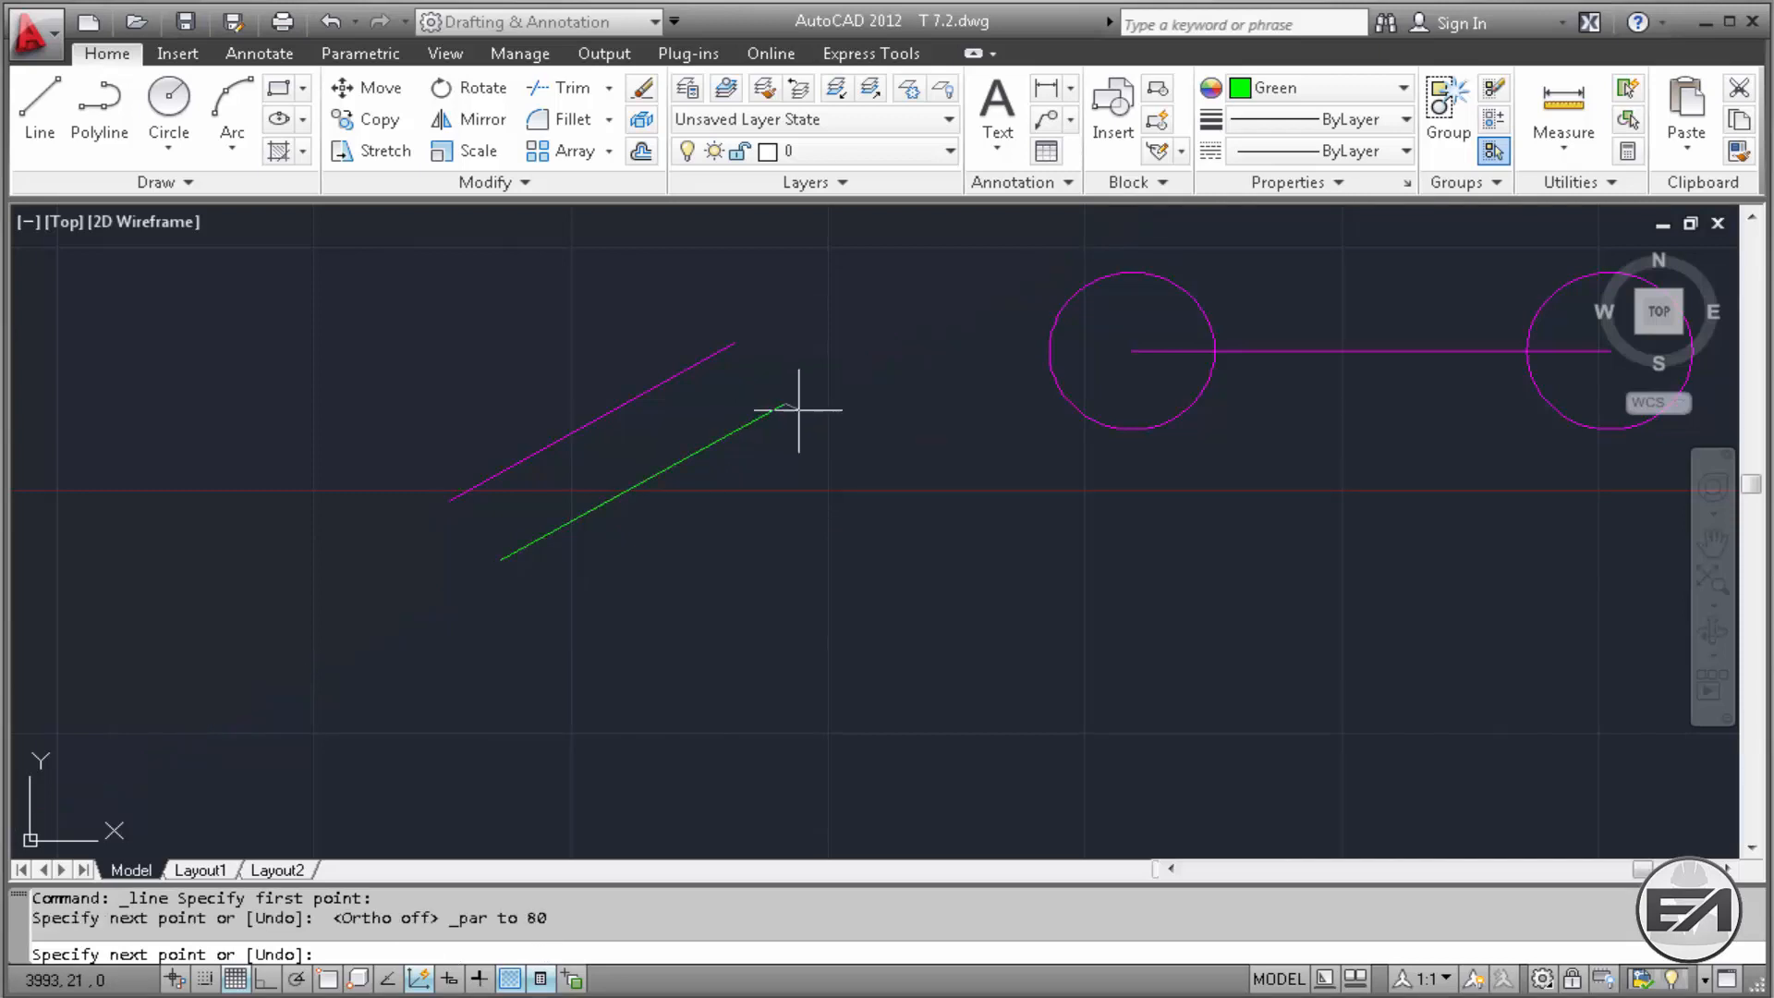
{"action": "right_click", "coordinate": [856, 481]}
{"action": "left_click", "coordinate": [915, 500]}
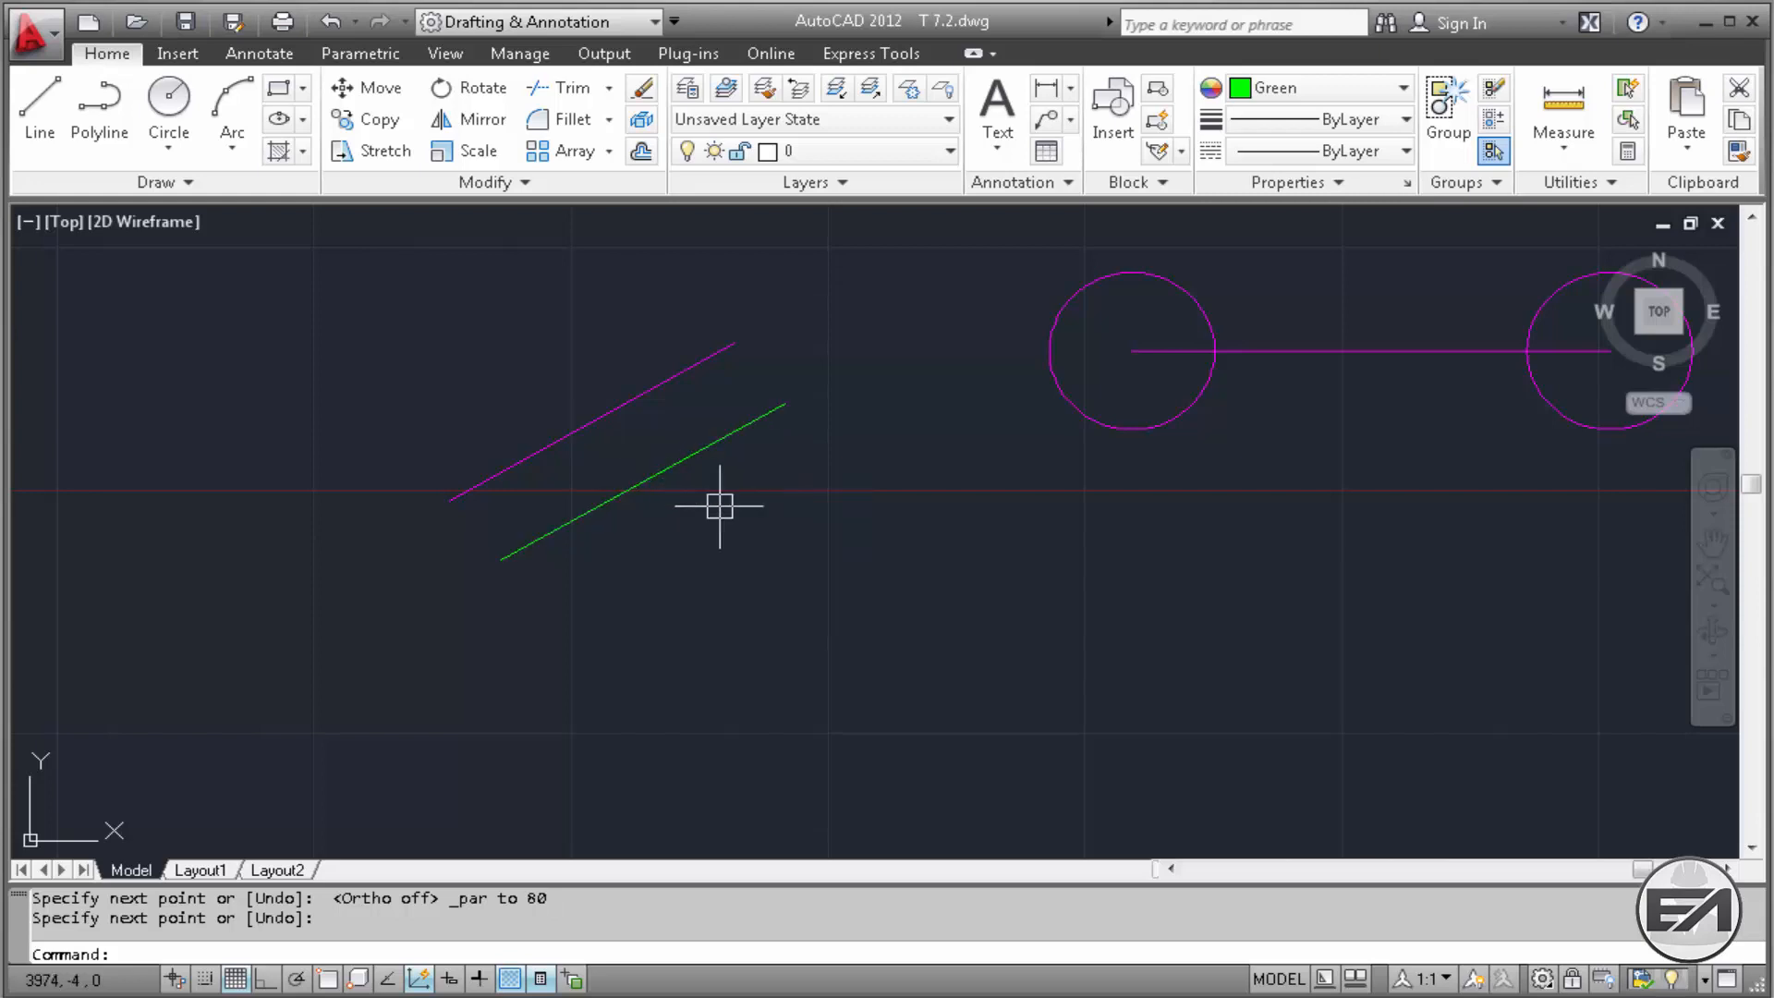
Step: List the properties of the two inclined lines and compare their lengths and angles
{"action": "left_click", "coordinate": [774, 549]}
{"action": "left_click", "coordinate": [469, 341]}
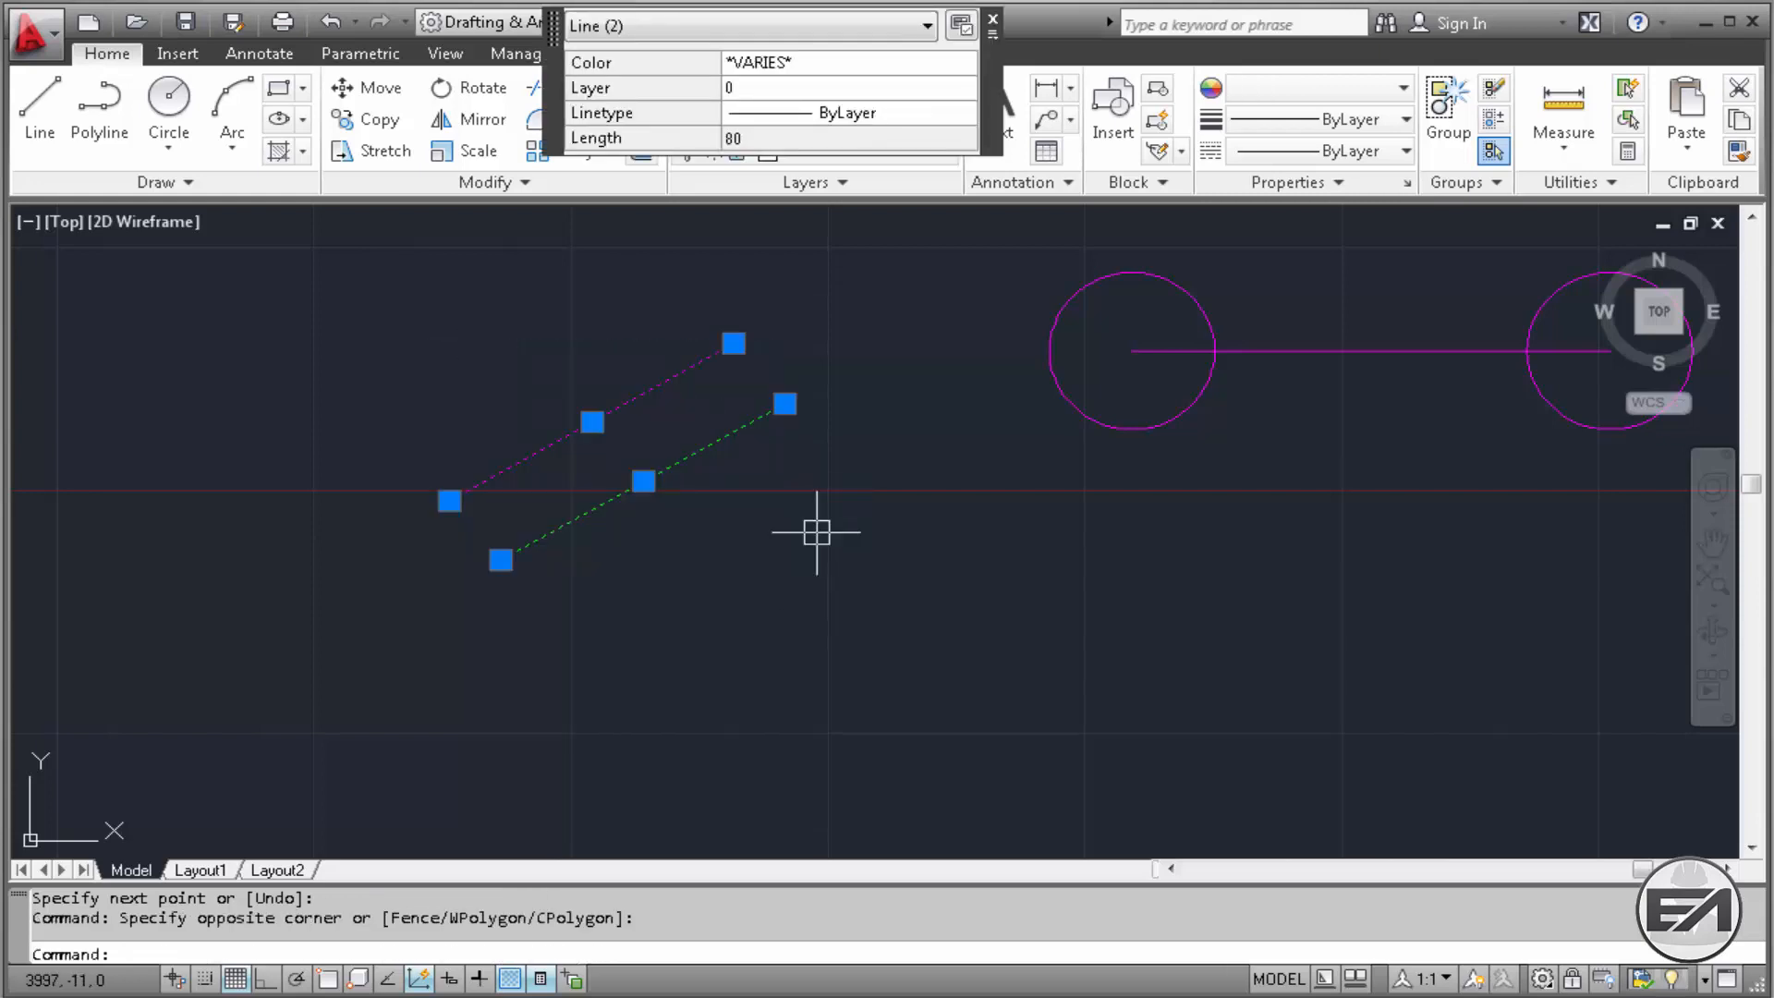
{"action": "type", "text": "LI"}
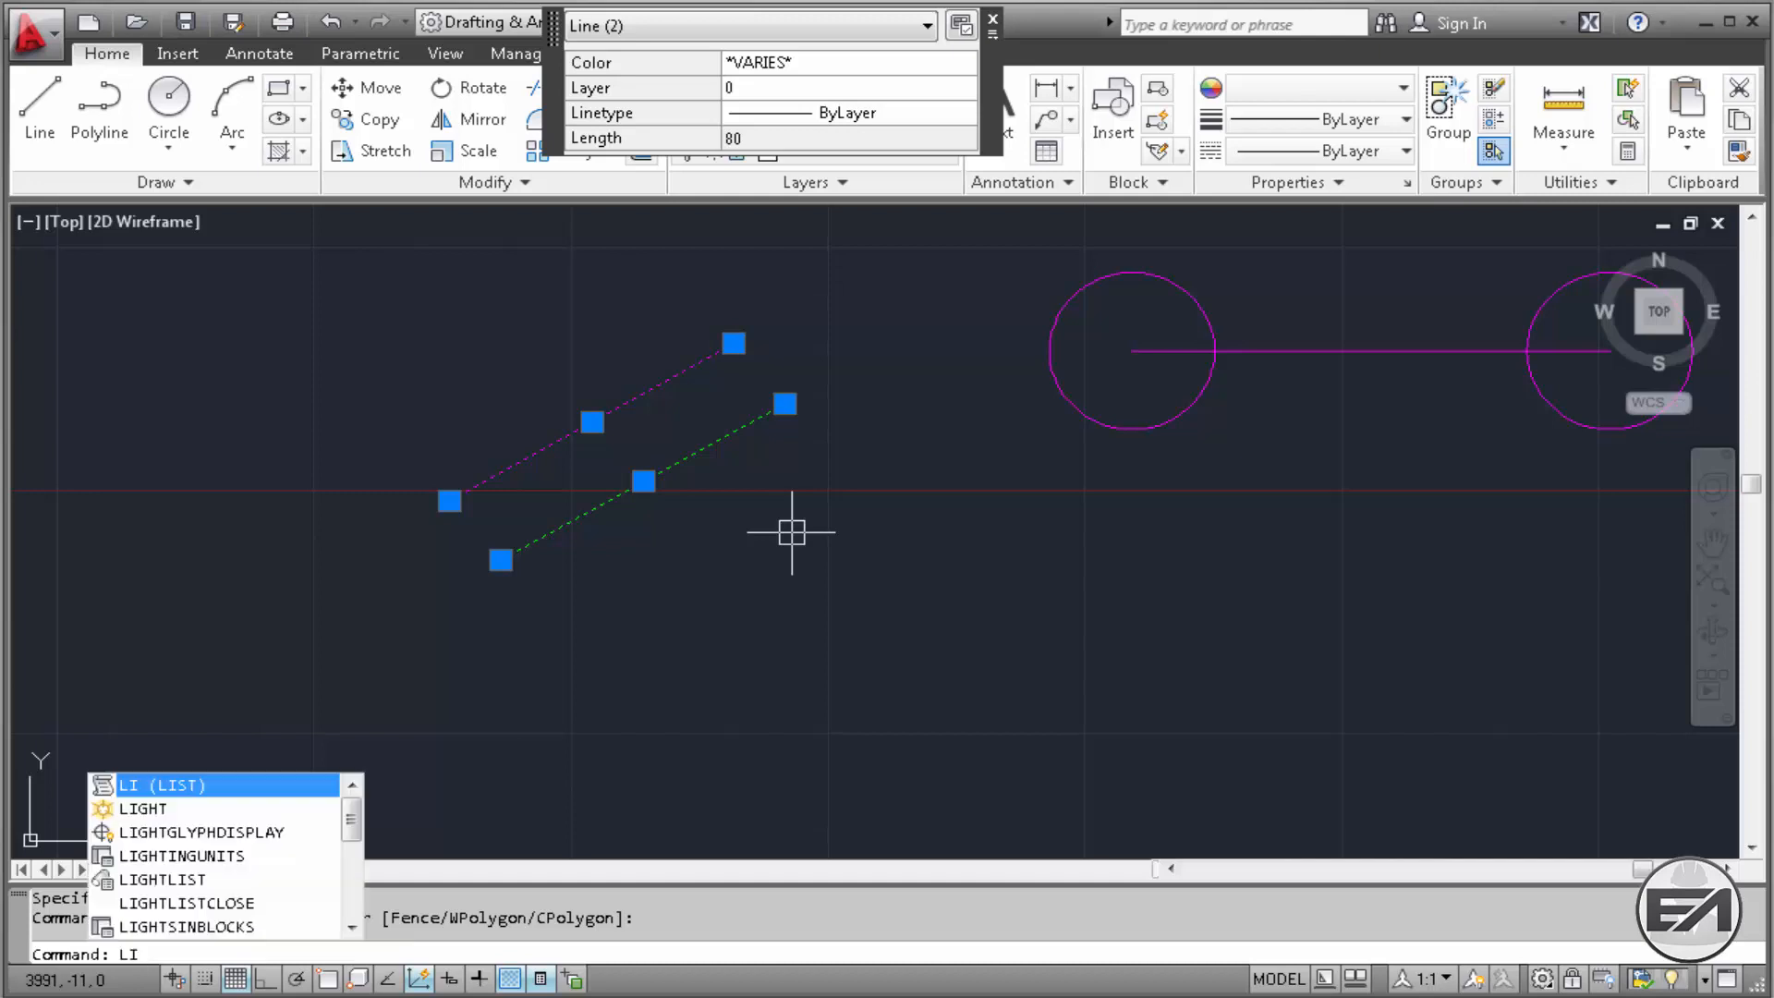
{"action": "key", "text": "Return"}
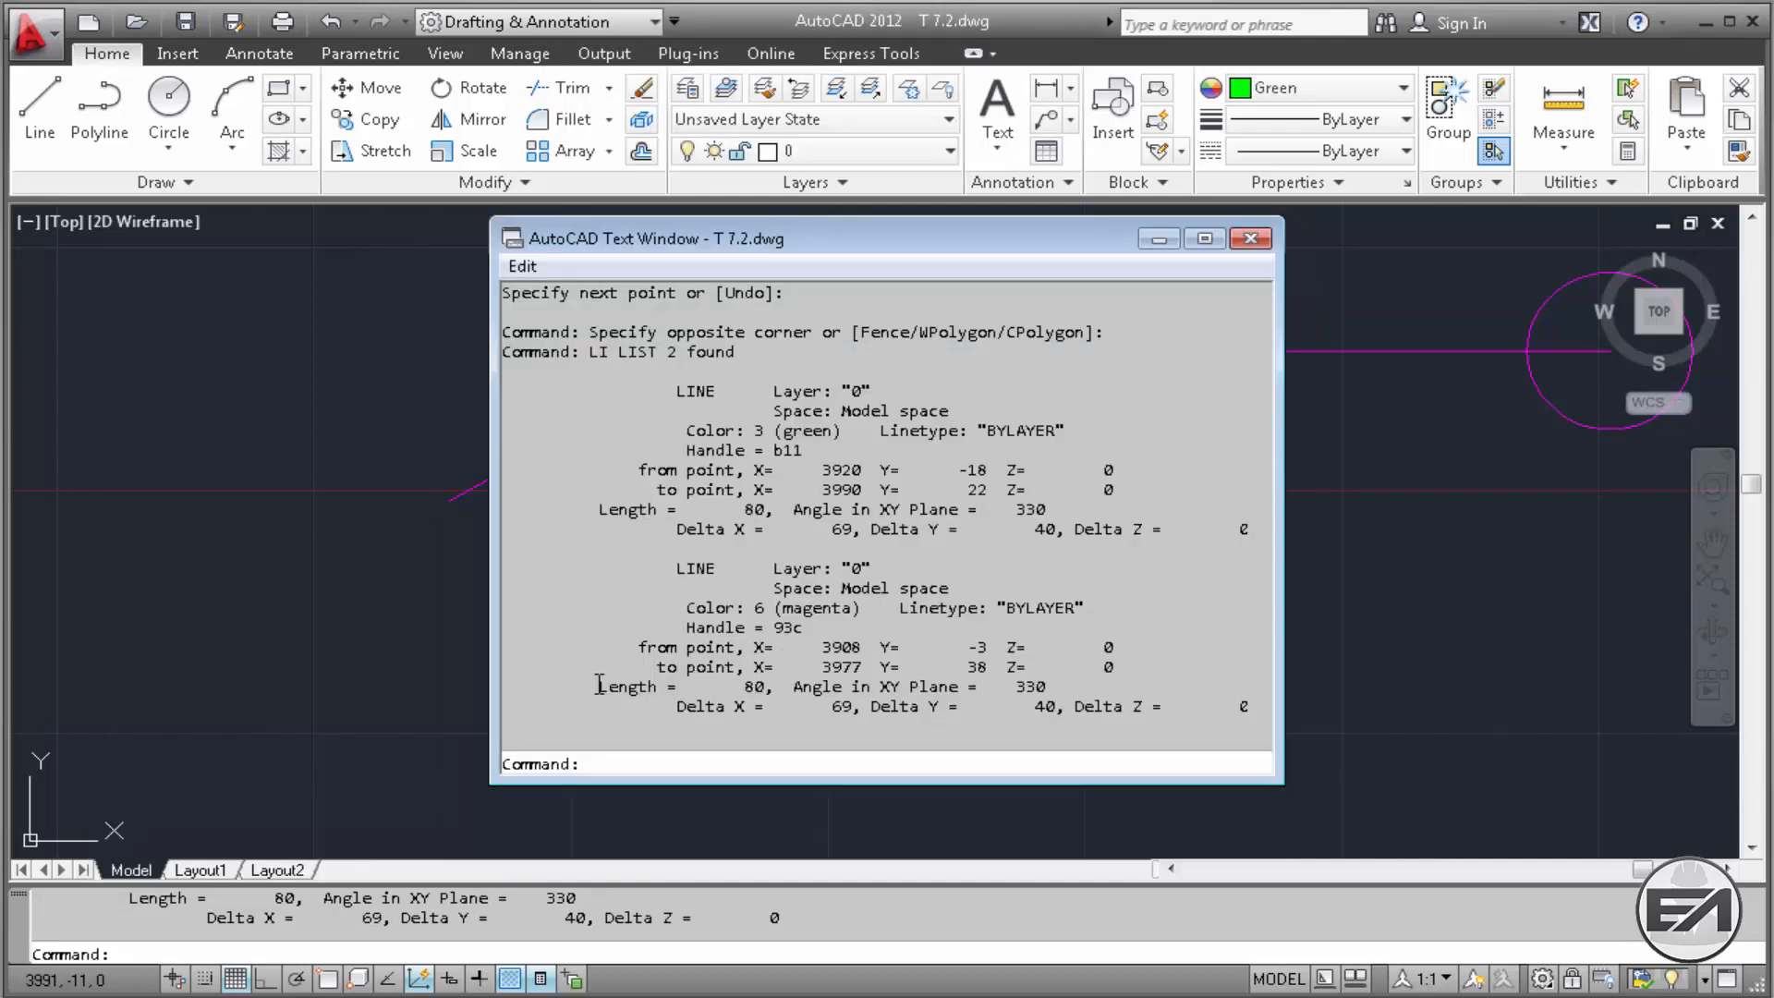
{"action": "left_click_drag", "start_coordinate": [600, 684], "coordinate": [1032, 693]}
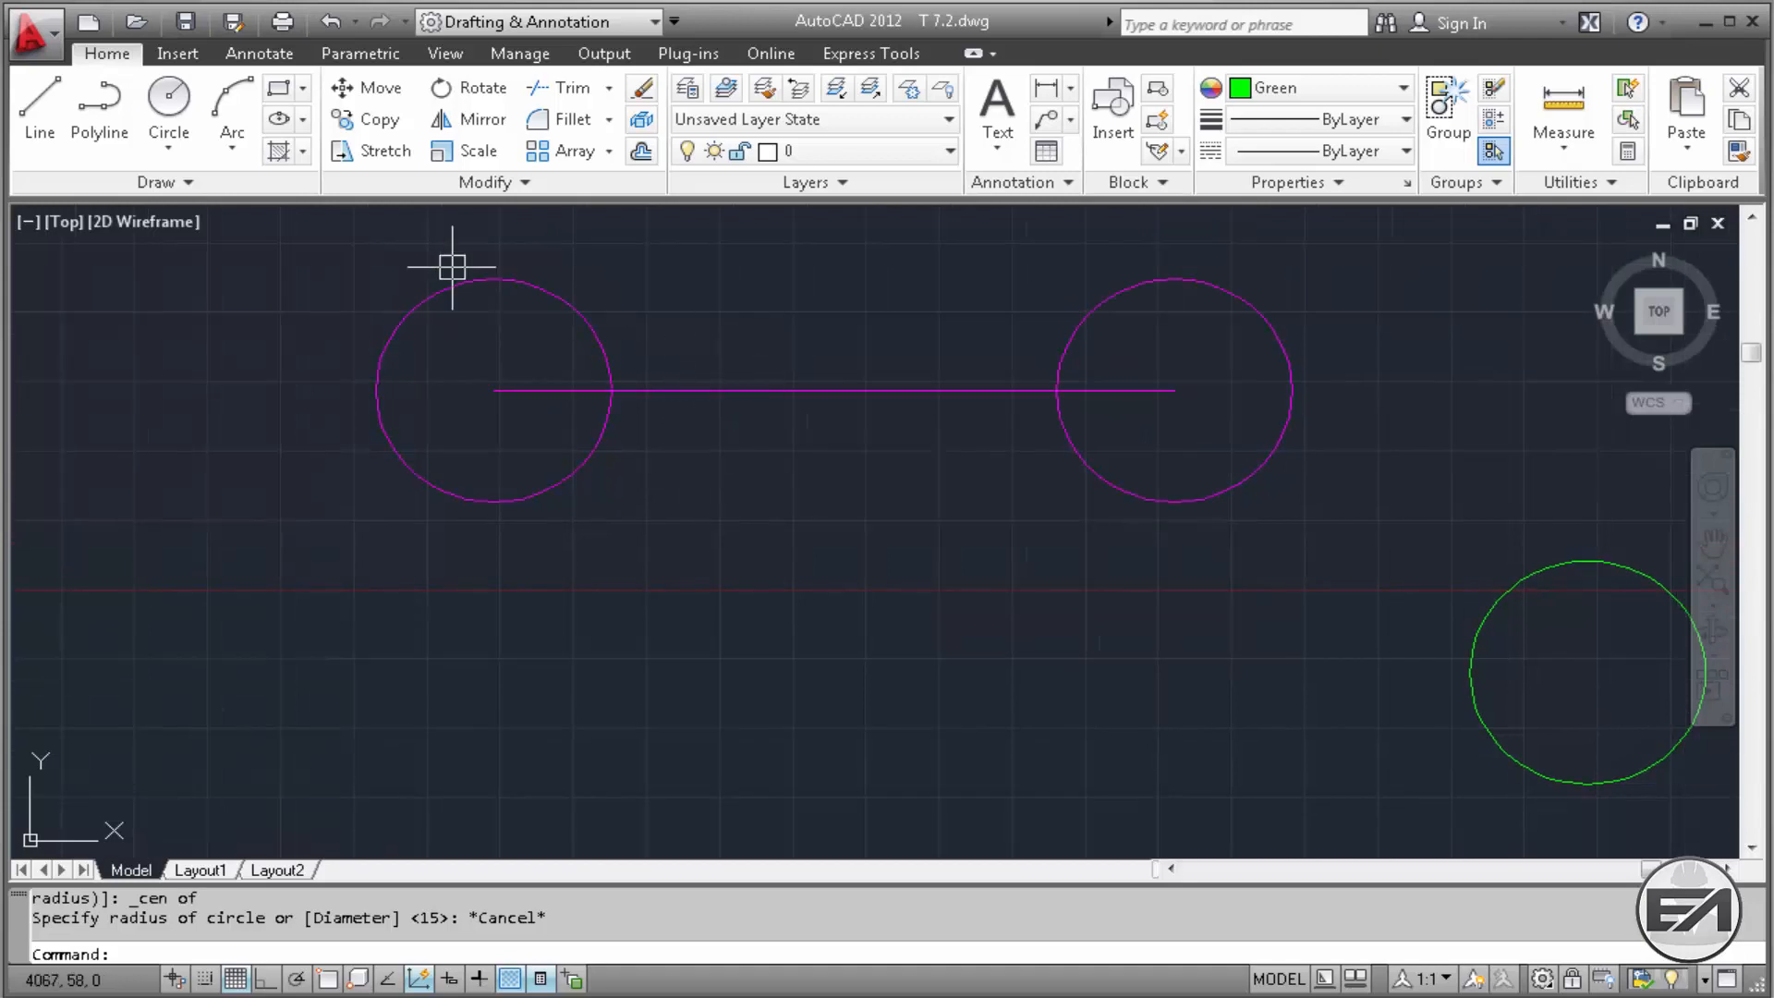
Step: Draw a circle of radius 20 centred Mid Between 2 Points, using the Center snaps of the two magenta circles
{"action": "left_click", "coordinate": [172, 111]}
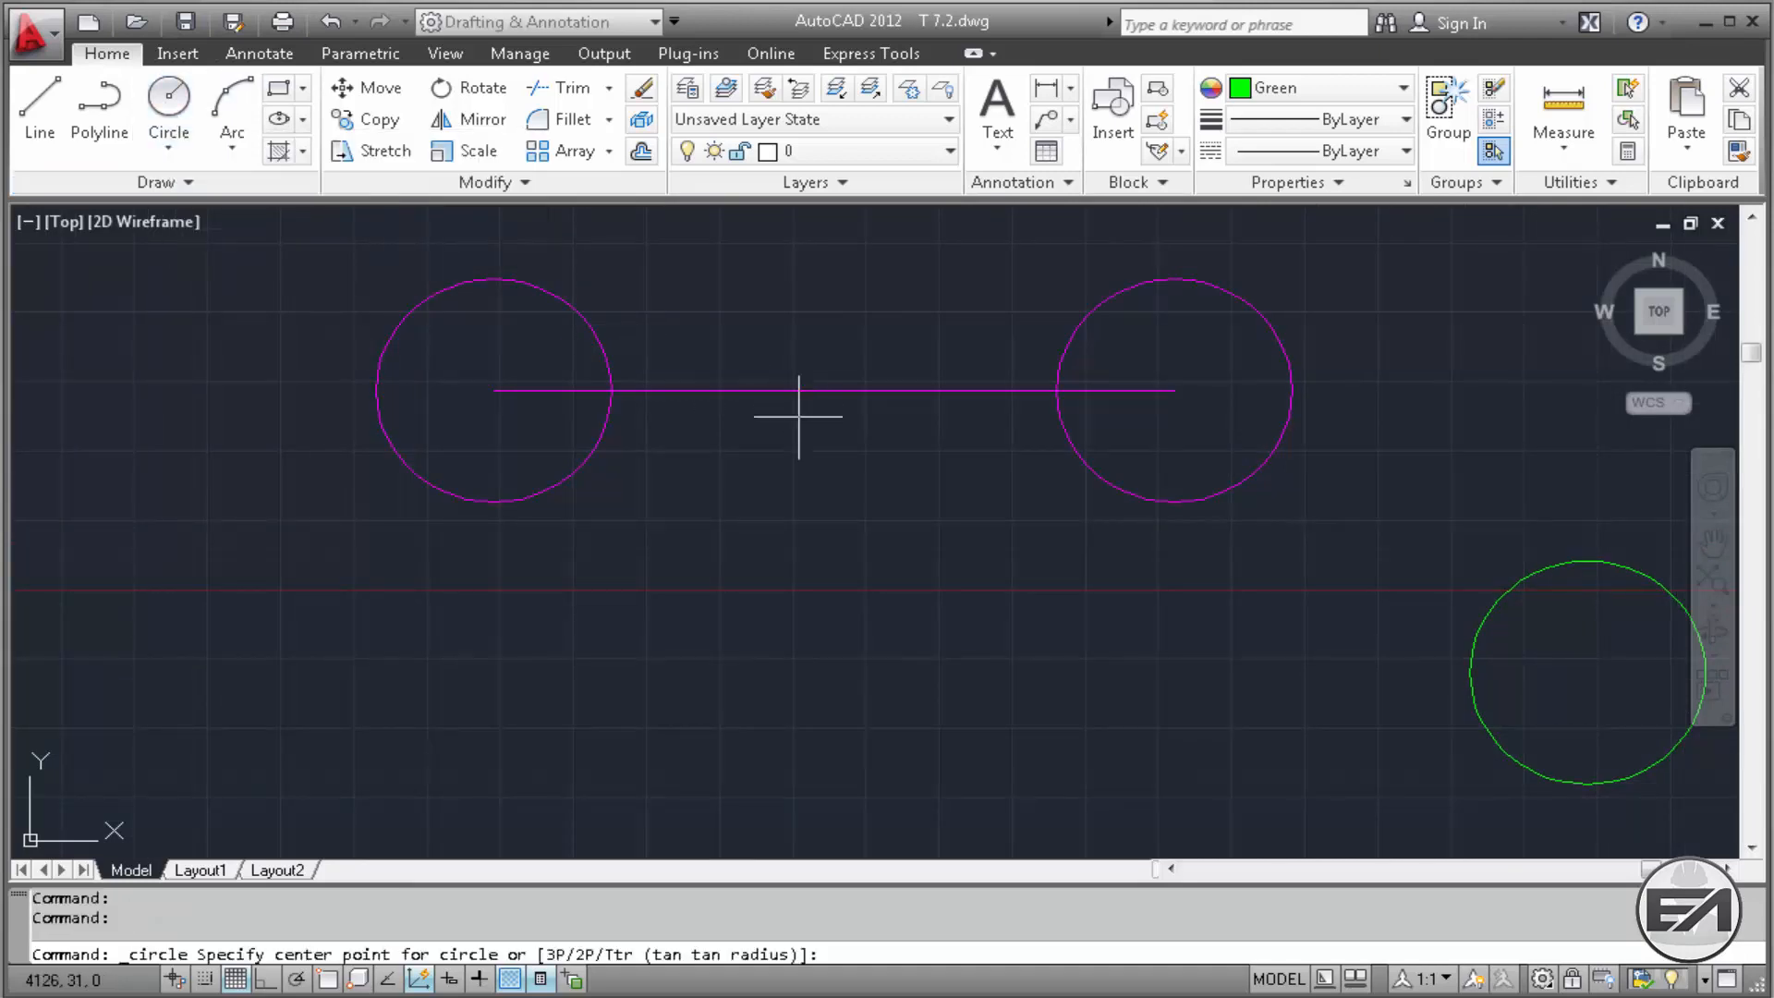
{"action": "right_click", "coordinate": [774, 444], "text": "shift"}
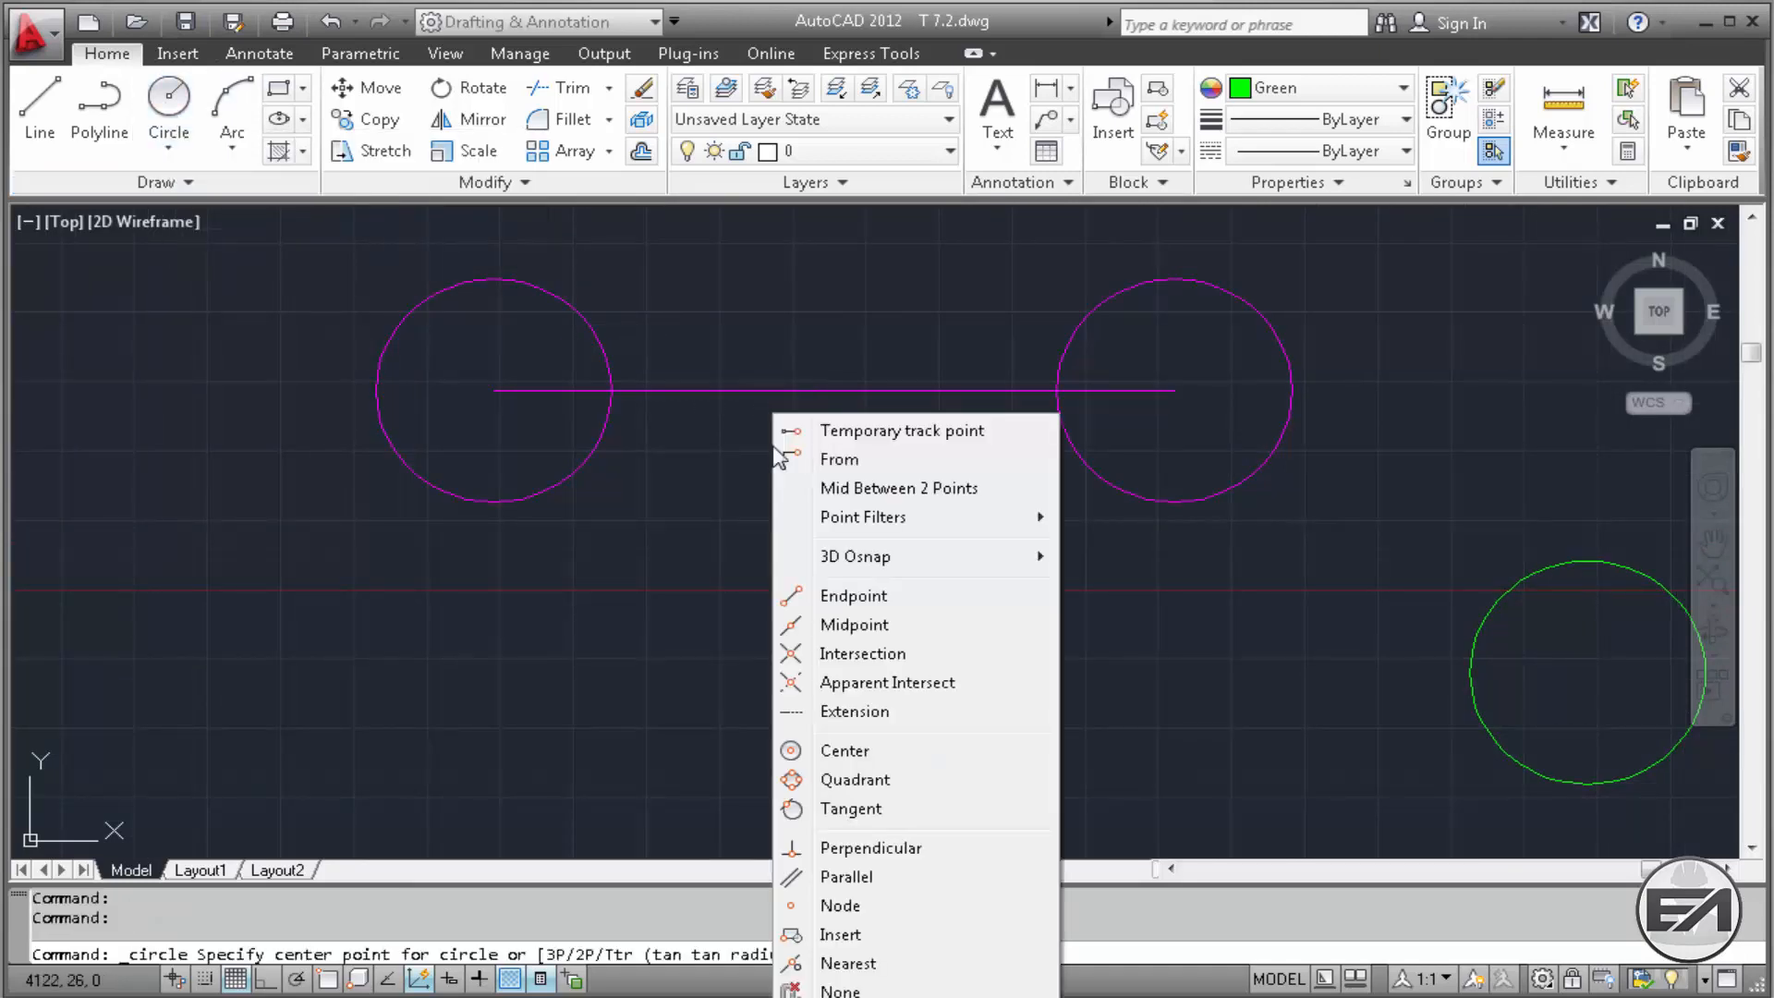
{"action": "left_click", "coordinate": [941, 489]}
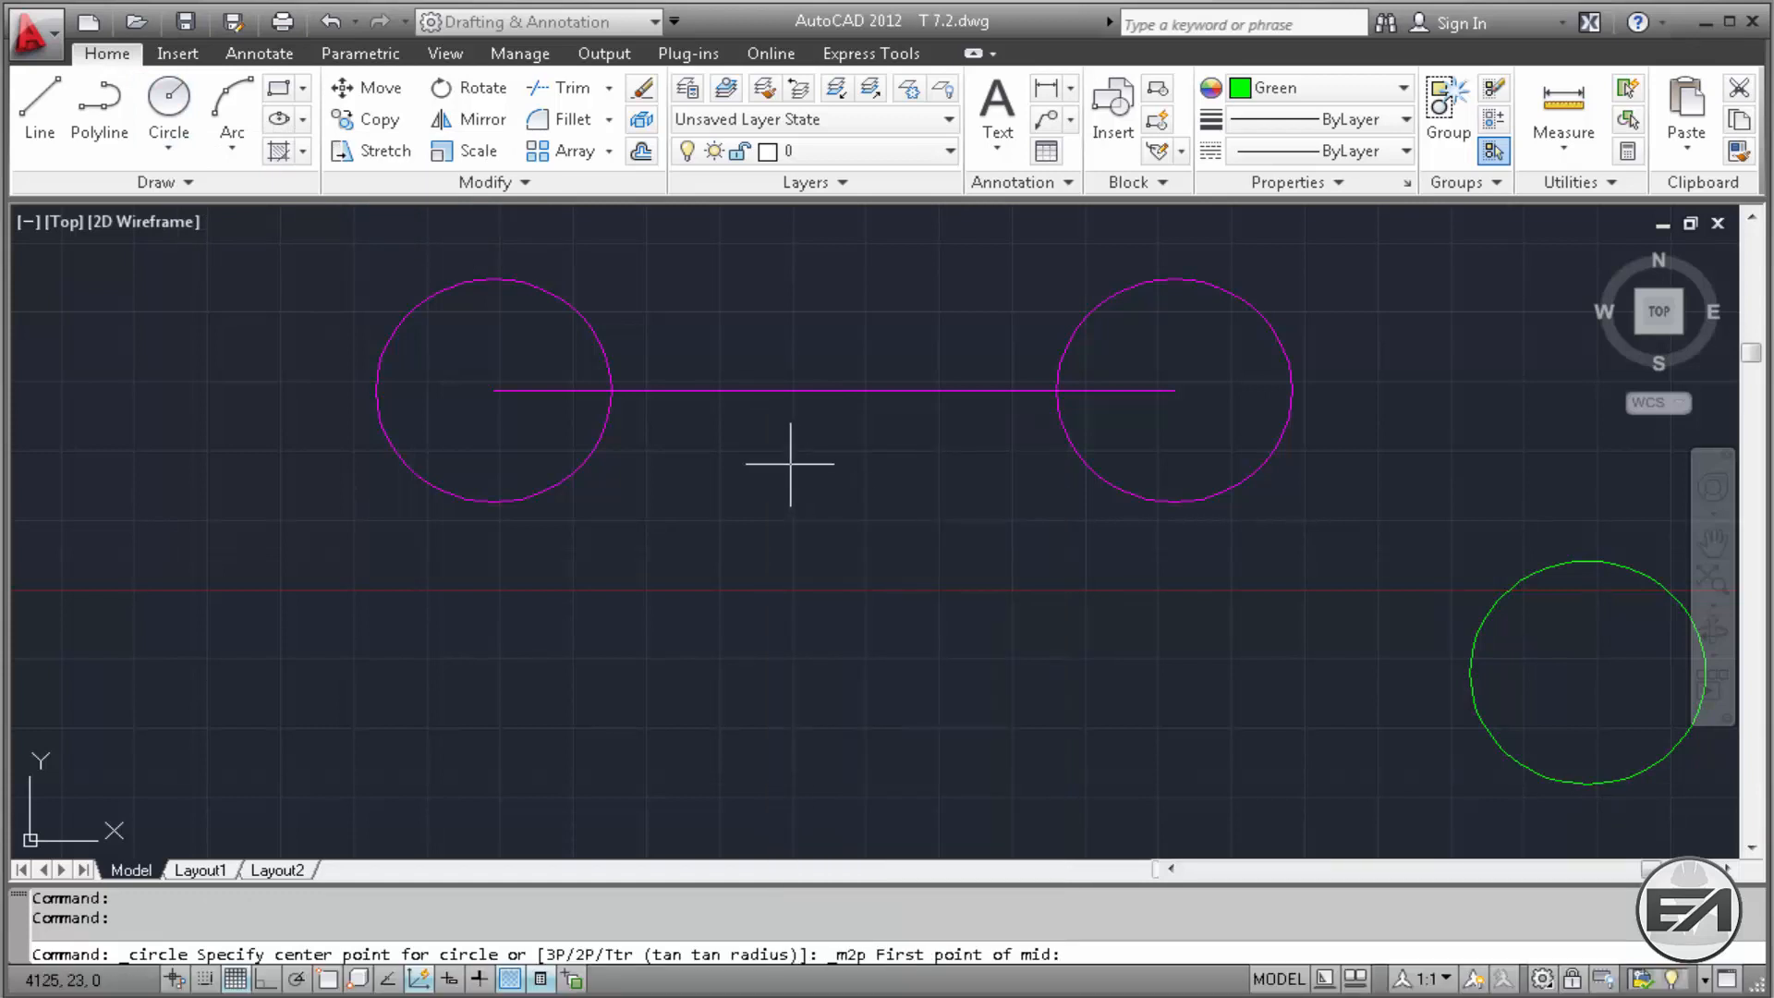
{"action": "right_click", "coordinate": [790, 464], "text": "shift"}
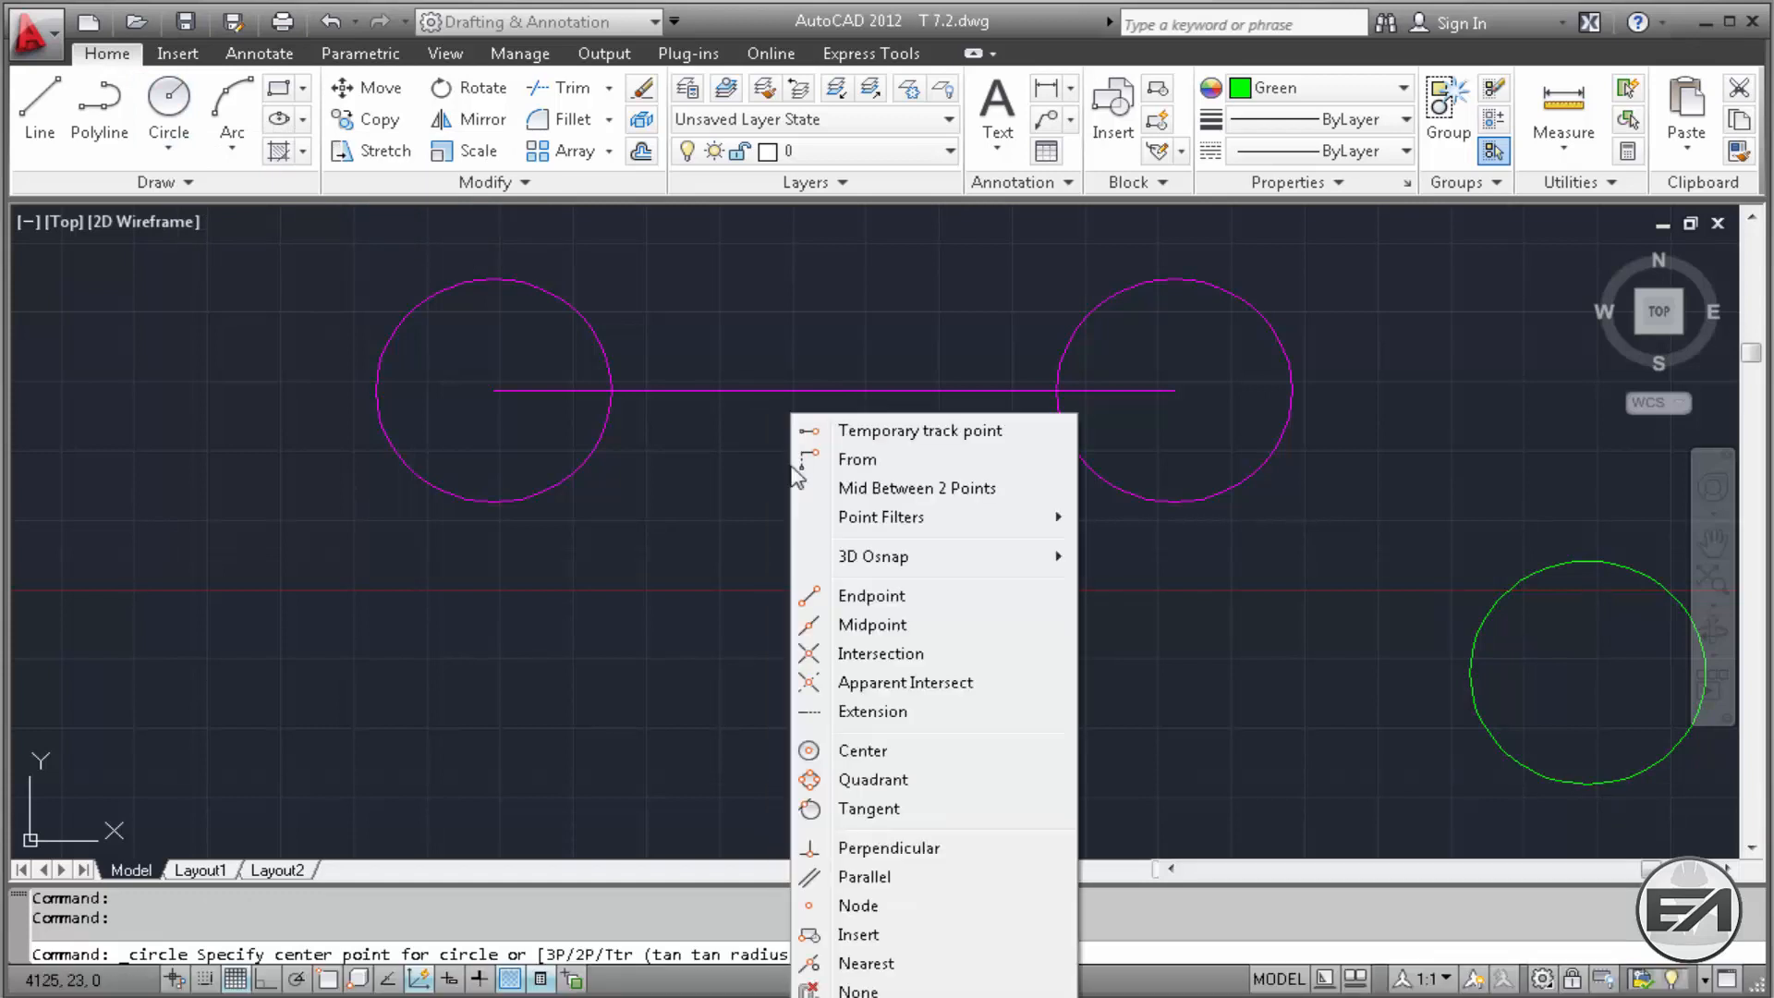
{"action": "left_click", "coordinate": [880, 754]}
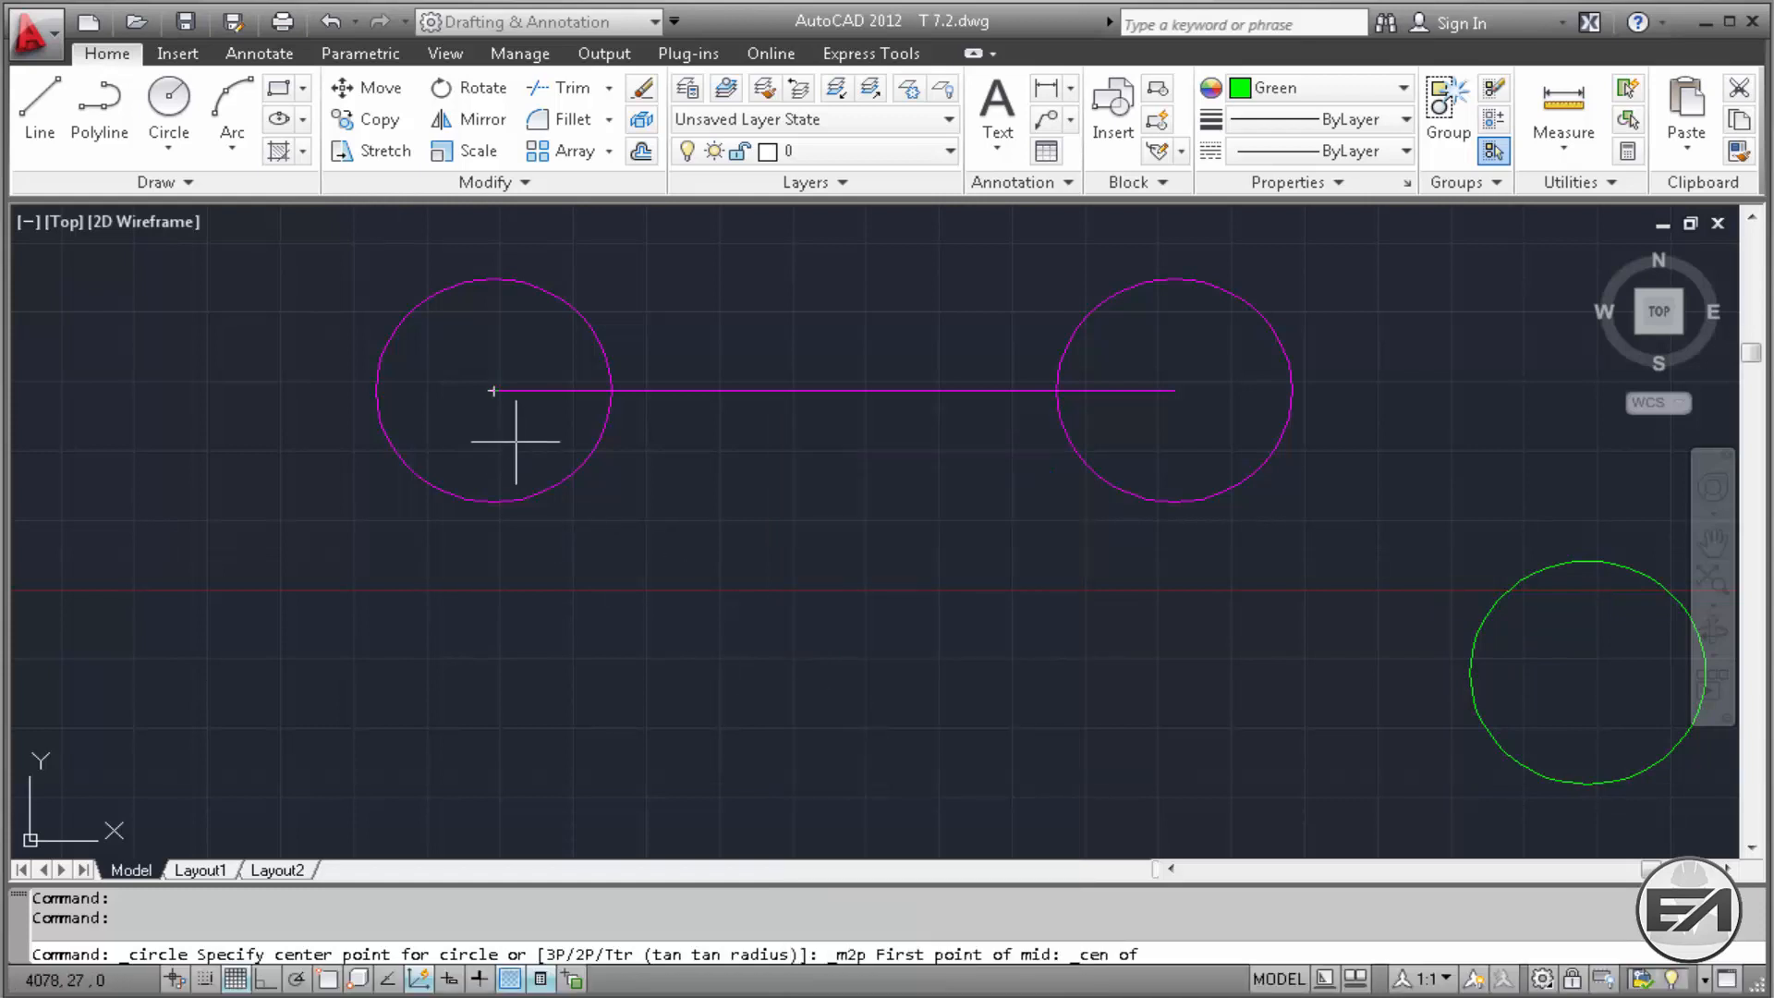
{"action": "left_click", "coordinate": [493, 392]}
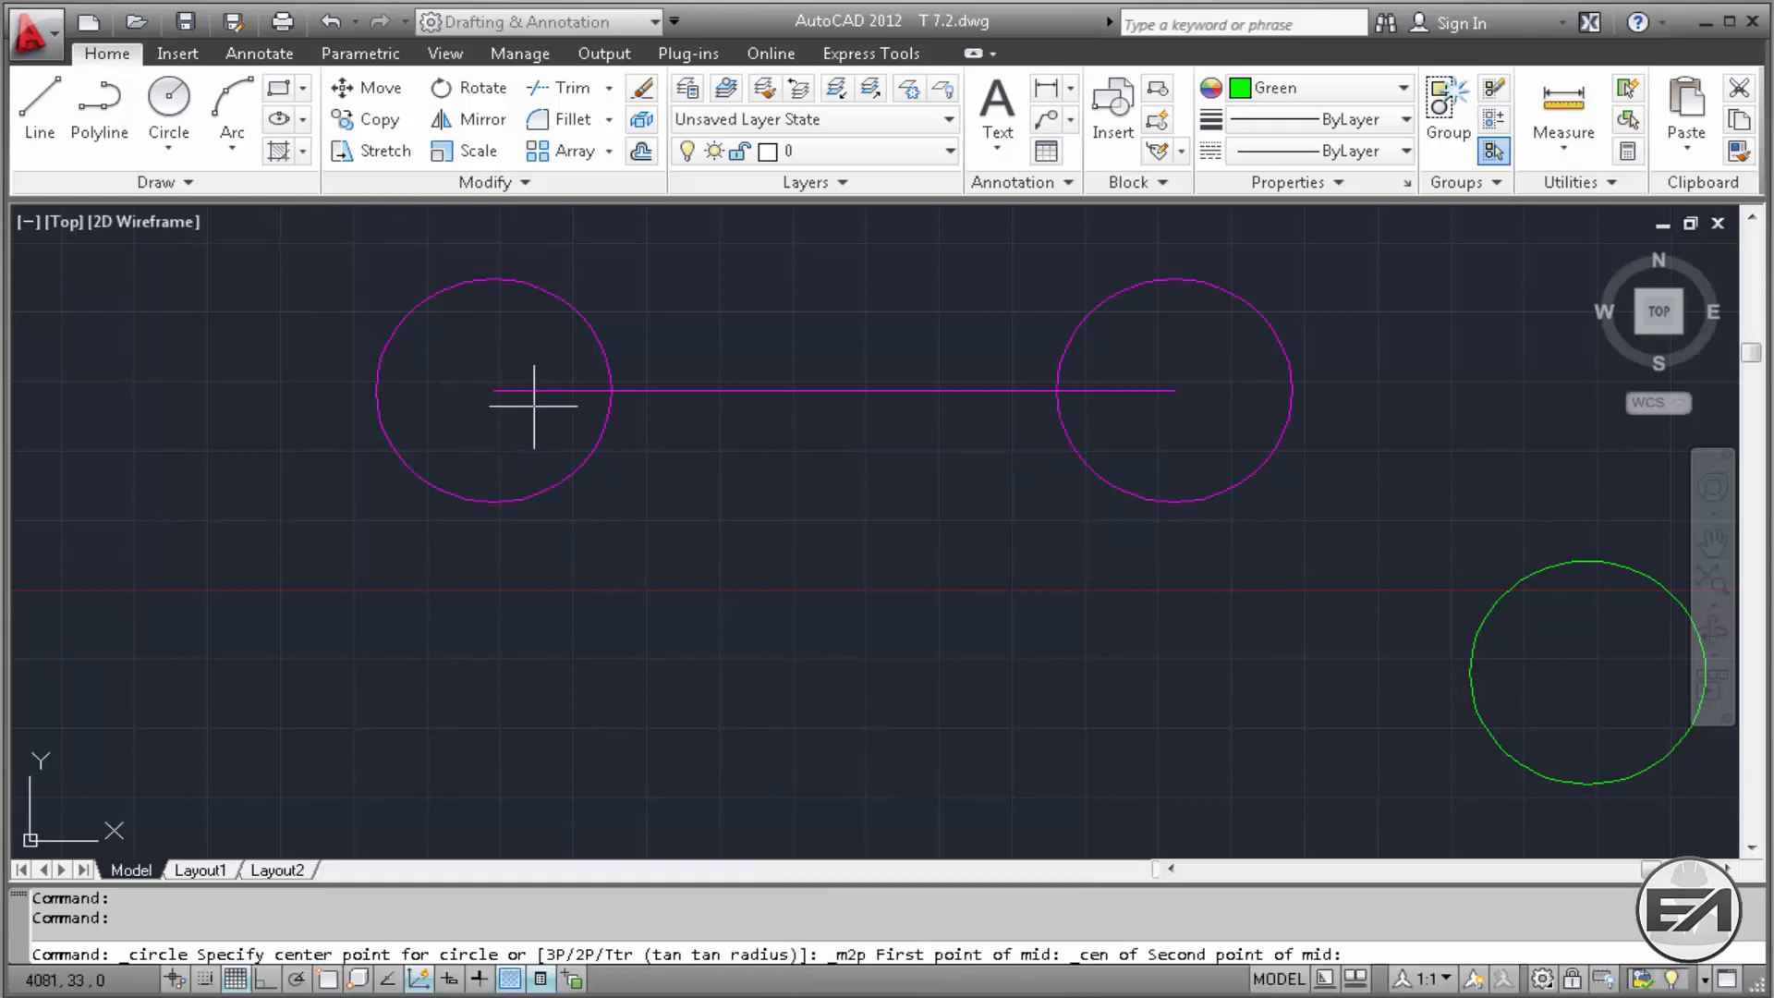
{"action": "right_click", "coordinate": [912, 464], "text": "shift"}
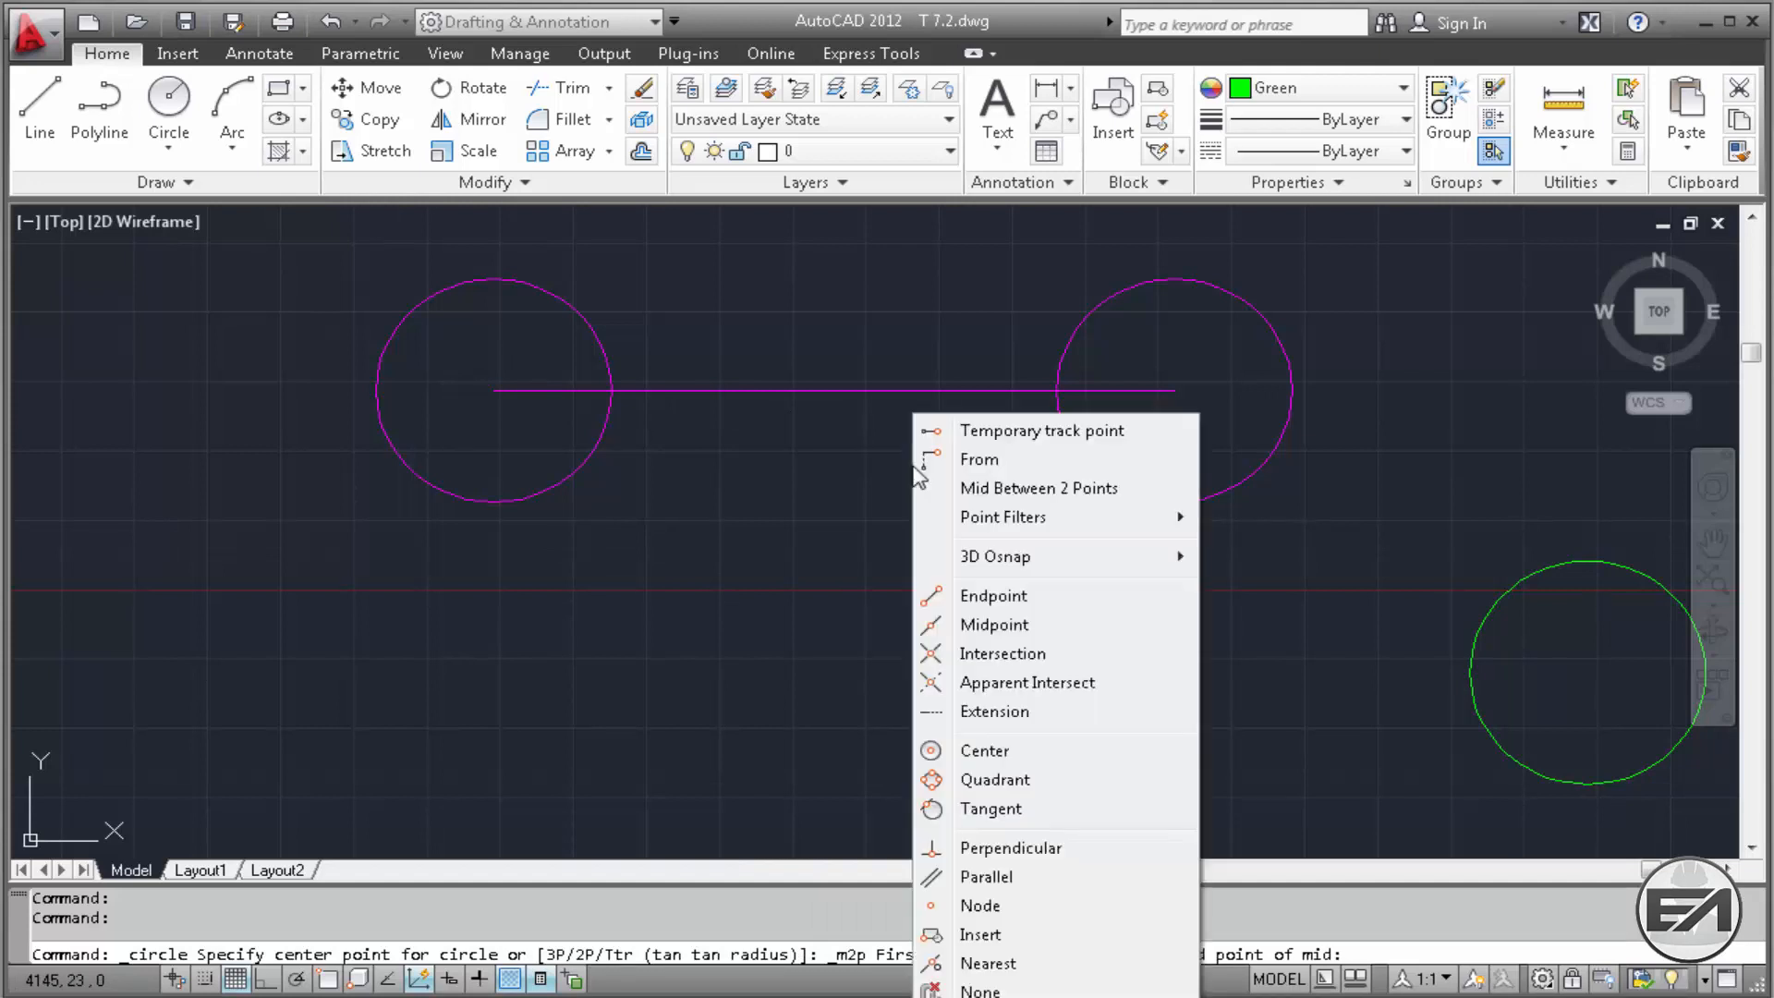
{"action": "left_click", "coordinate": [1006, 756]}
{"action": "left_click", "coordinate": [1173, 386]}
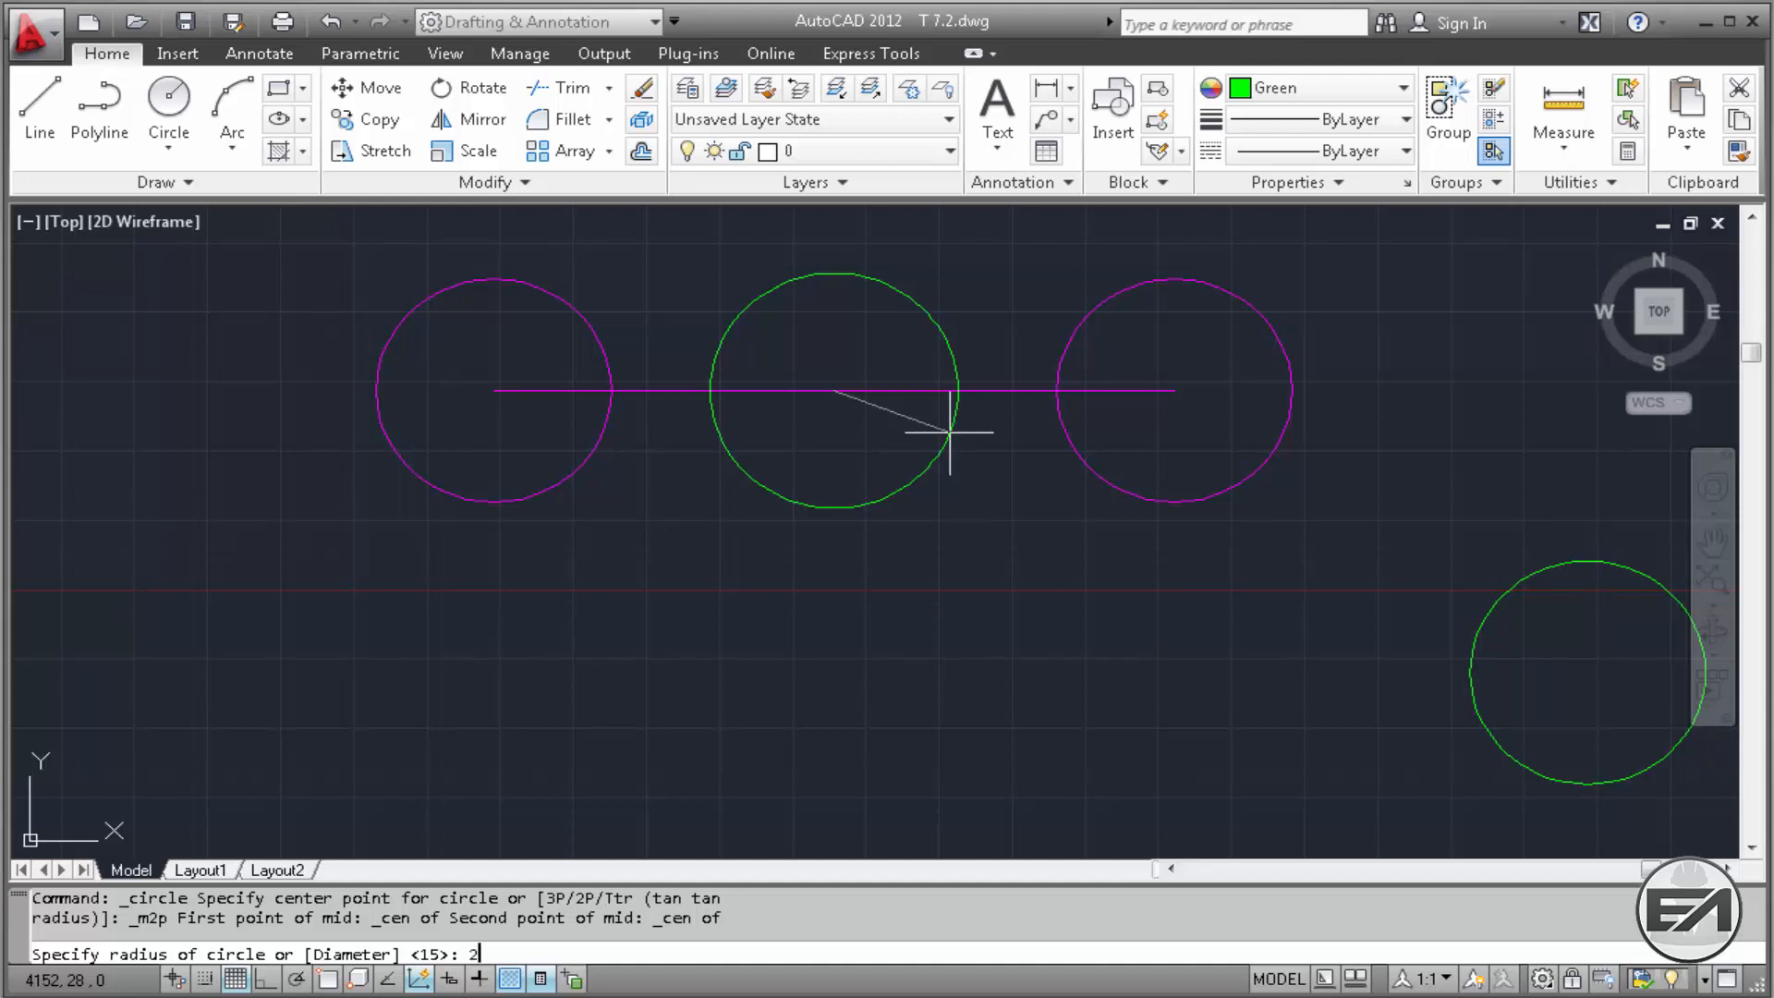
{"action": "key", "text": "Return"}
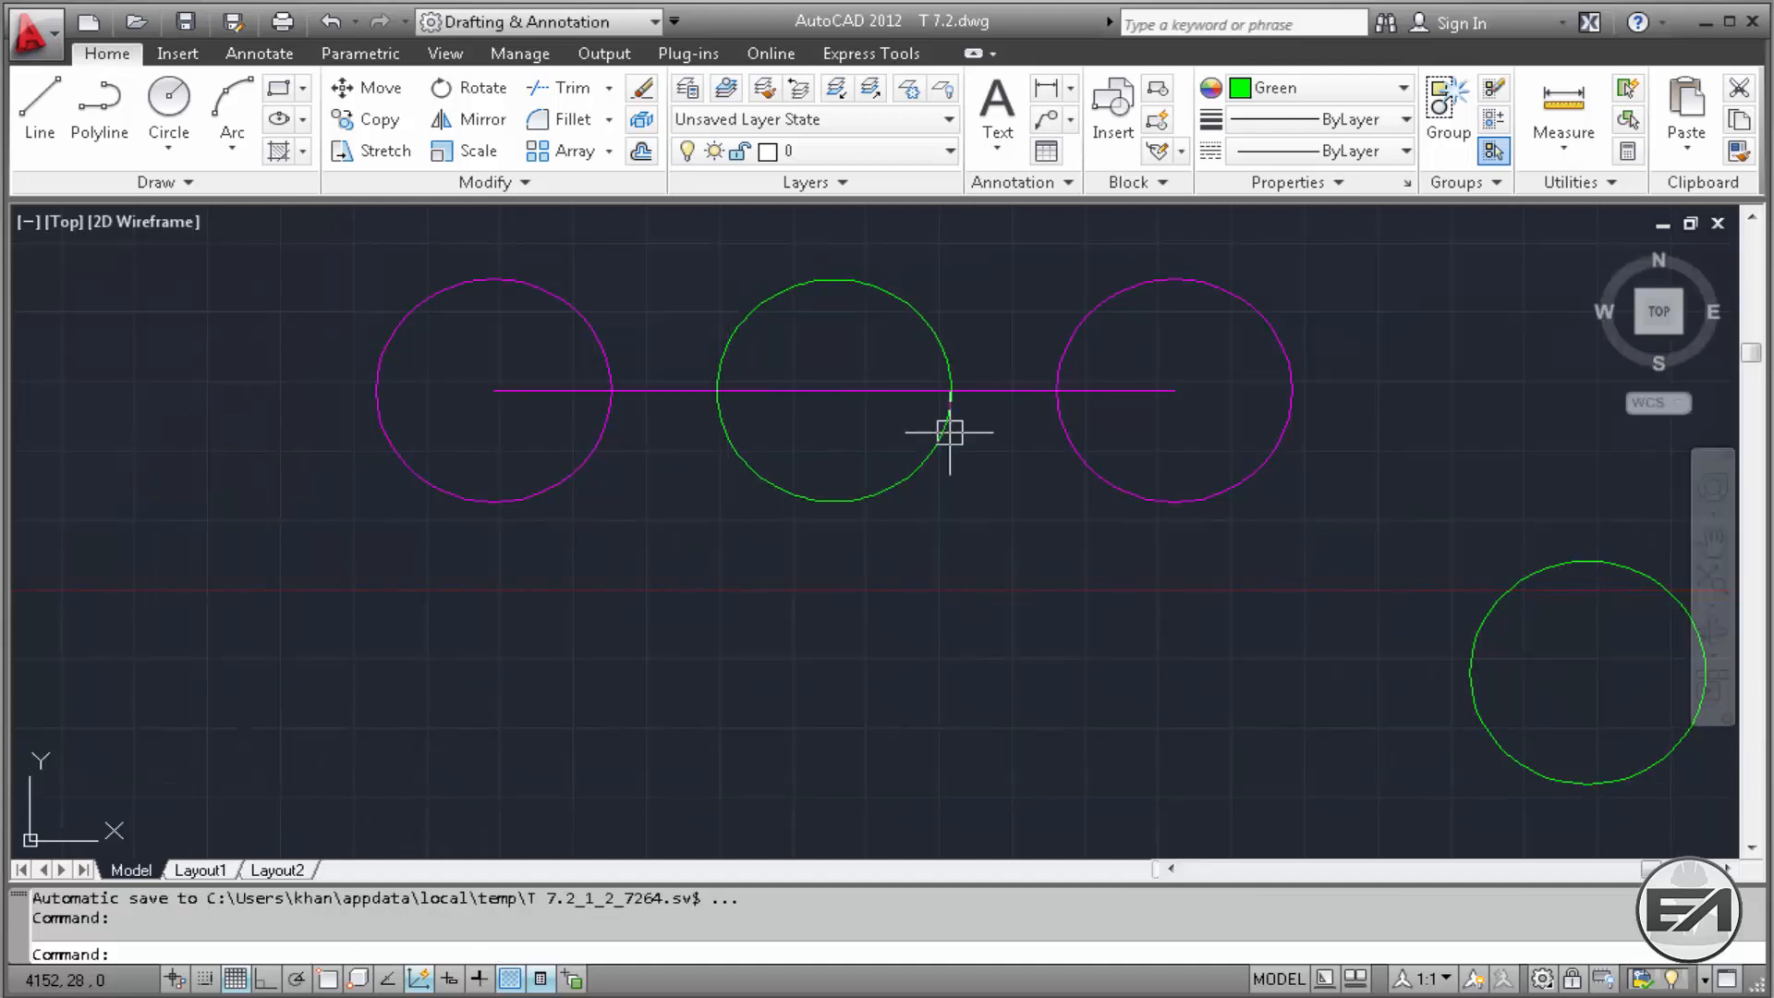
Step: Start moving the green circle near the single horizontal magenta line, taking its center as the base point with the Center snap
{"action": "middle_click_drag", "start_coordinate": [951, 427], "coordinate": [879, 488]}
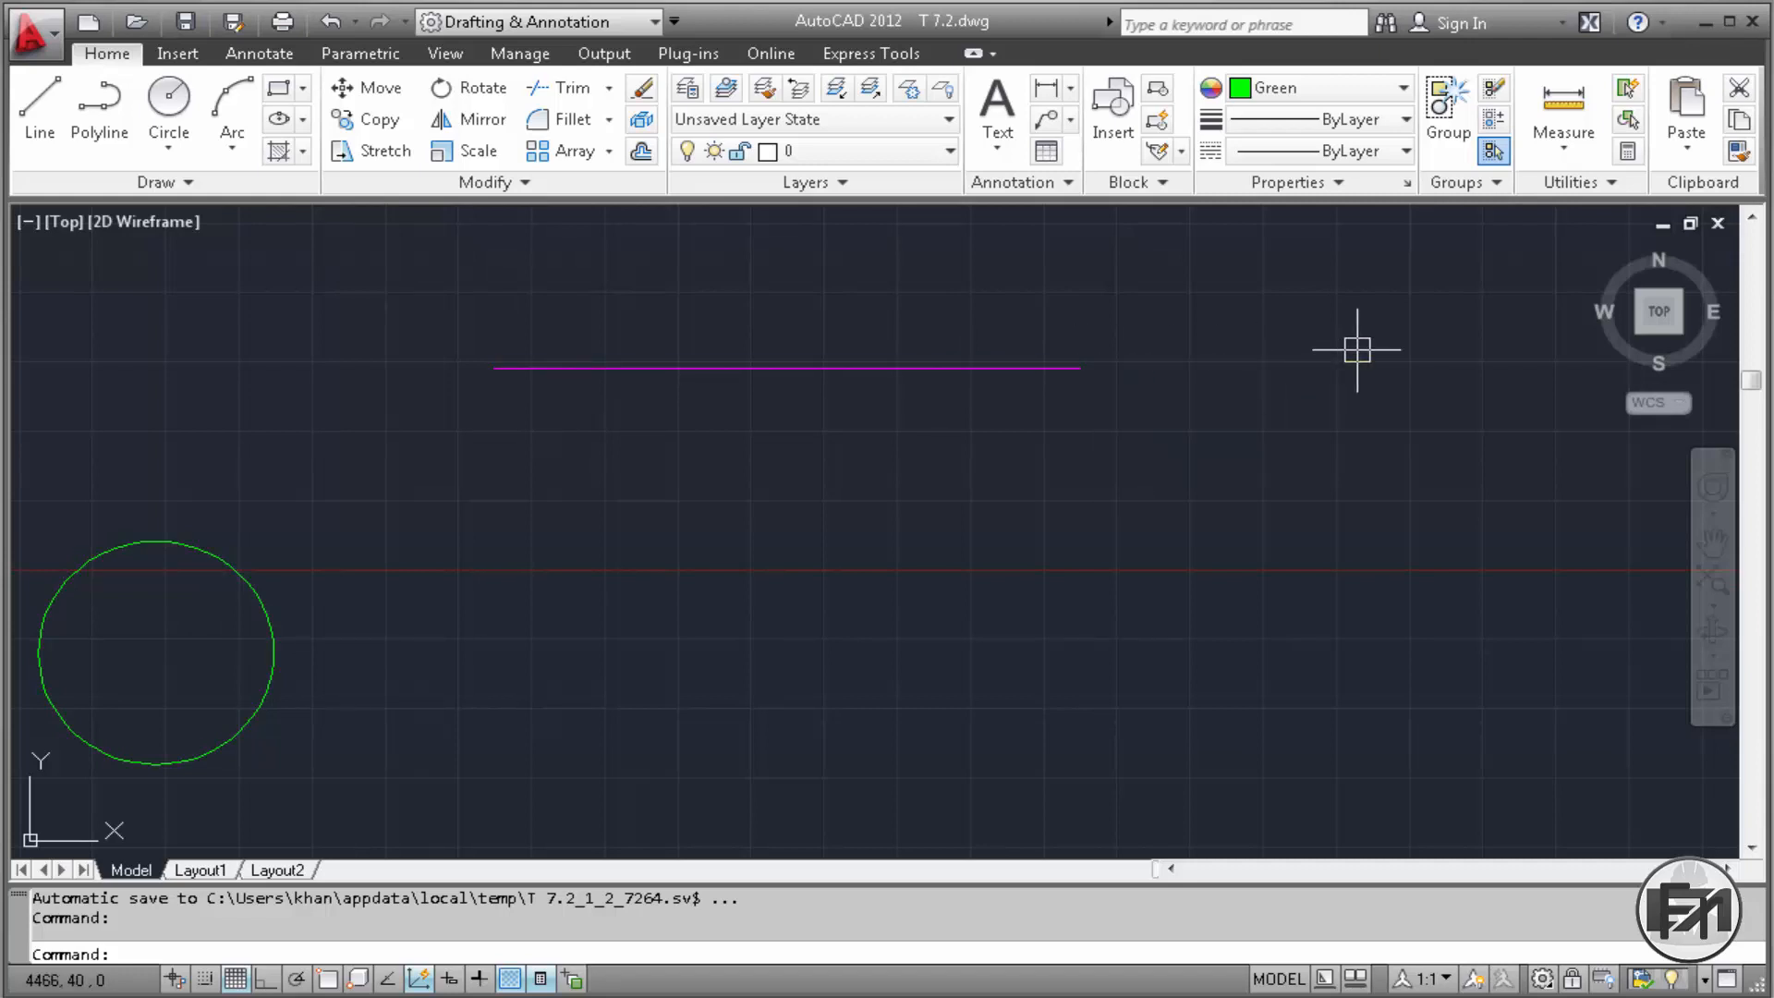
{"action": "type", "text": "M"}
{"action": "key", "text": "Return"}
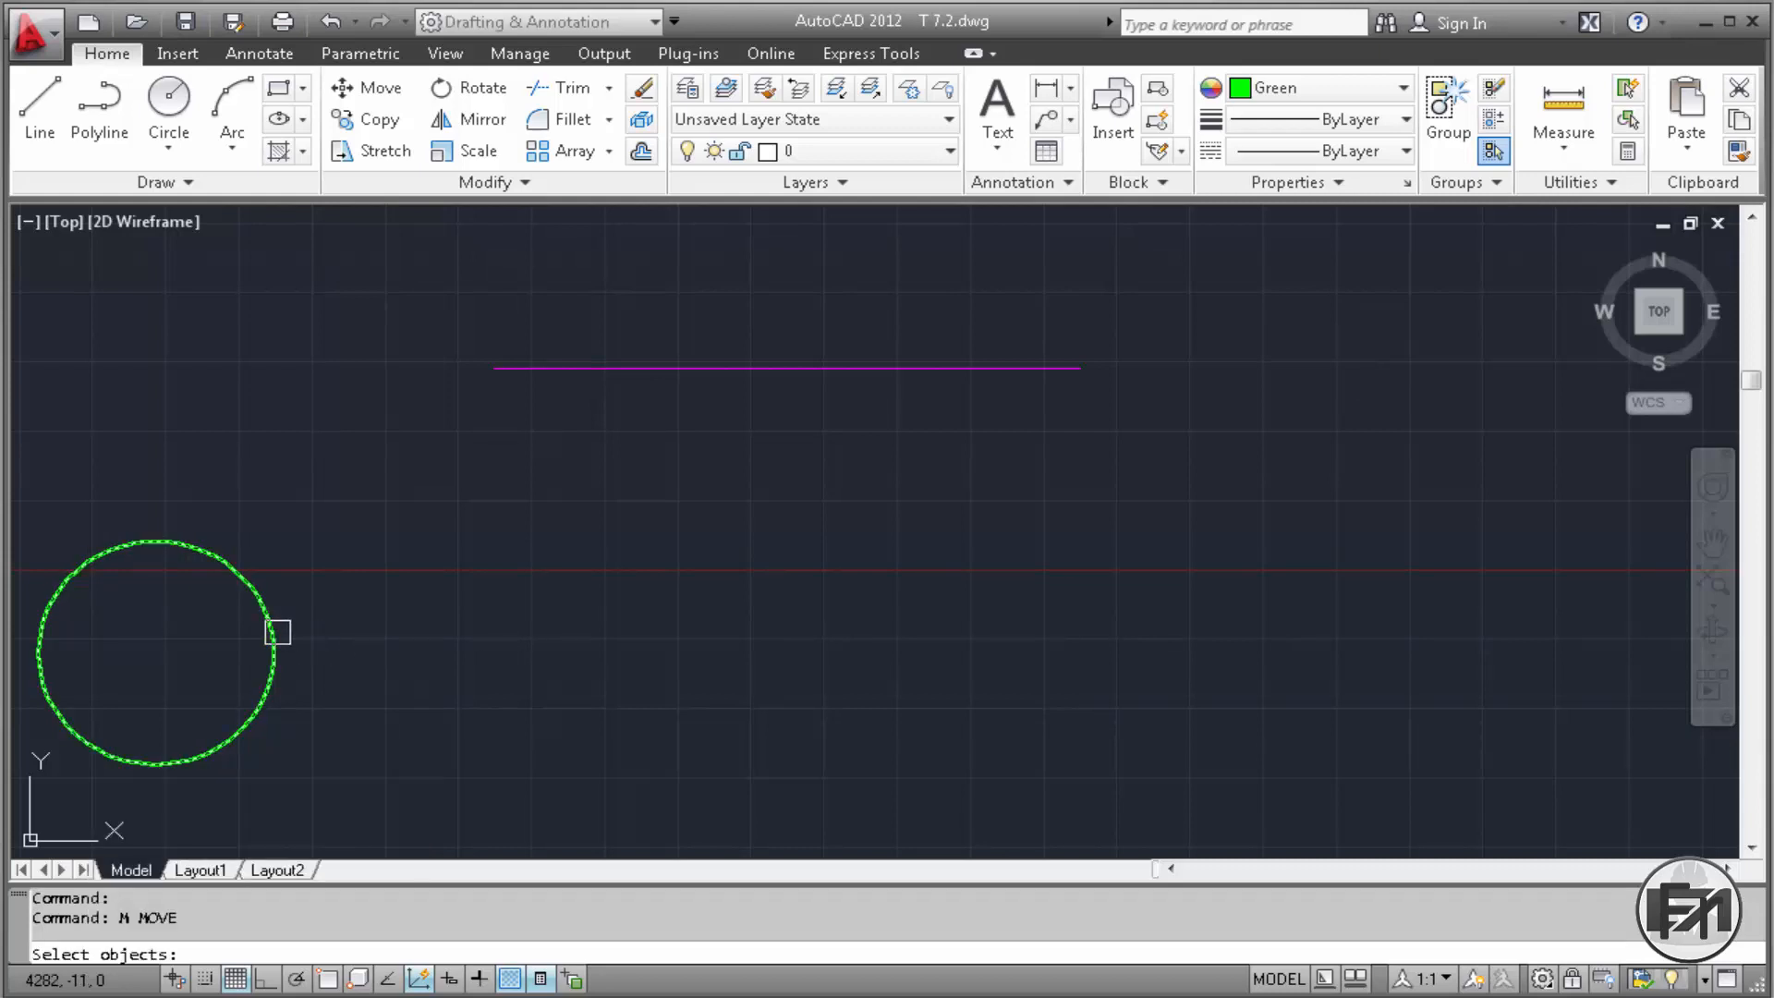
{"action": "left_click", "coordinate": [274, 632]}
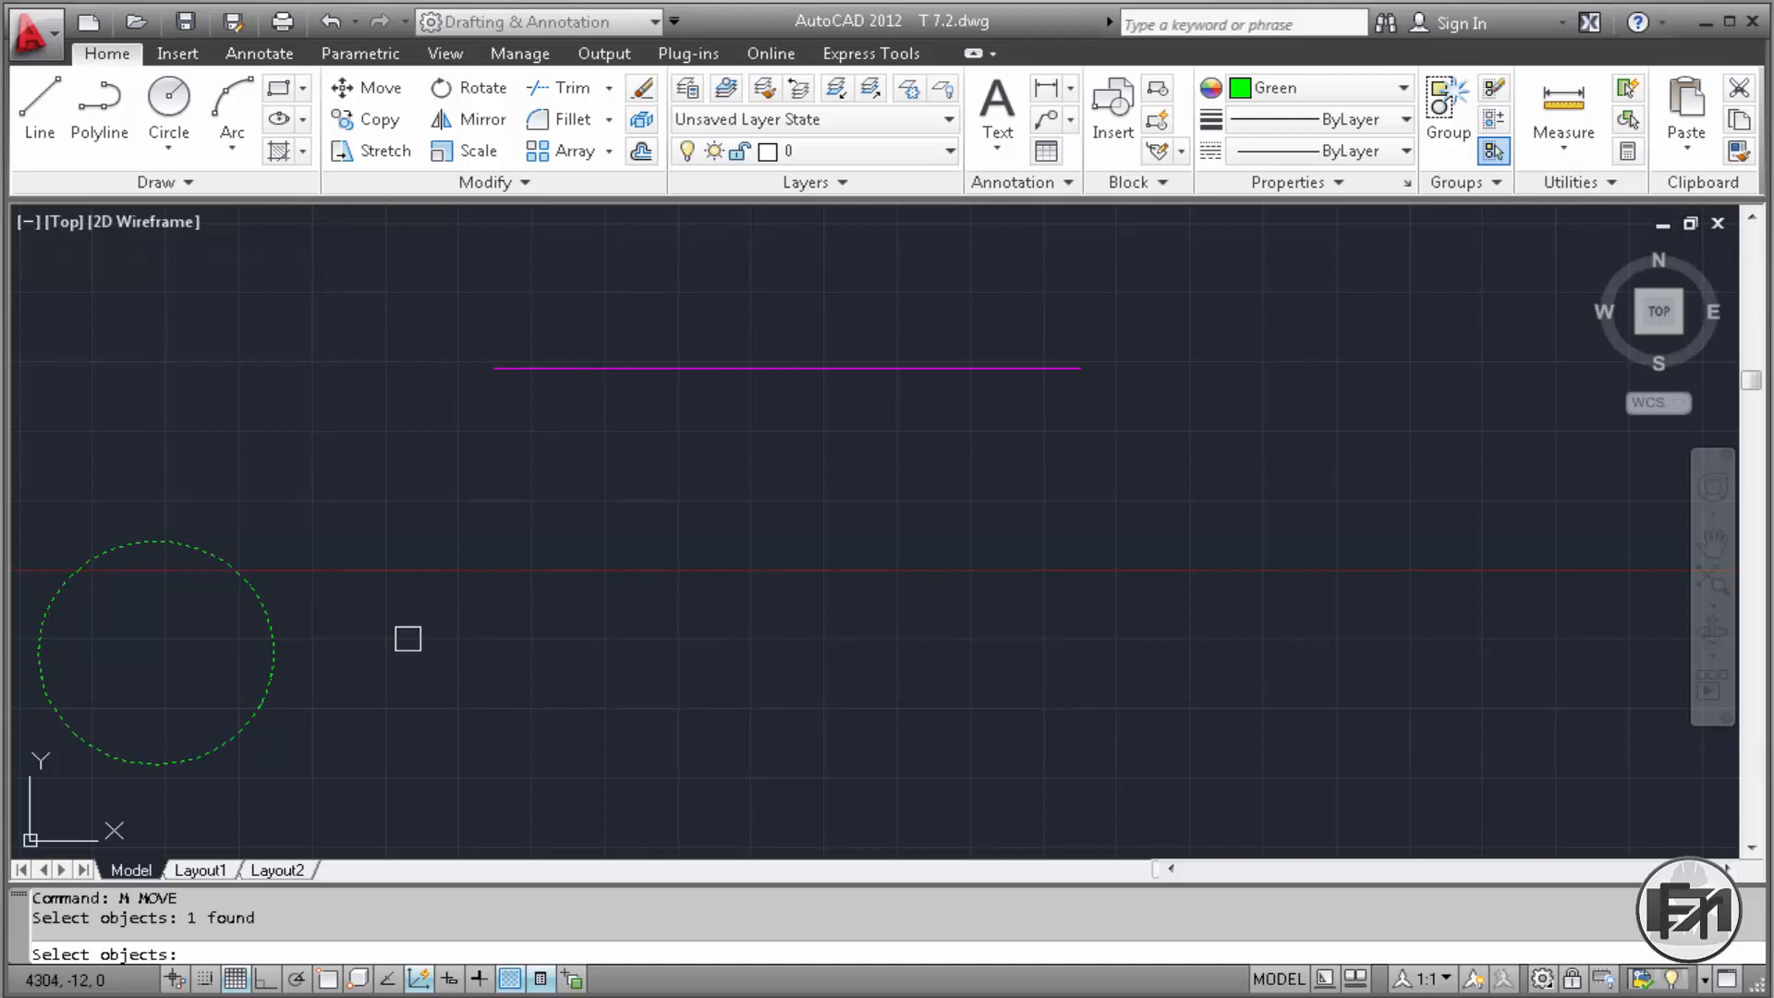
{"action": "key", "text": "Return"}
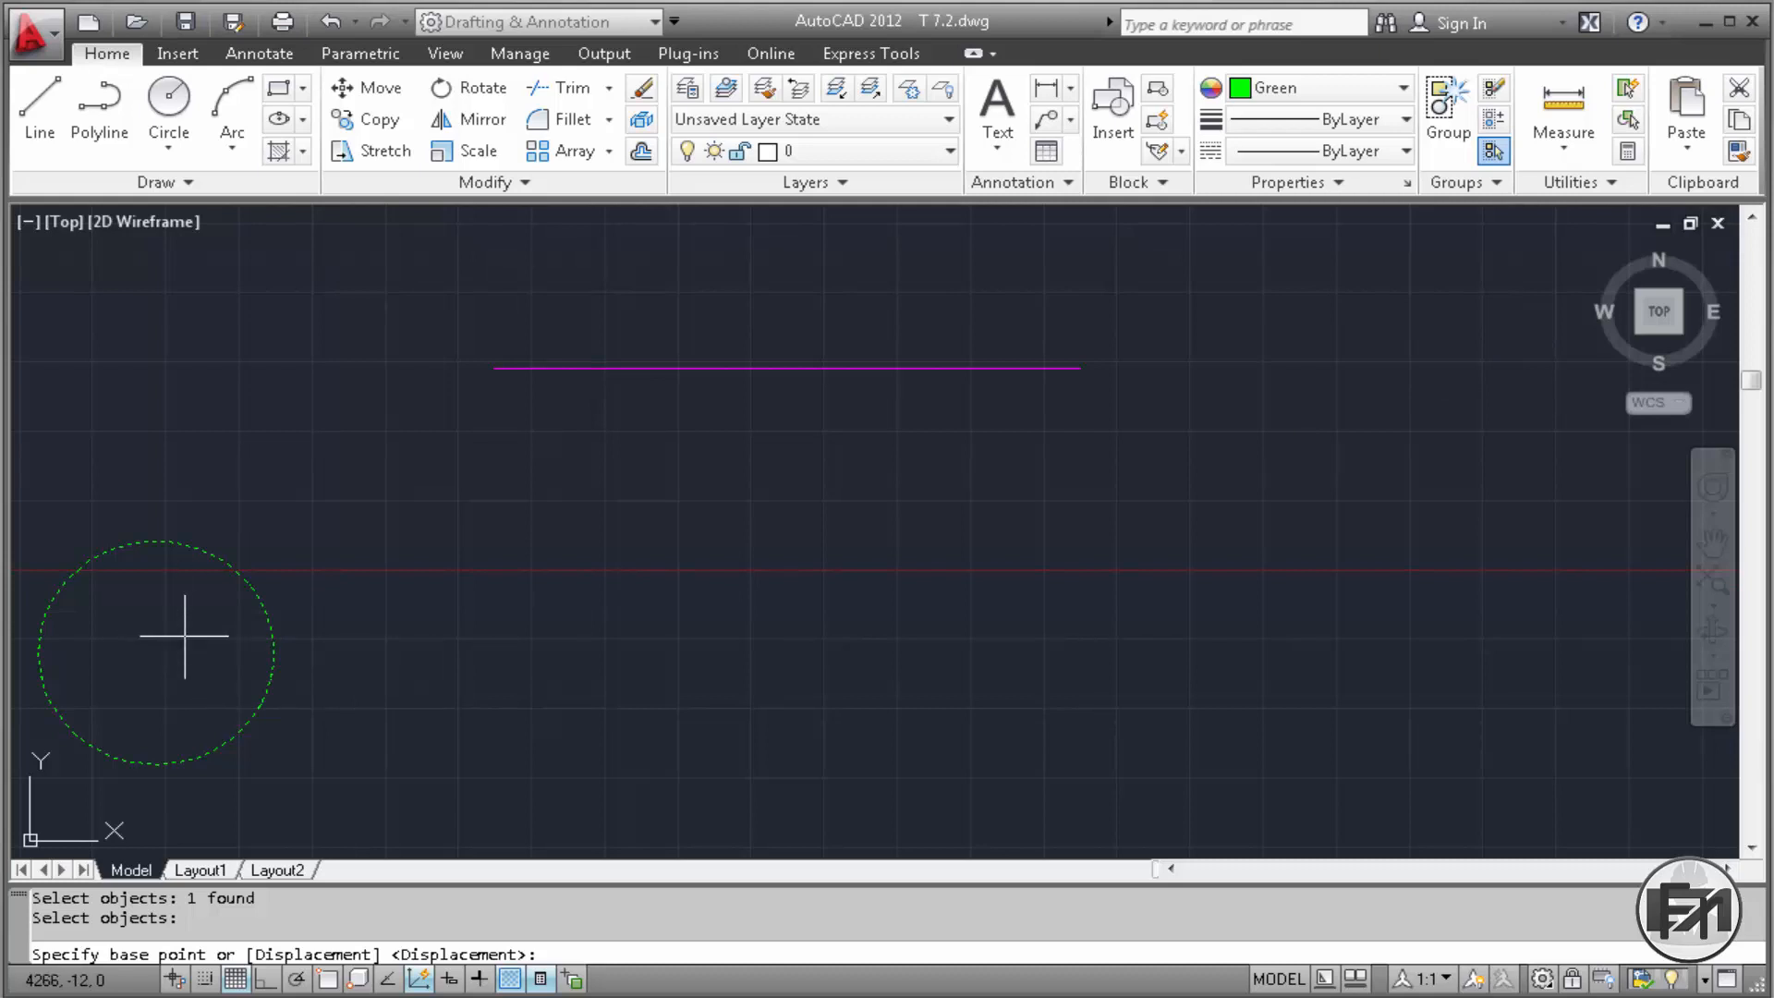
{"action": "right_click", "coordinate": [185, 635], "text": "shift"}
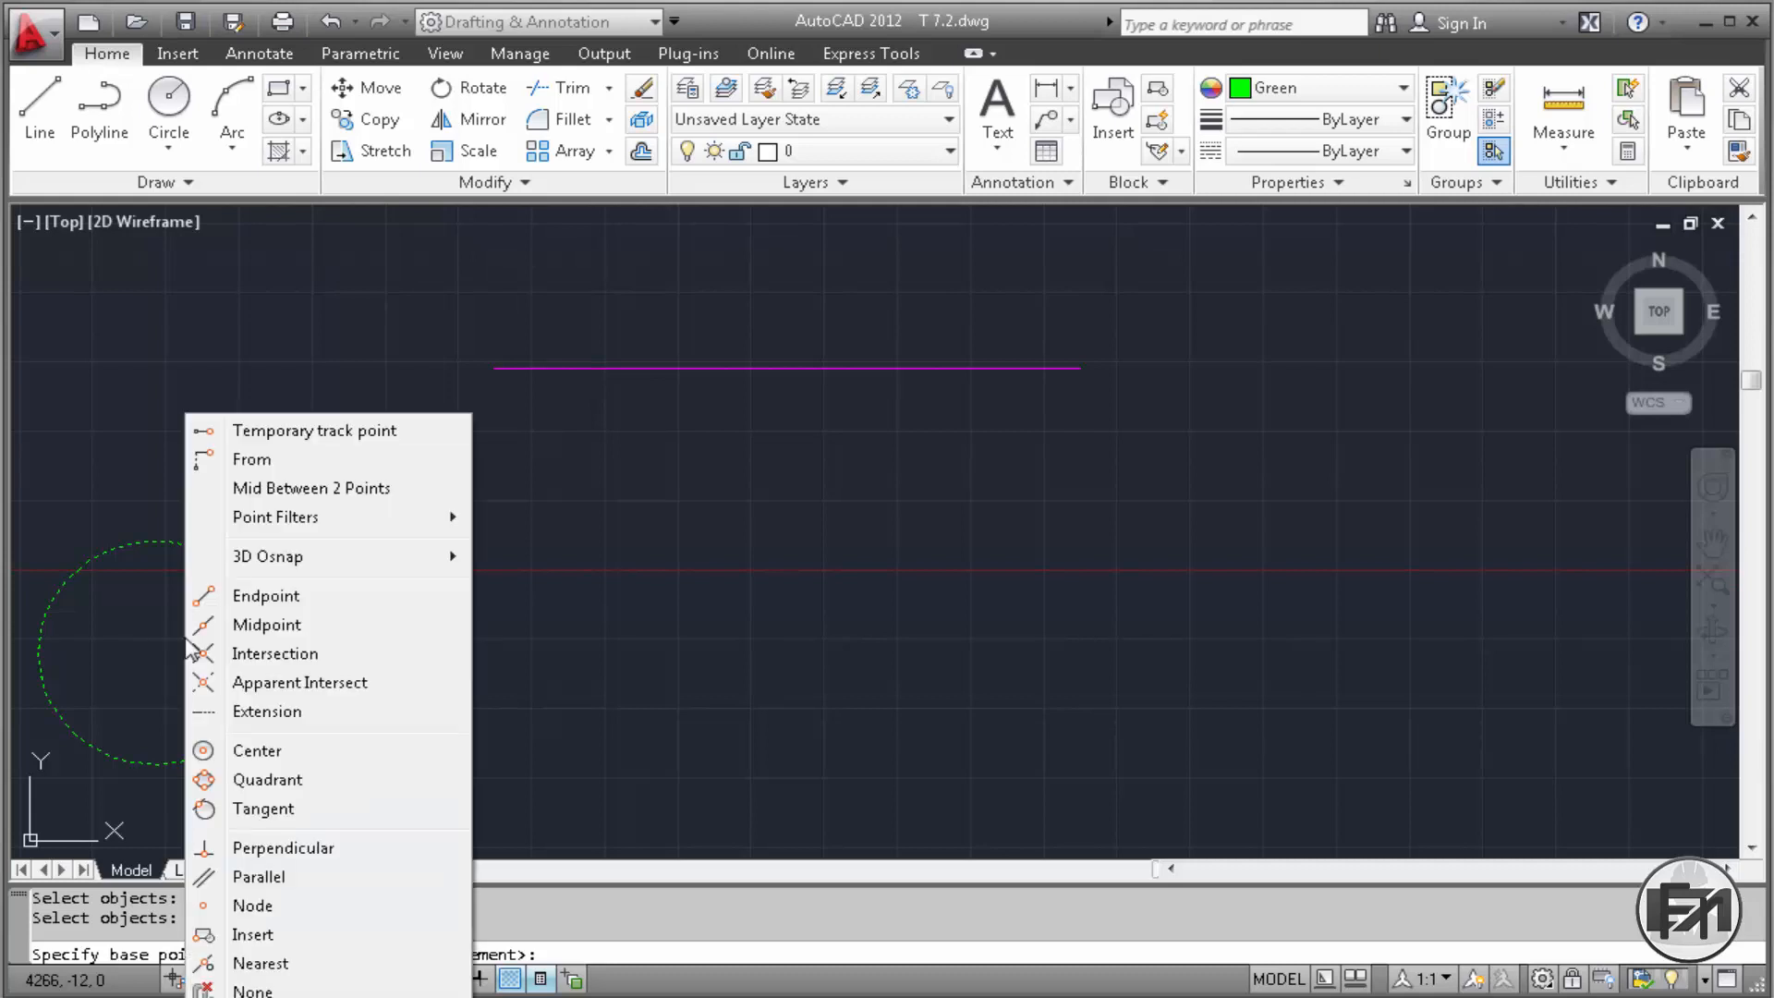
{"action": "left_click", "coordinate": [309, 747]}
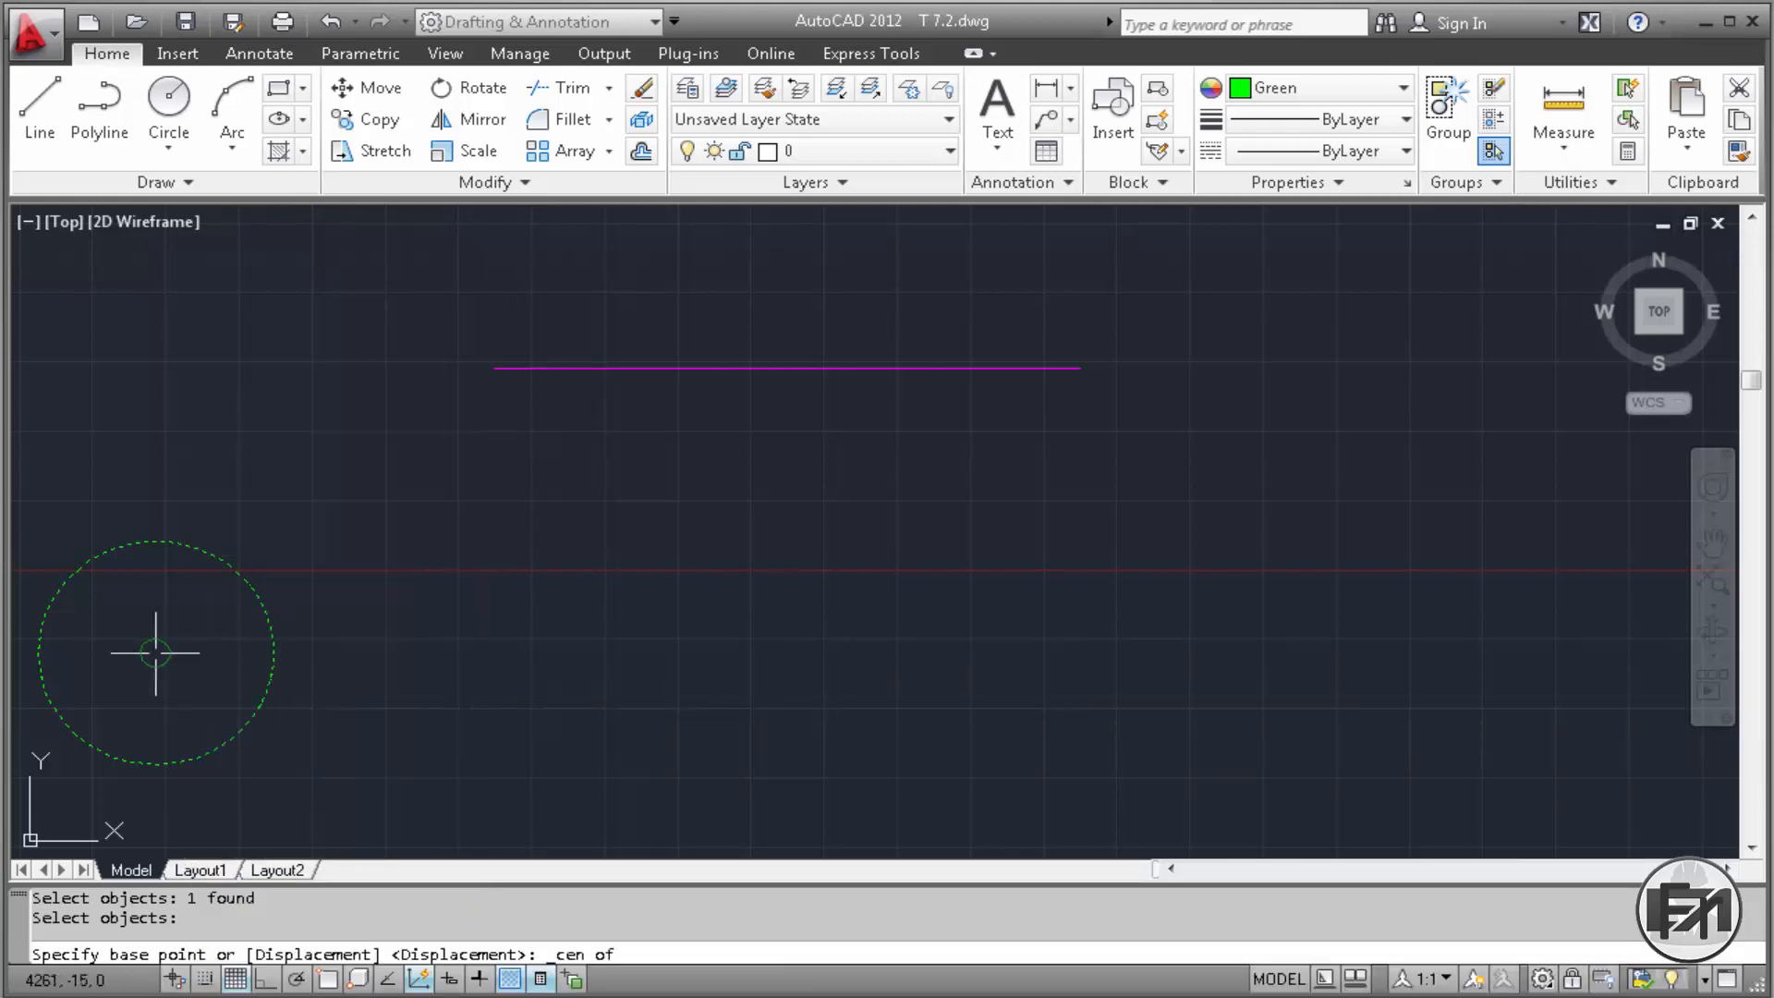
{"action": "left_click", "coordinate": [158, 645]}
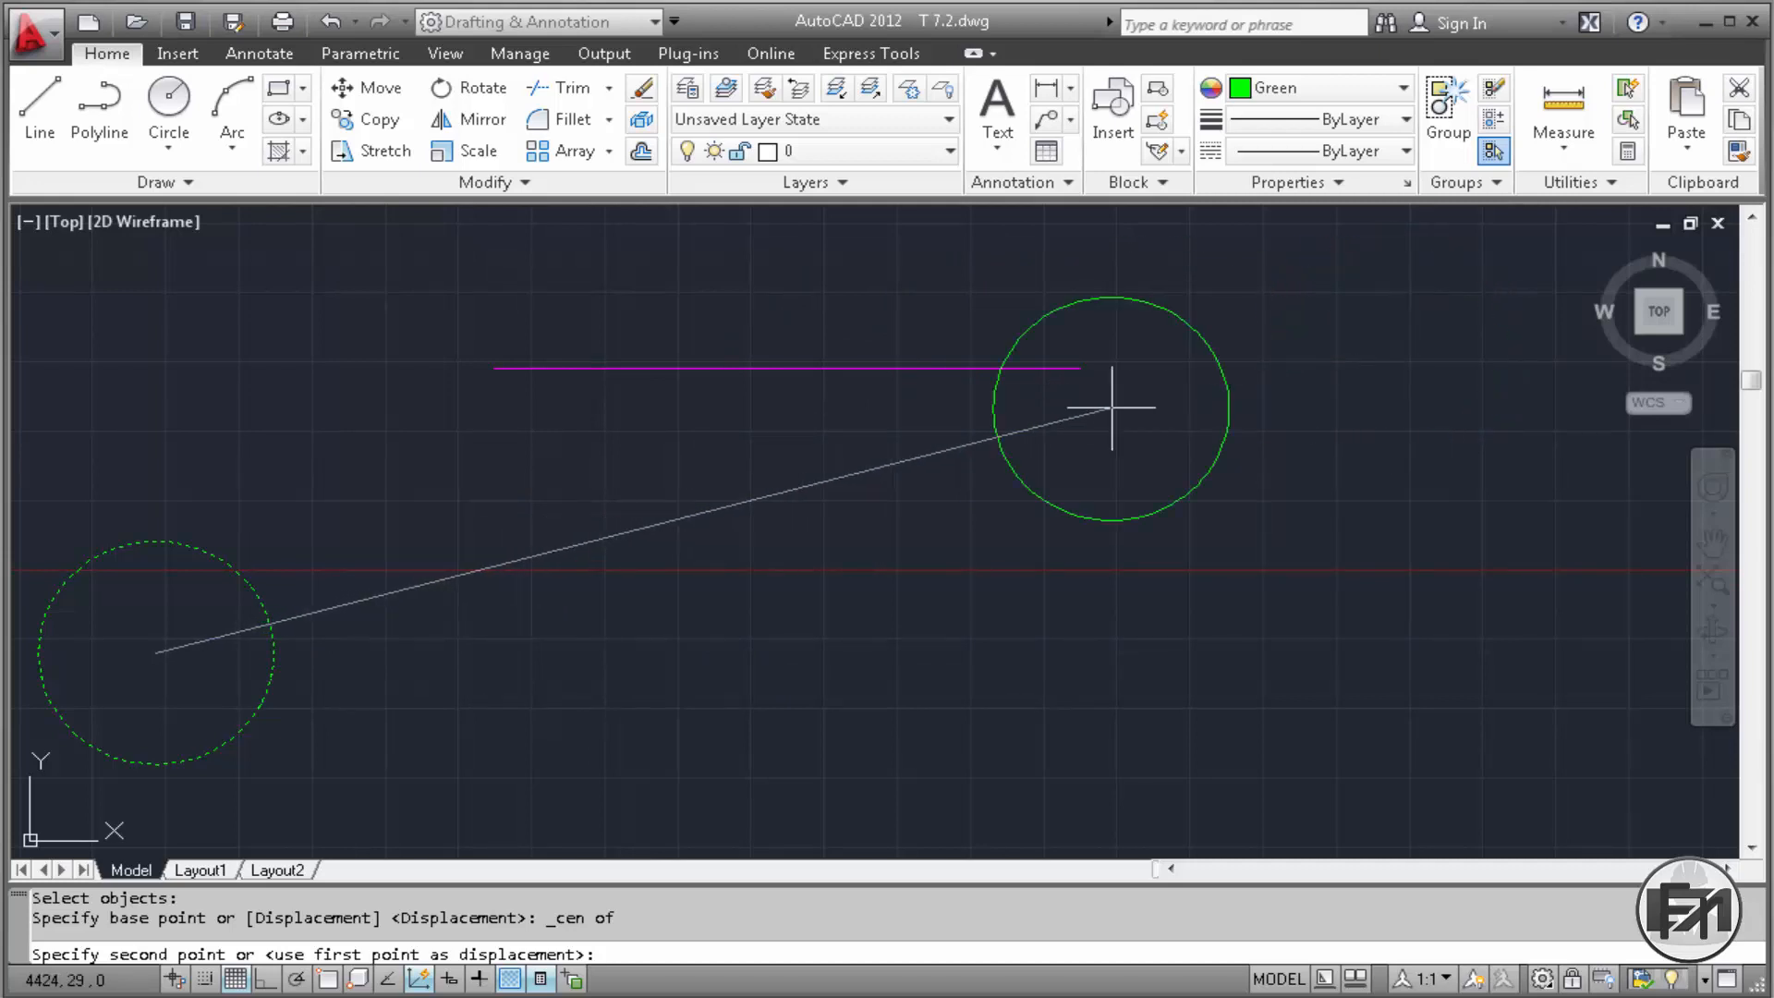
Step: Place the circle 80 units to the right of the magenta line's right endpoint, using the From and Endpoint snaps with Ortho on
{"action": "right_click", "coordinate": [1112, 407], "text": "shift"}
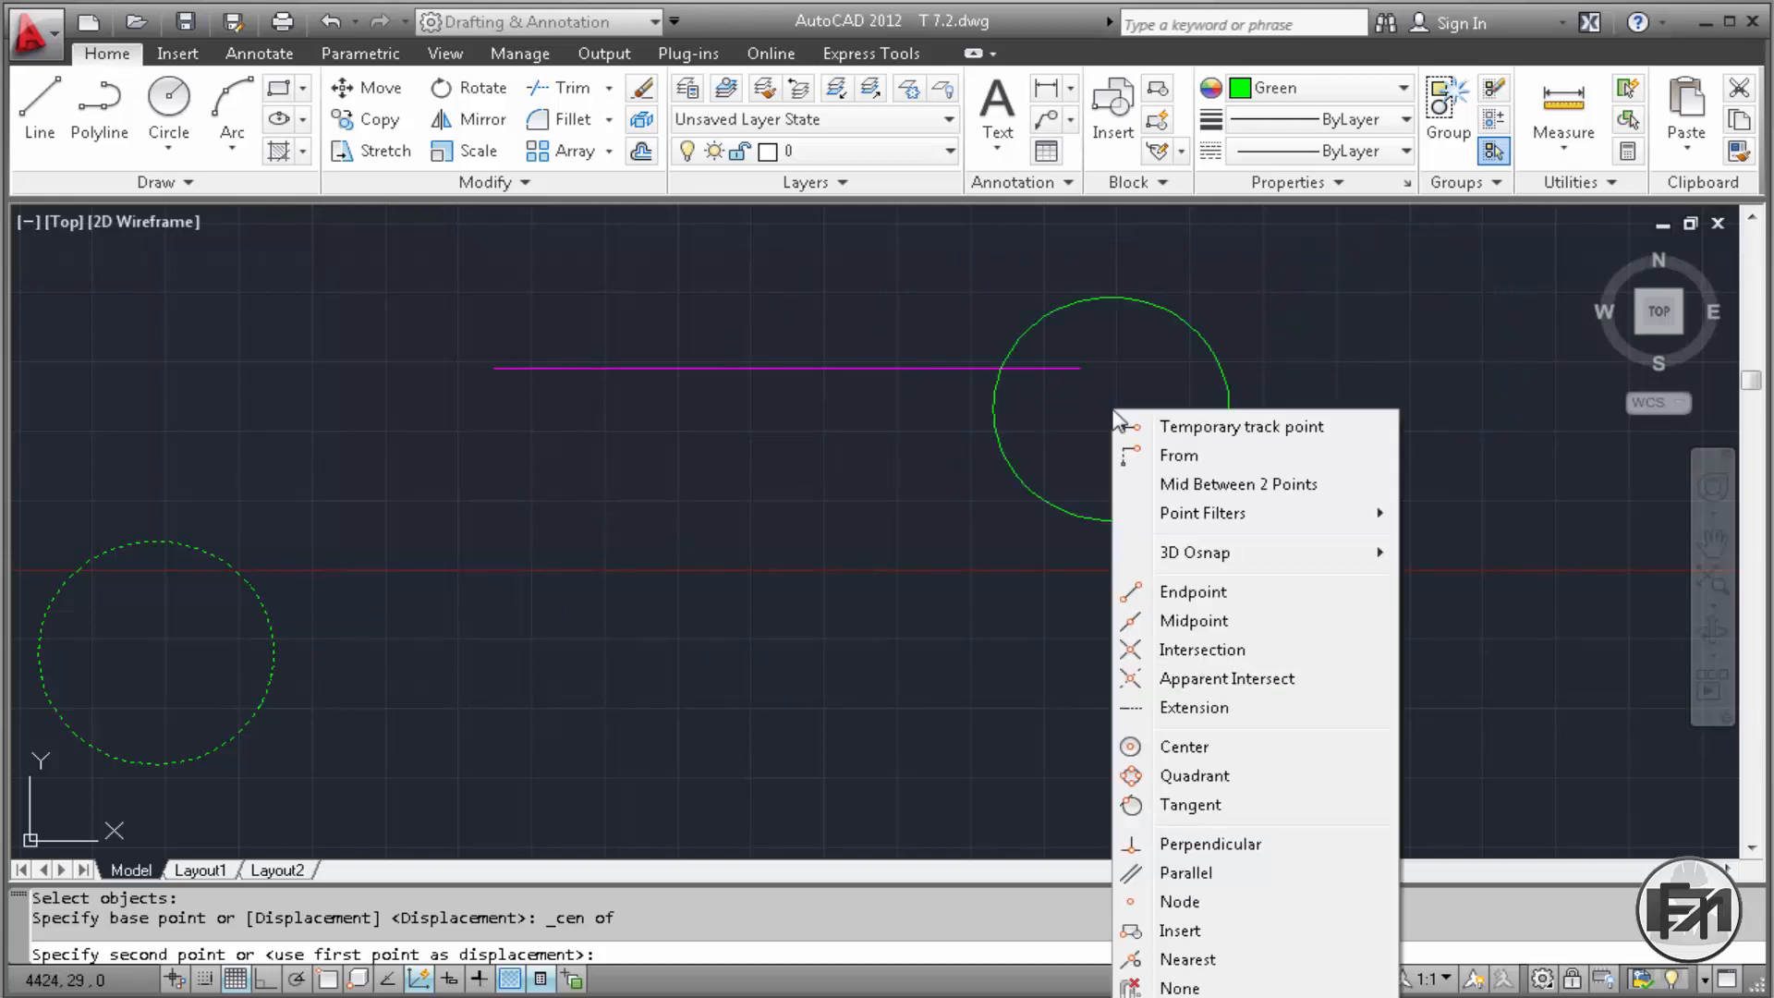
{"action": "left_click", "coordinate": [1201, 451]}
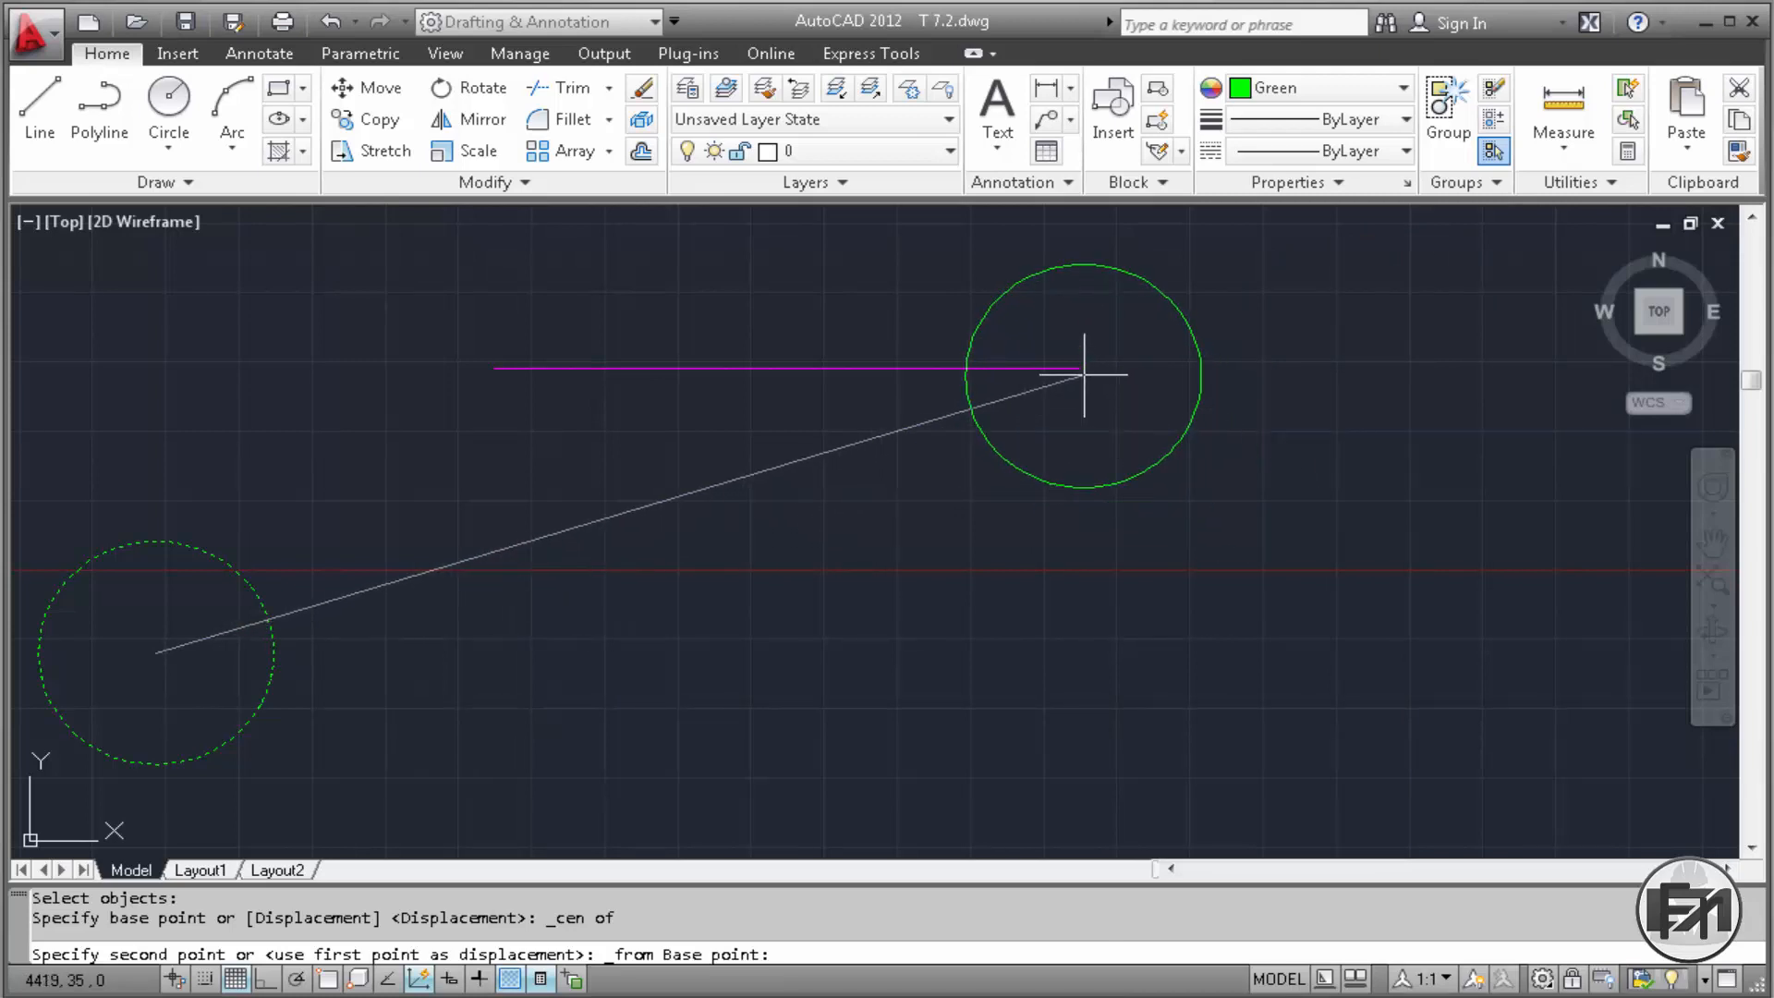
{"action": "right_click", "coordinate": [1084, 374], "text": "shift"}
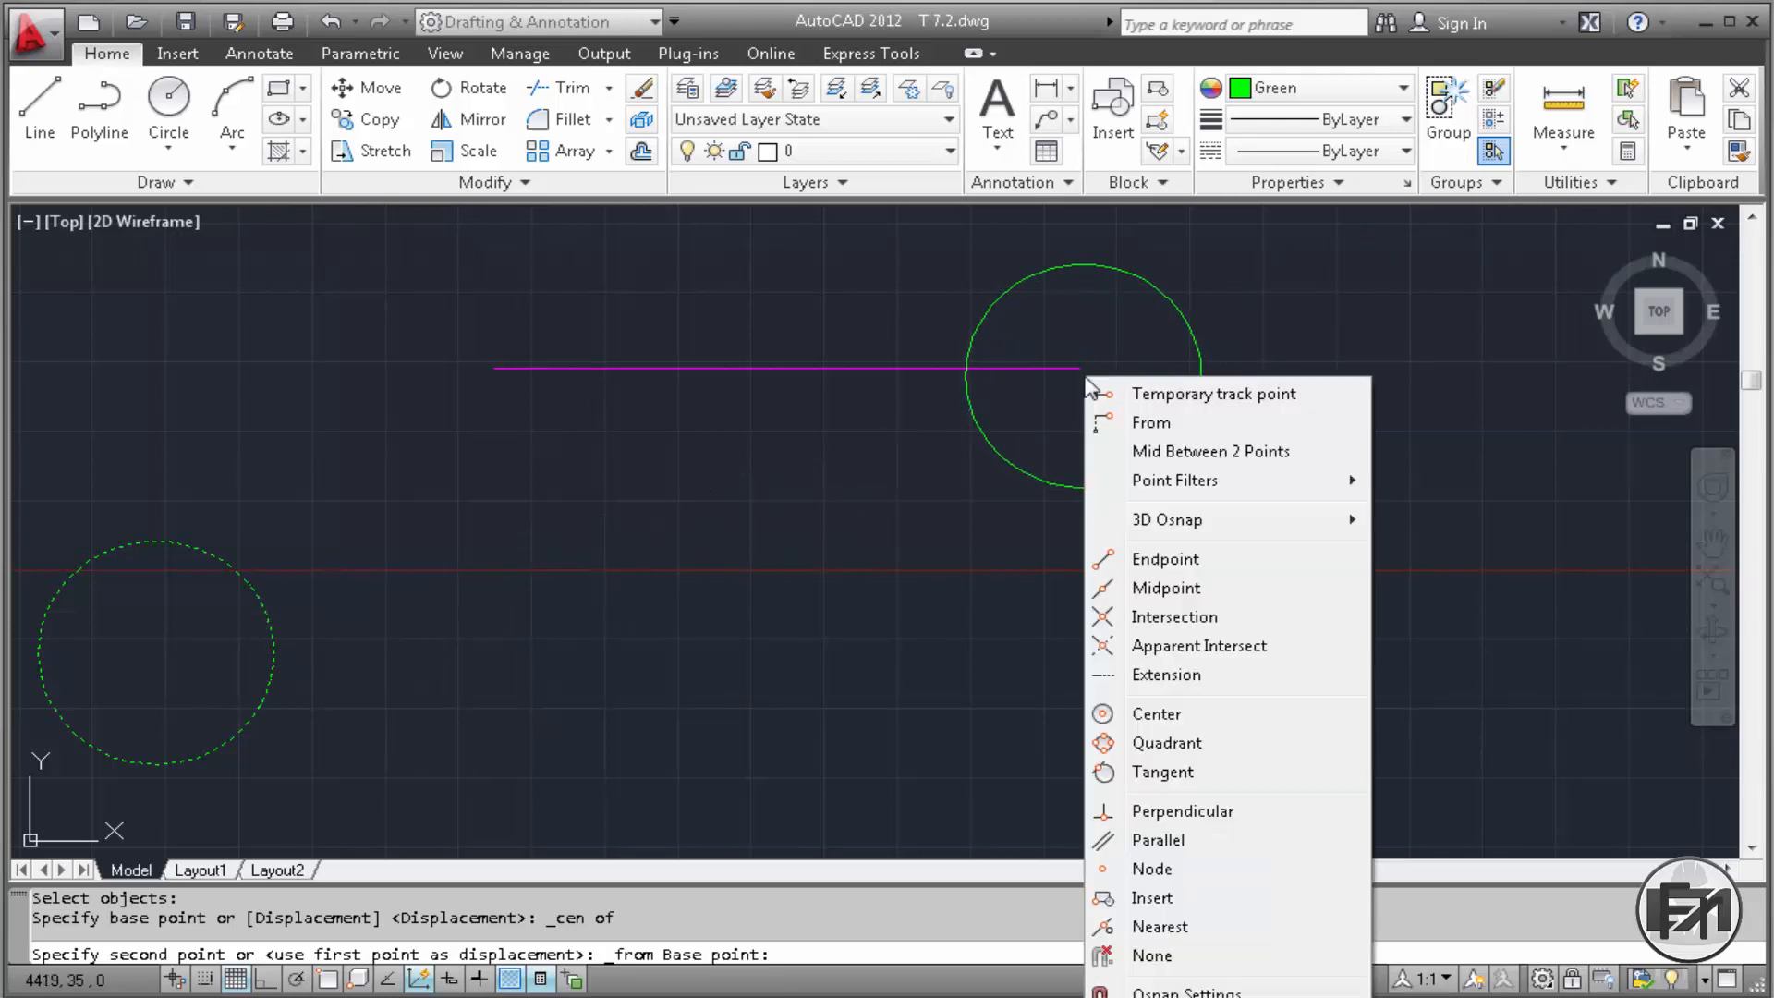
{"action": "left_click", "coordinate": [1193, 560]}
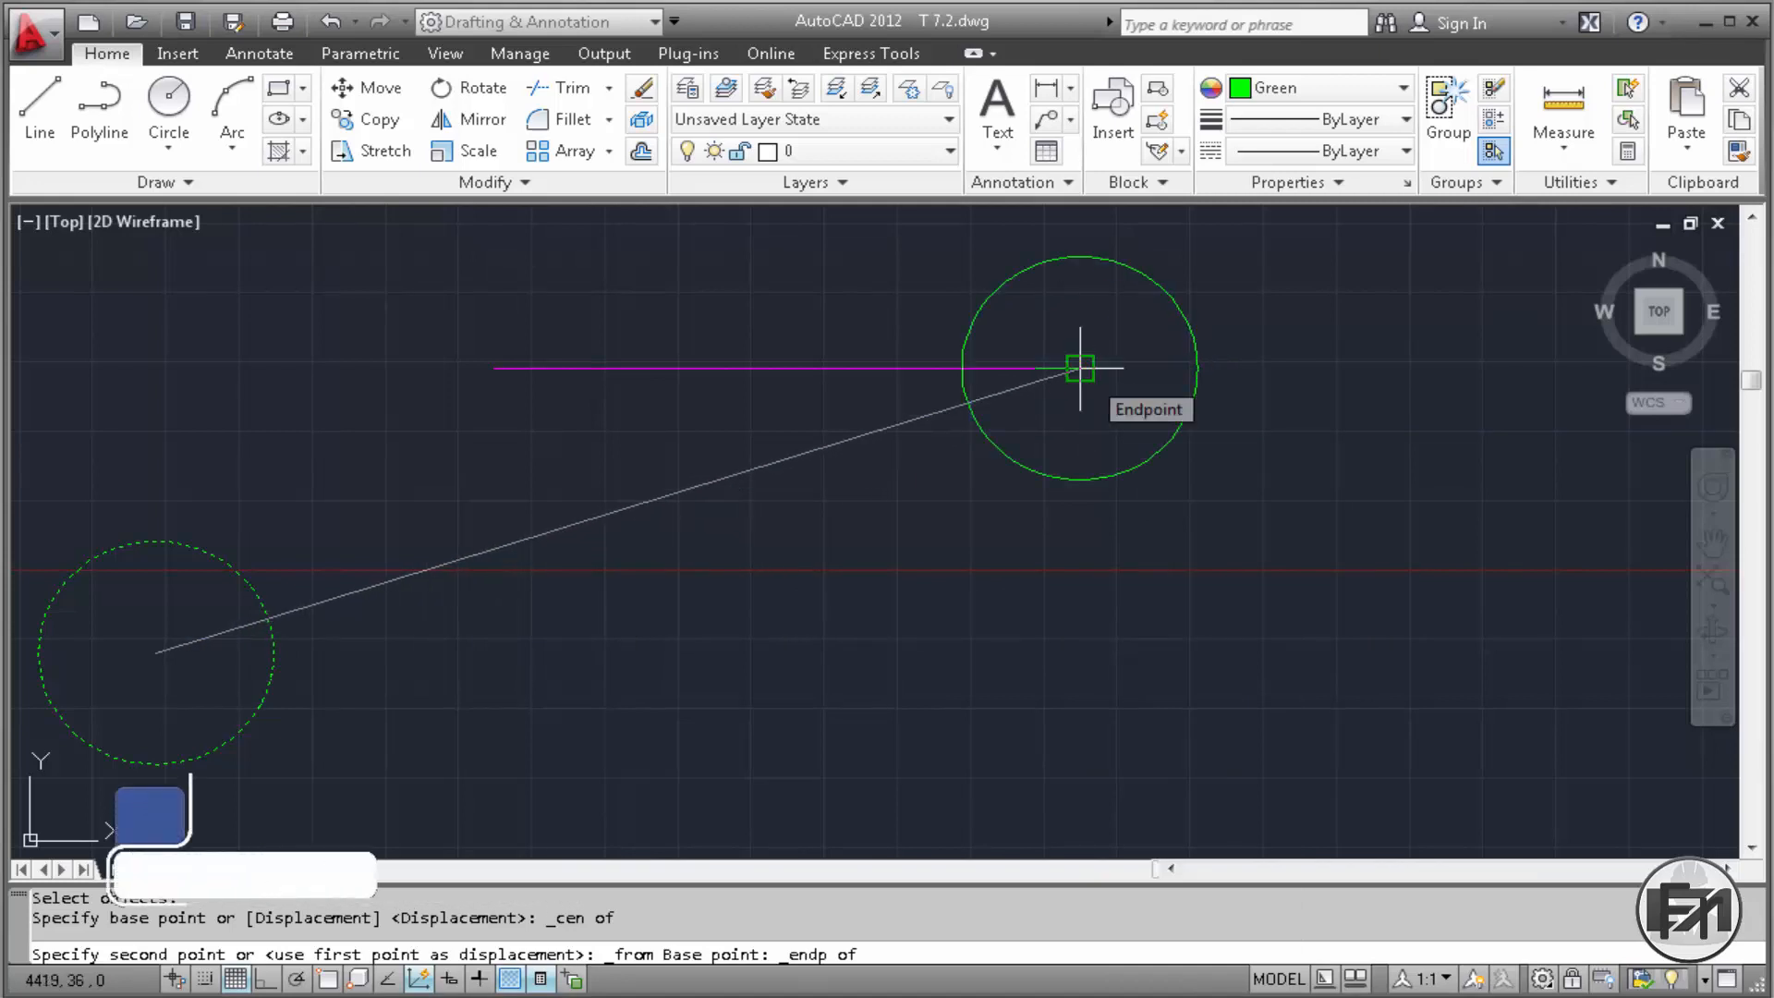
{"action": "left_click", "coordinate": [1080, 367]}
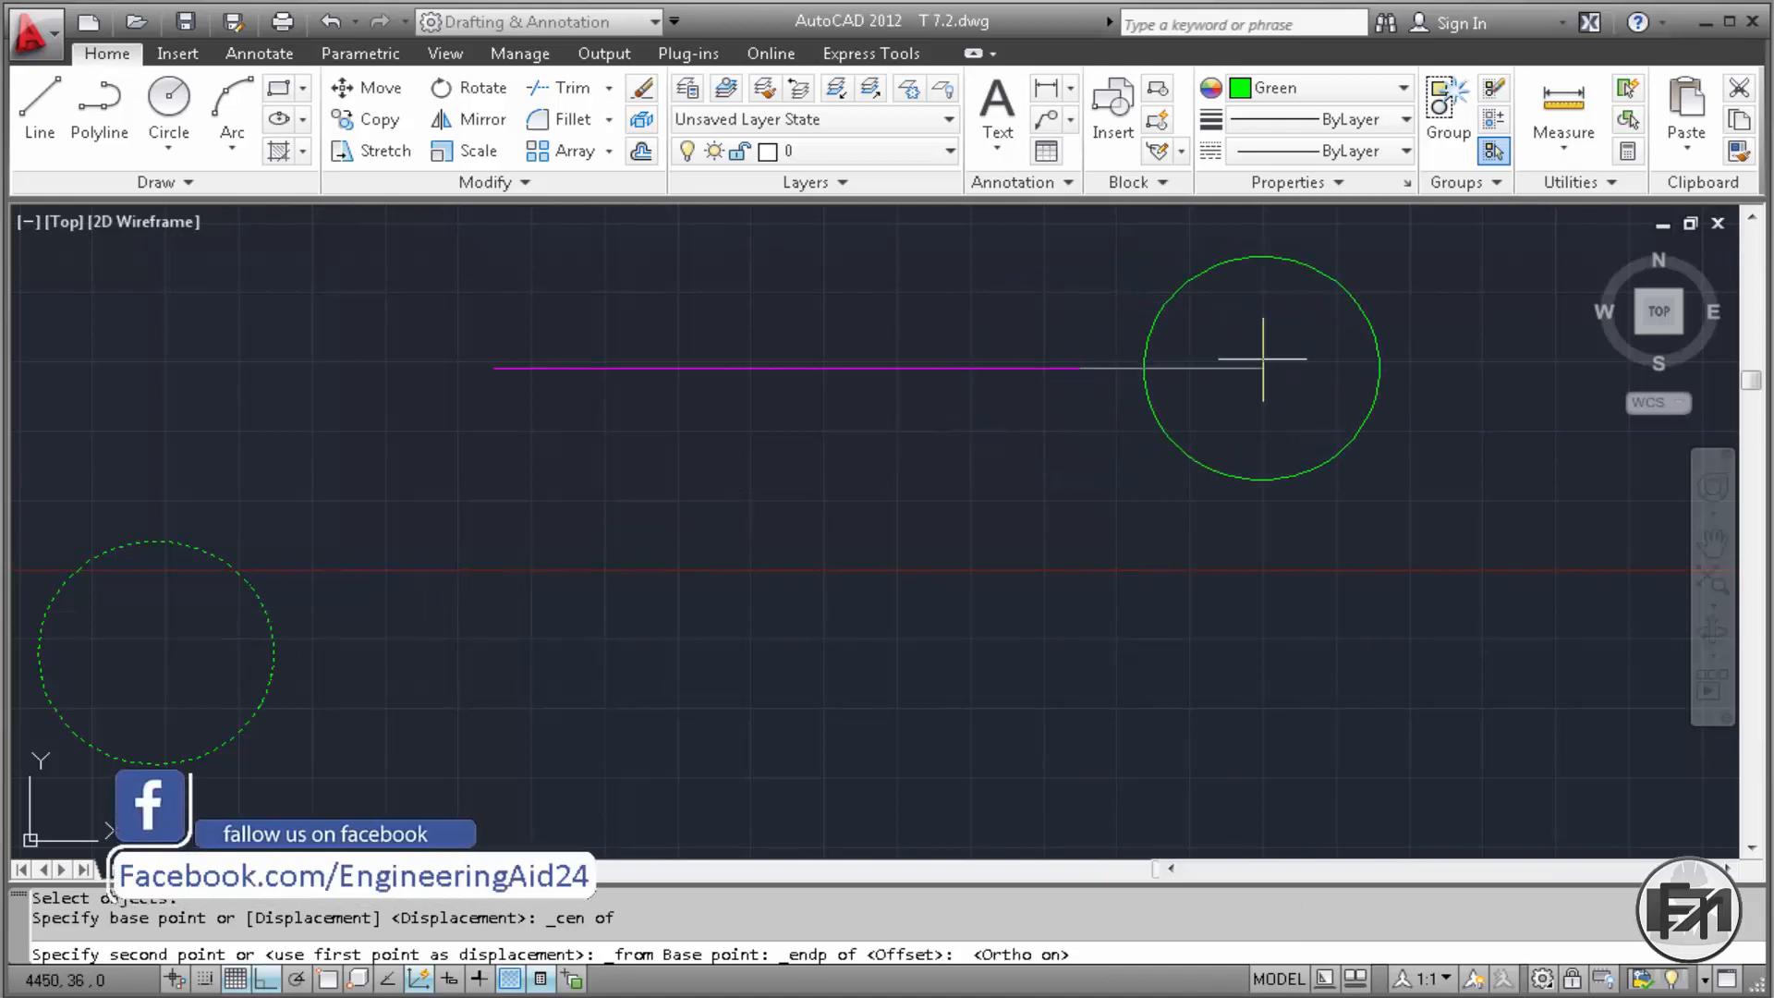
{"action": "middle_click_drag", "start_coordinate": [1260, 367], "coordinate": [902, 424]}
{"action": "key", "text": "F8"}
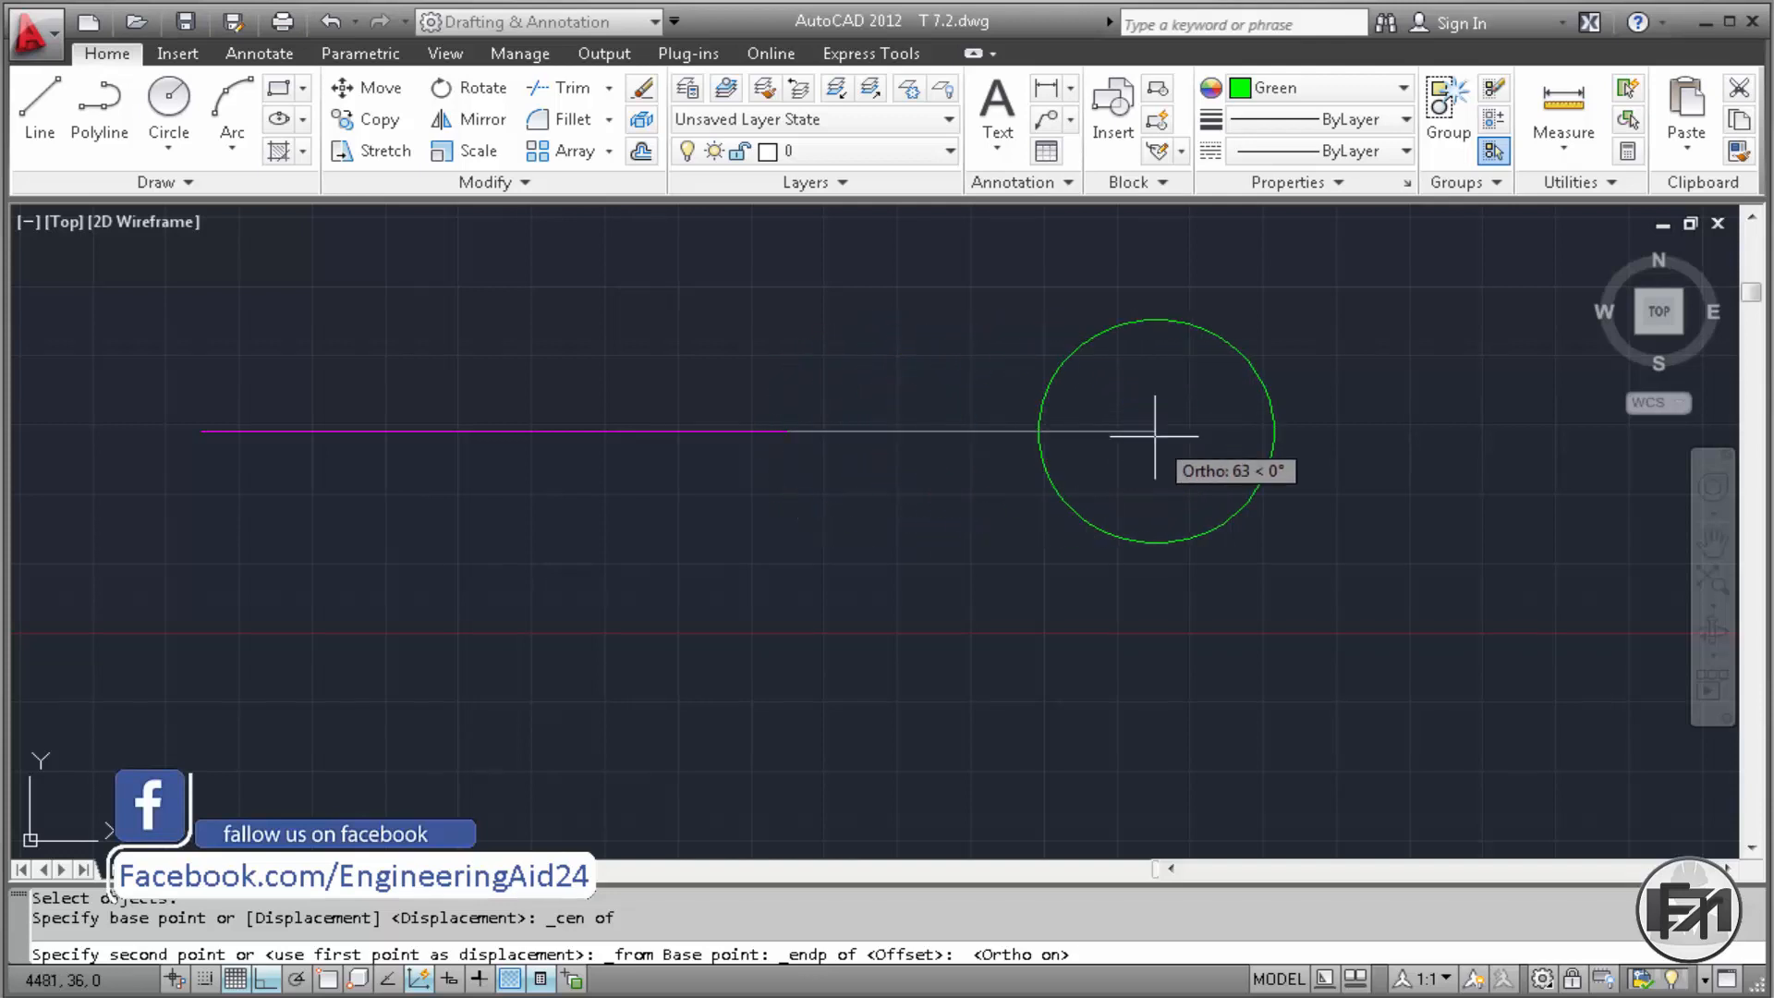
{"action": "type", "text": "80"}
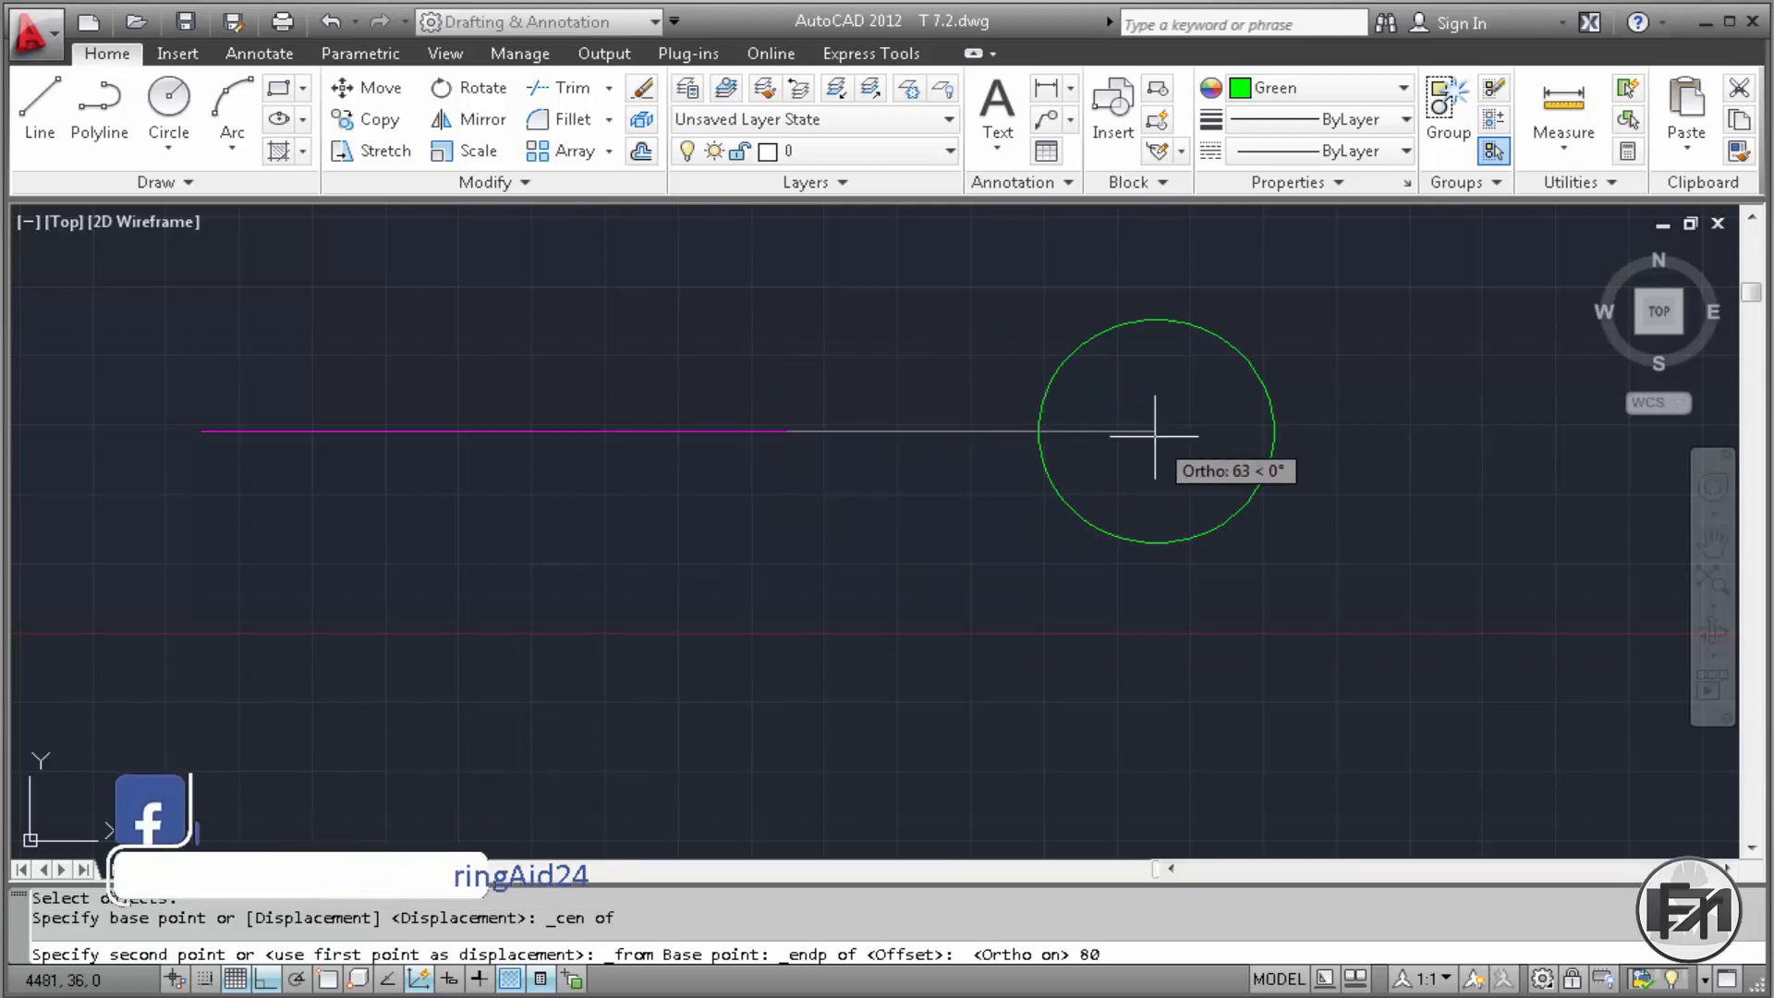
{"action": "key", "text": "Return"}
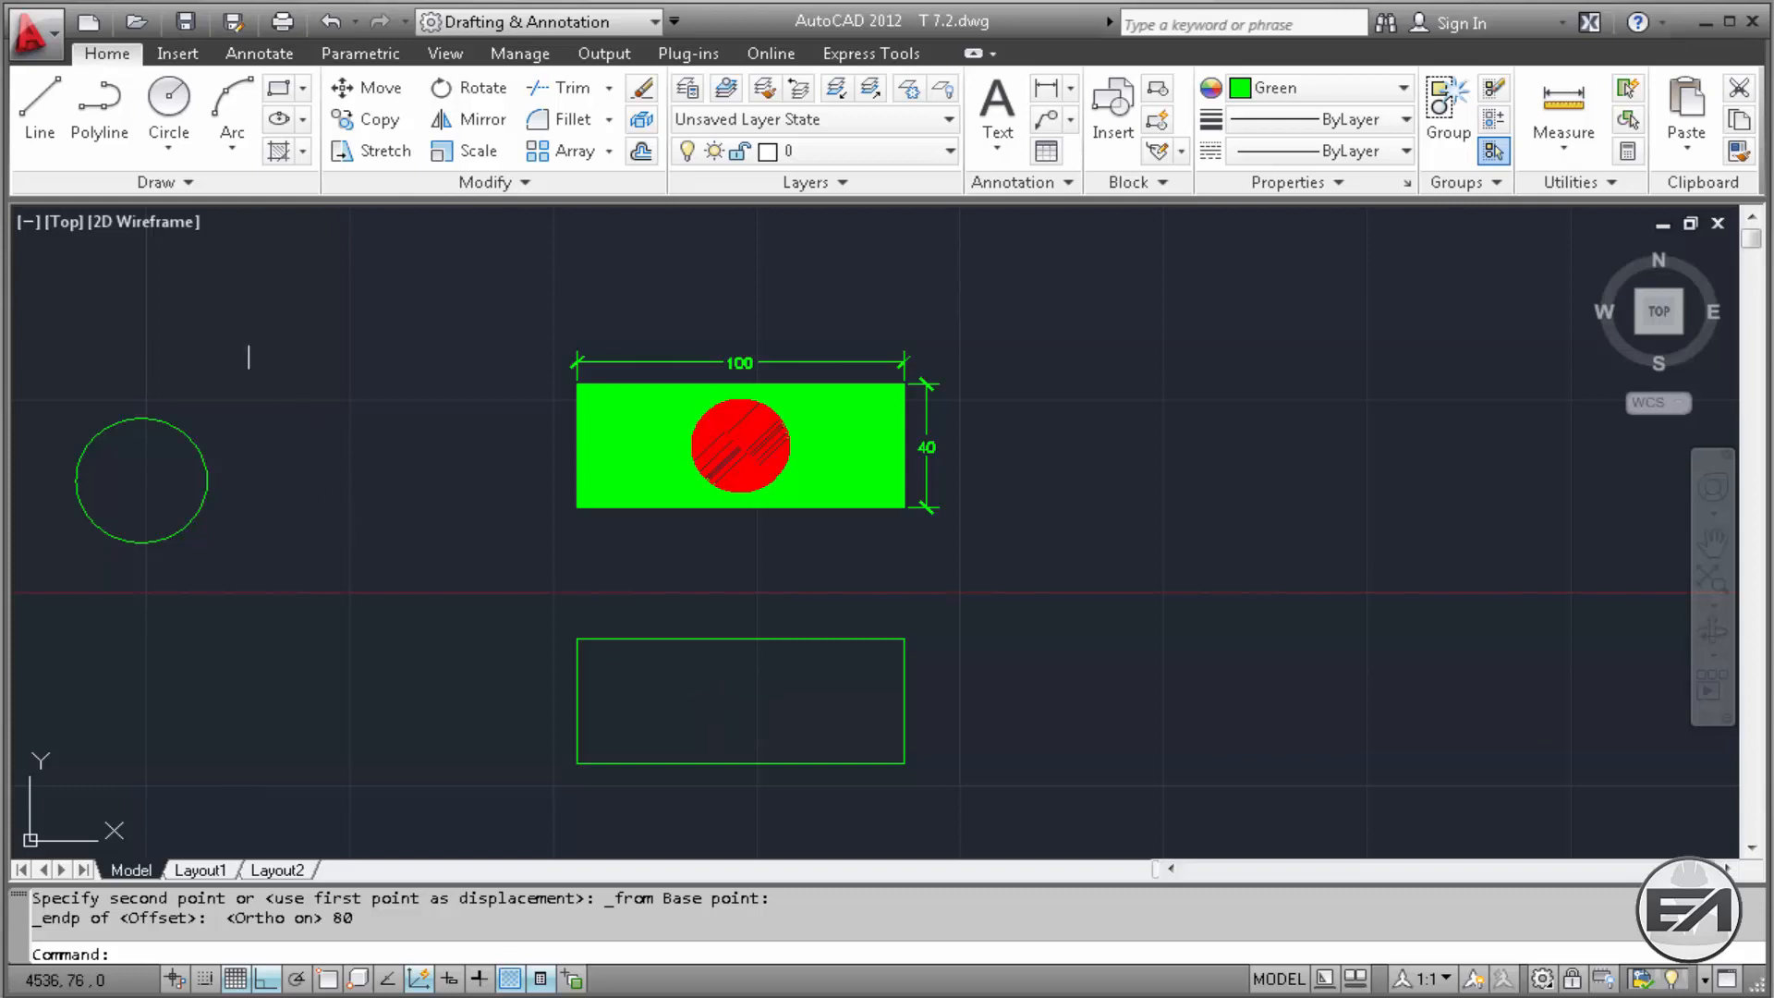
Step: Start a circle in the empty rectangle below the flag and set a temporary track point at the midpoint of its bottom edge
{"action": "left_click", "coordinate": [169, 97]}
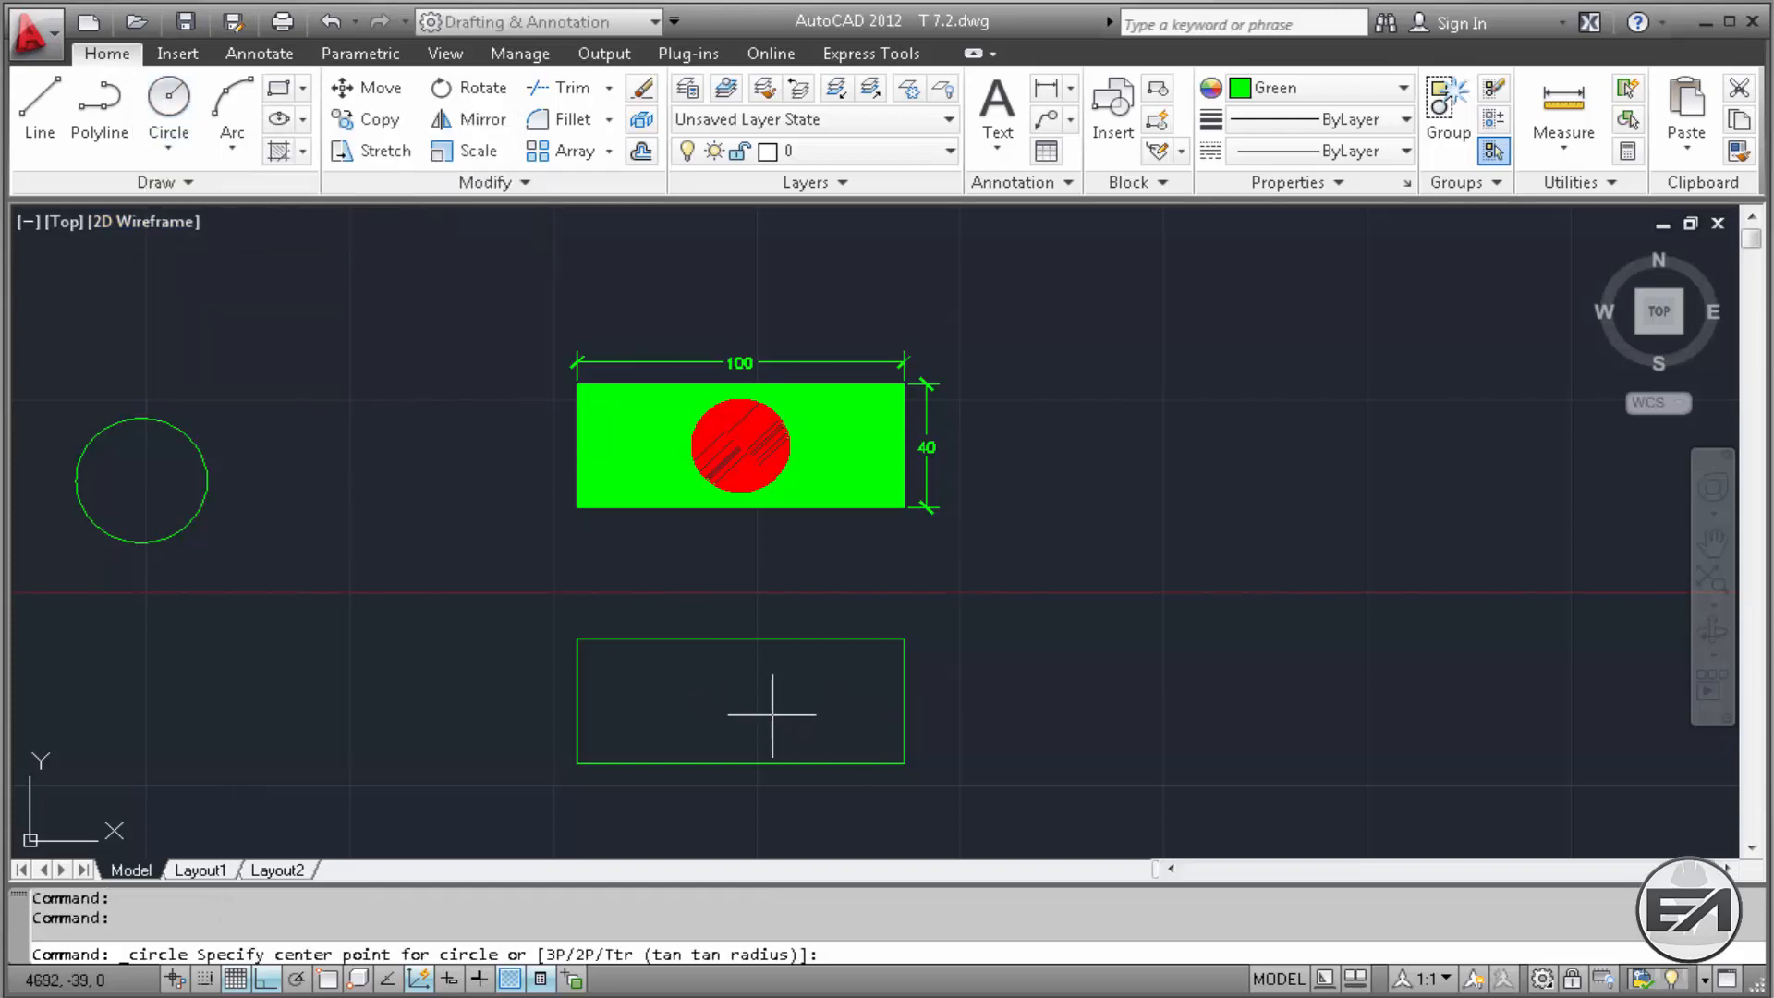
{"action": "right_click", "coordinate": [718, 695], "text": "shift"}
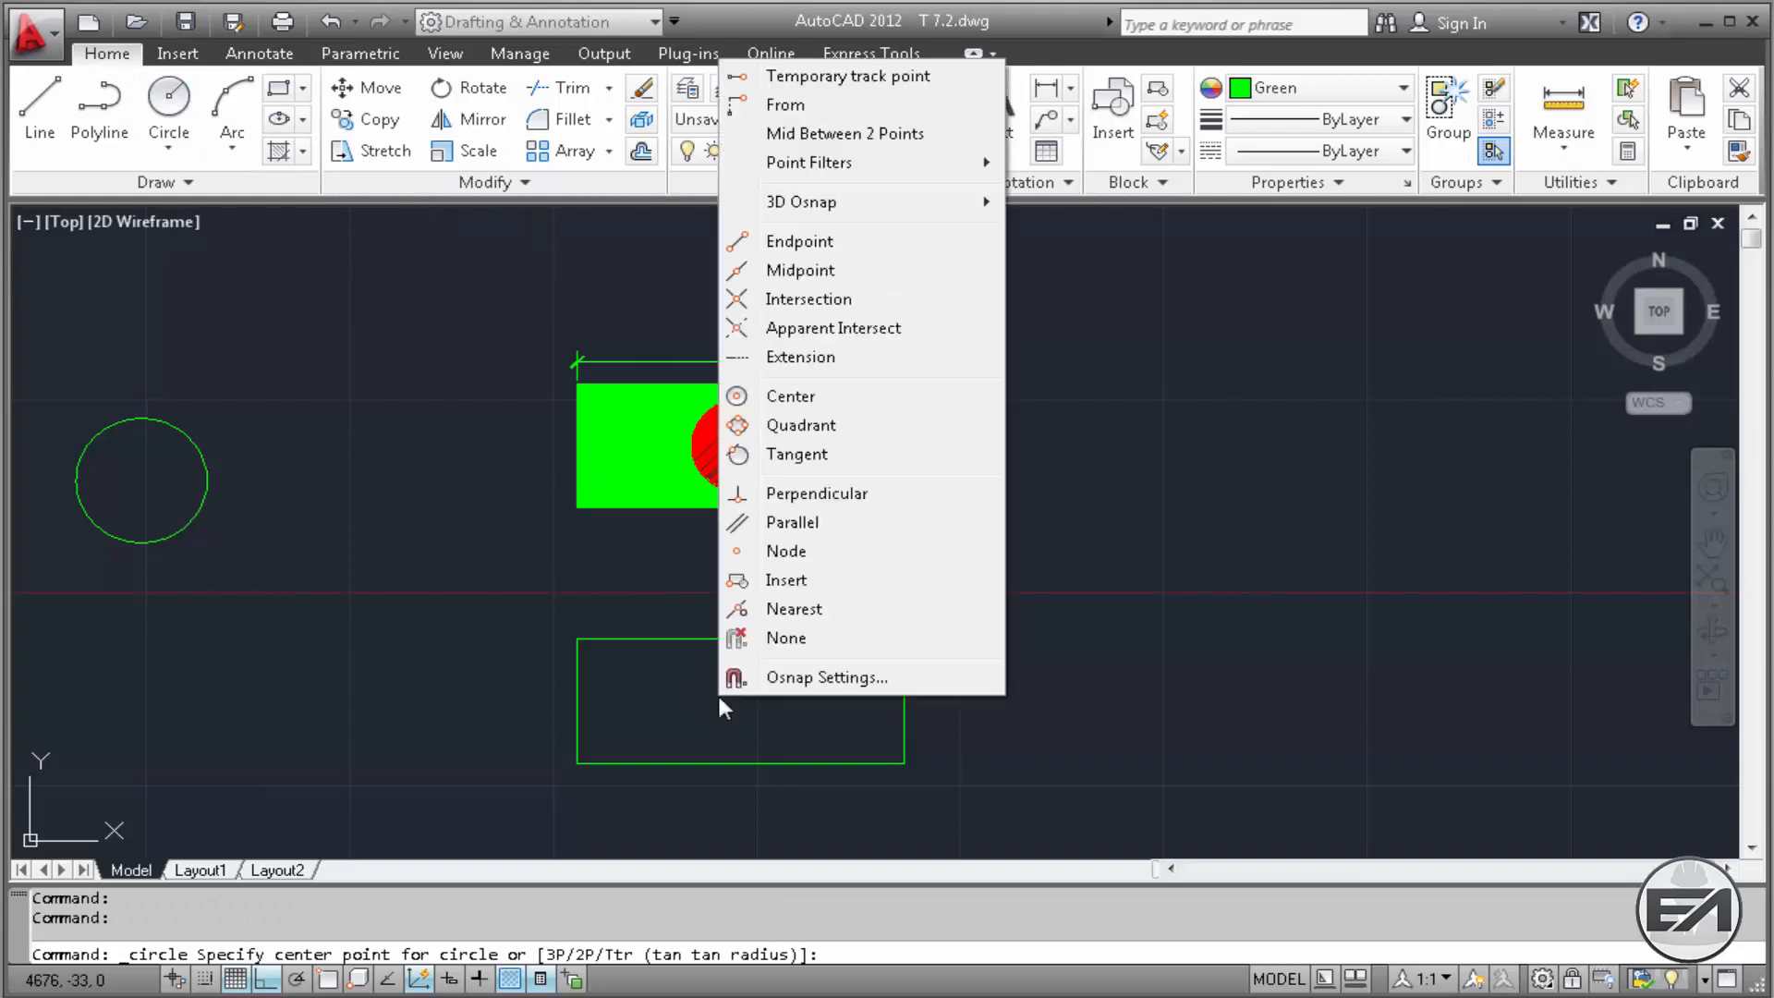
{"action": "left_click", "coordinate": [817, 81]}
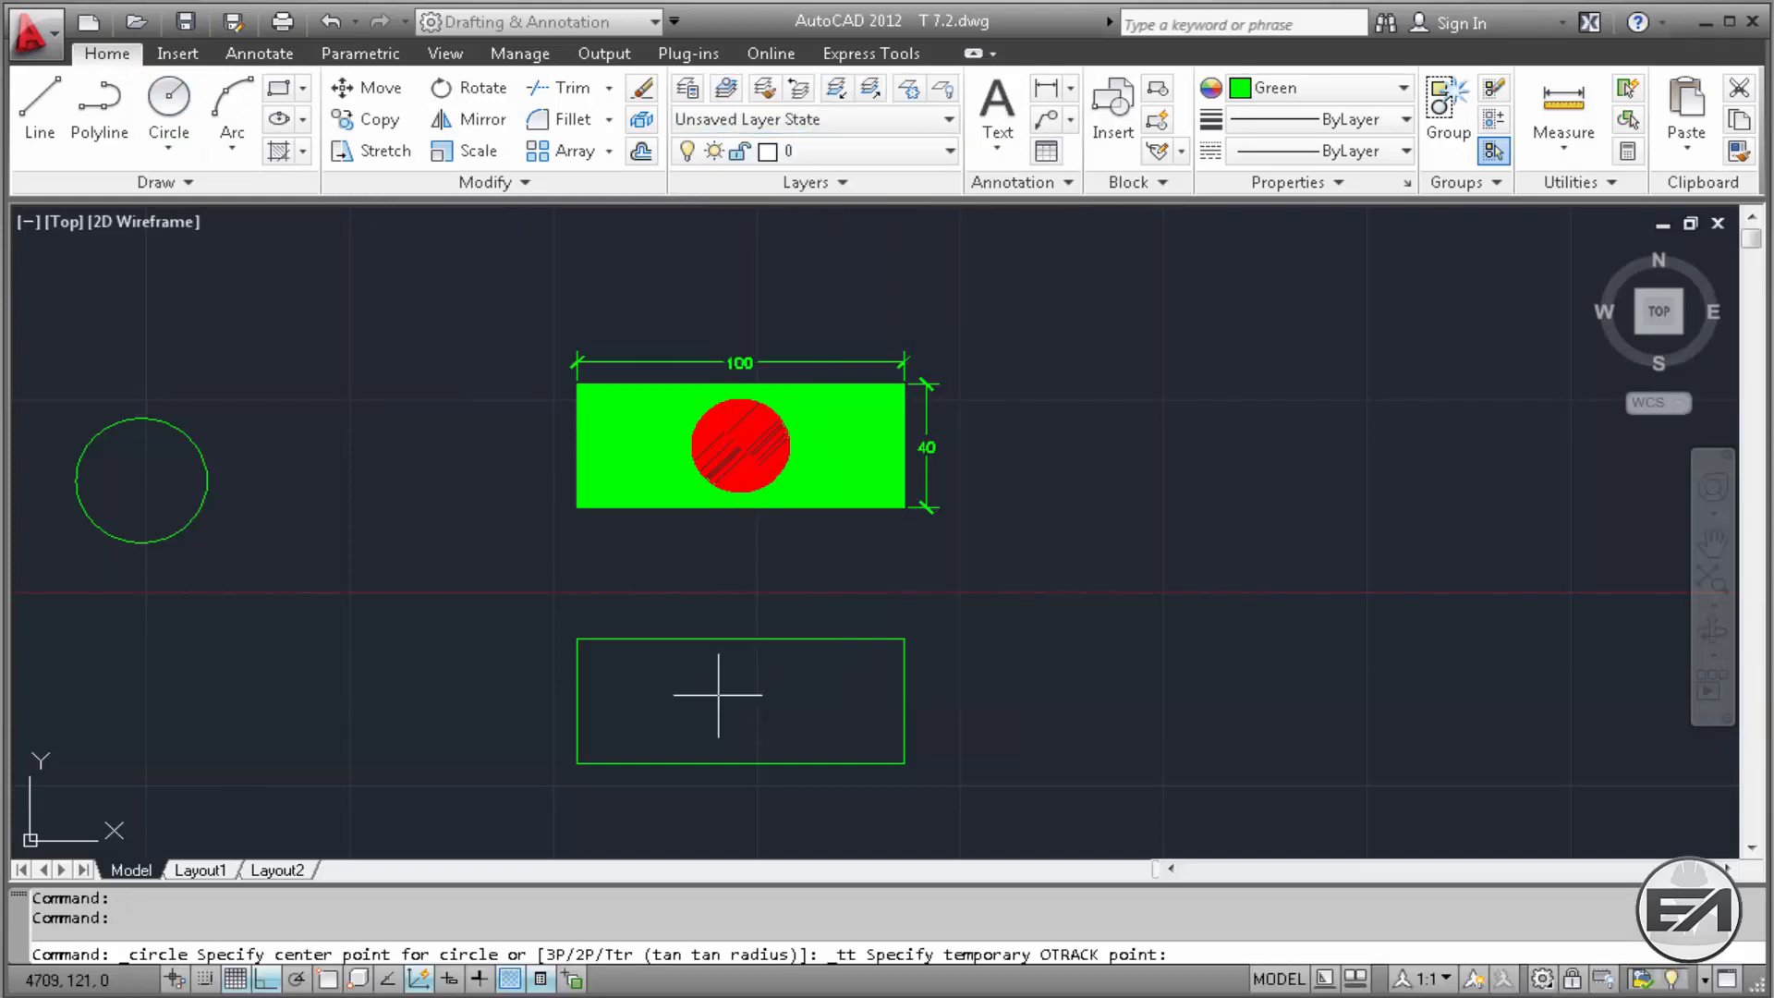
{"action": "right_click", "coordinate": [730, 762], "text": "shift"}
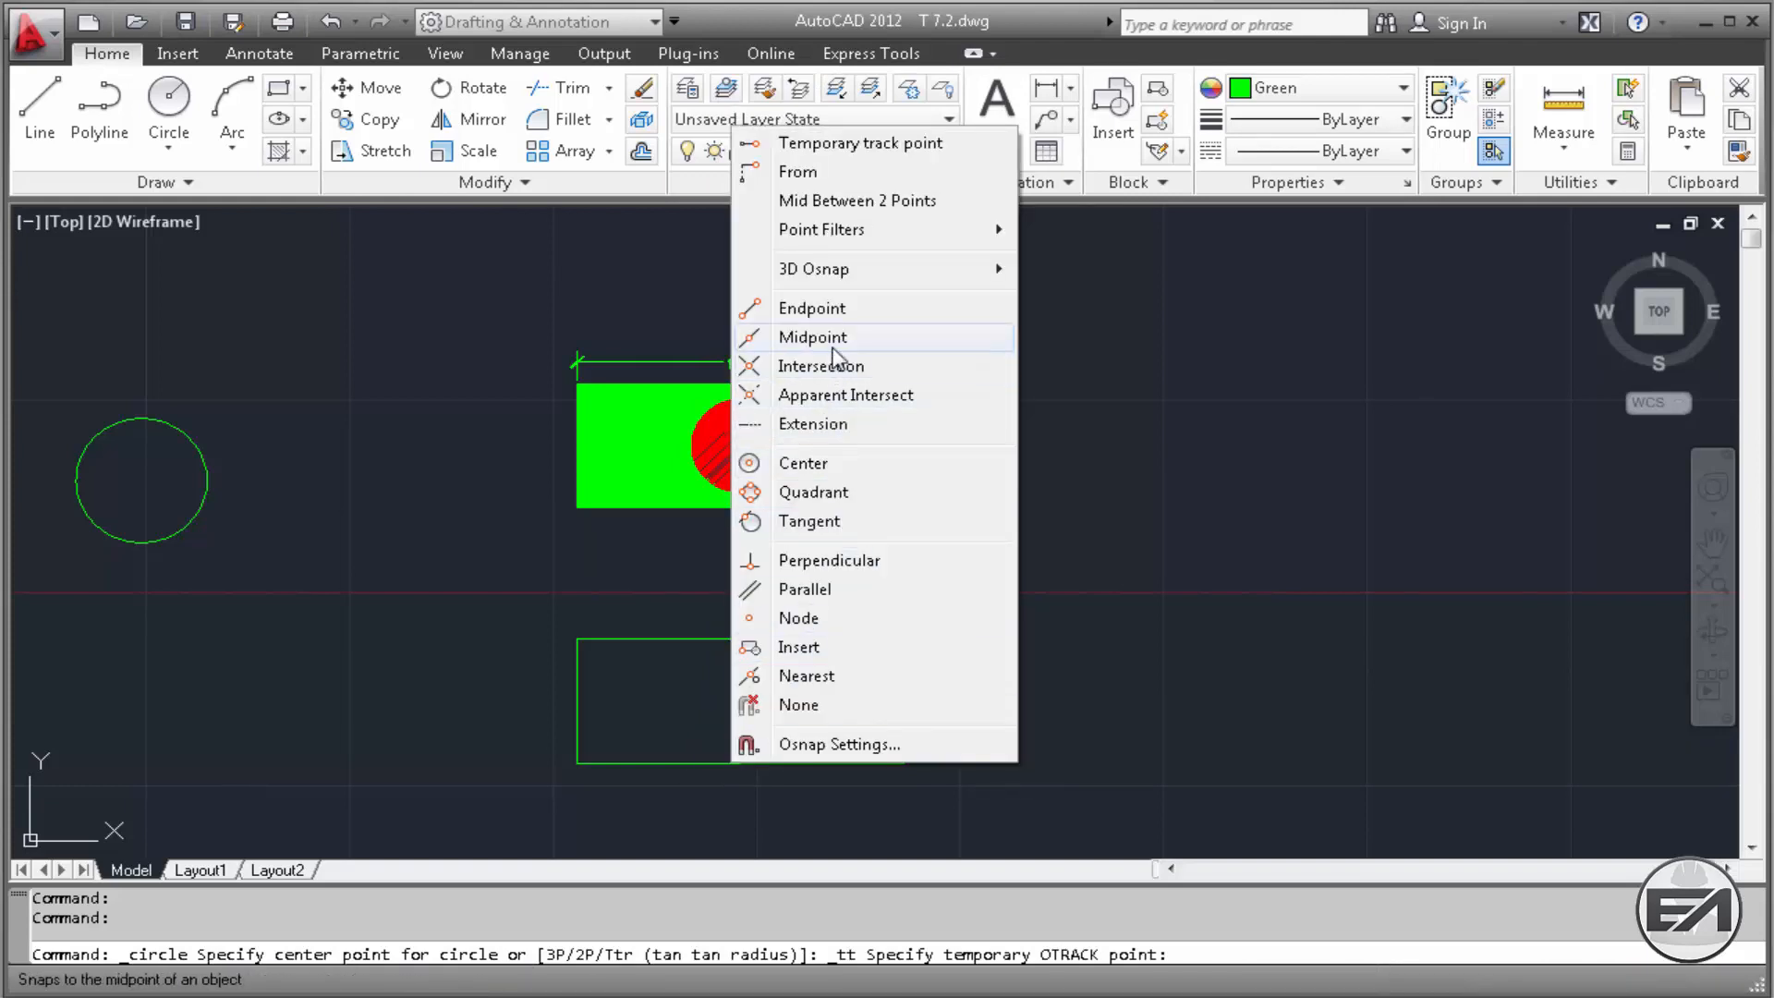
{"action": "left_click", "coordinate": [832, 347]}
{"action": "left_click", "coordinate": [740, 763]}
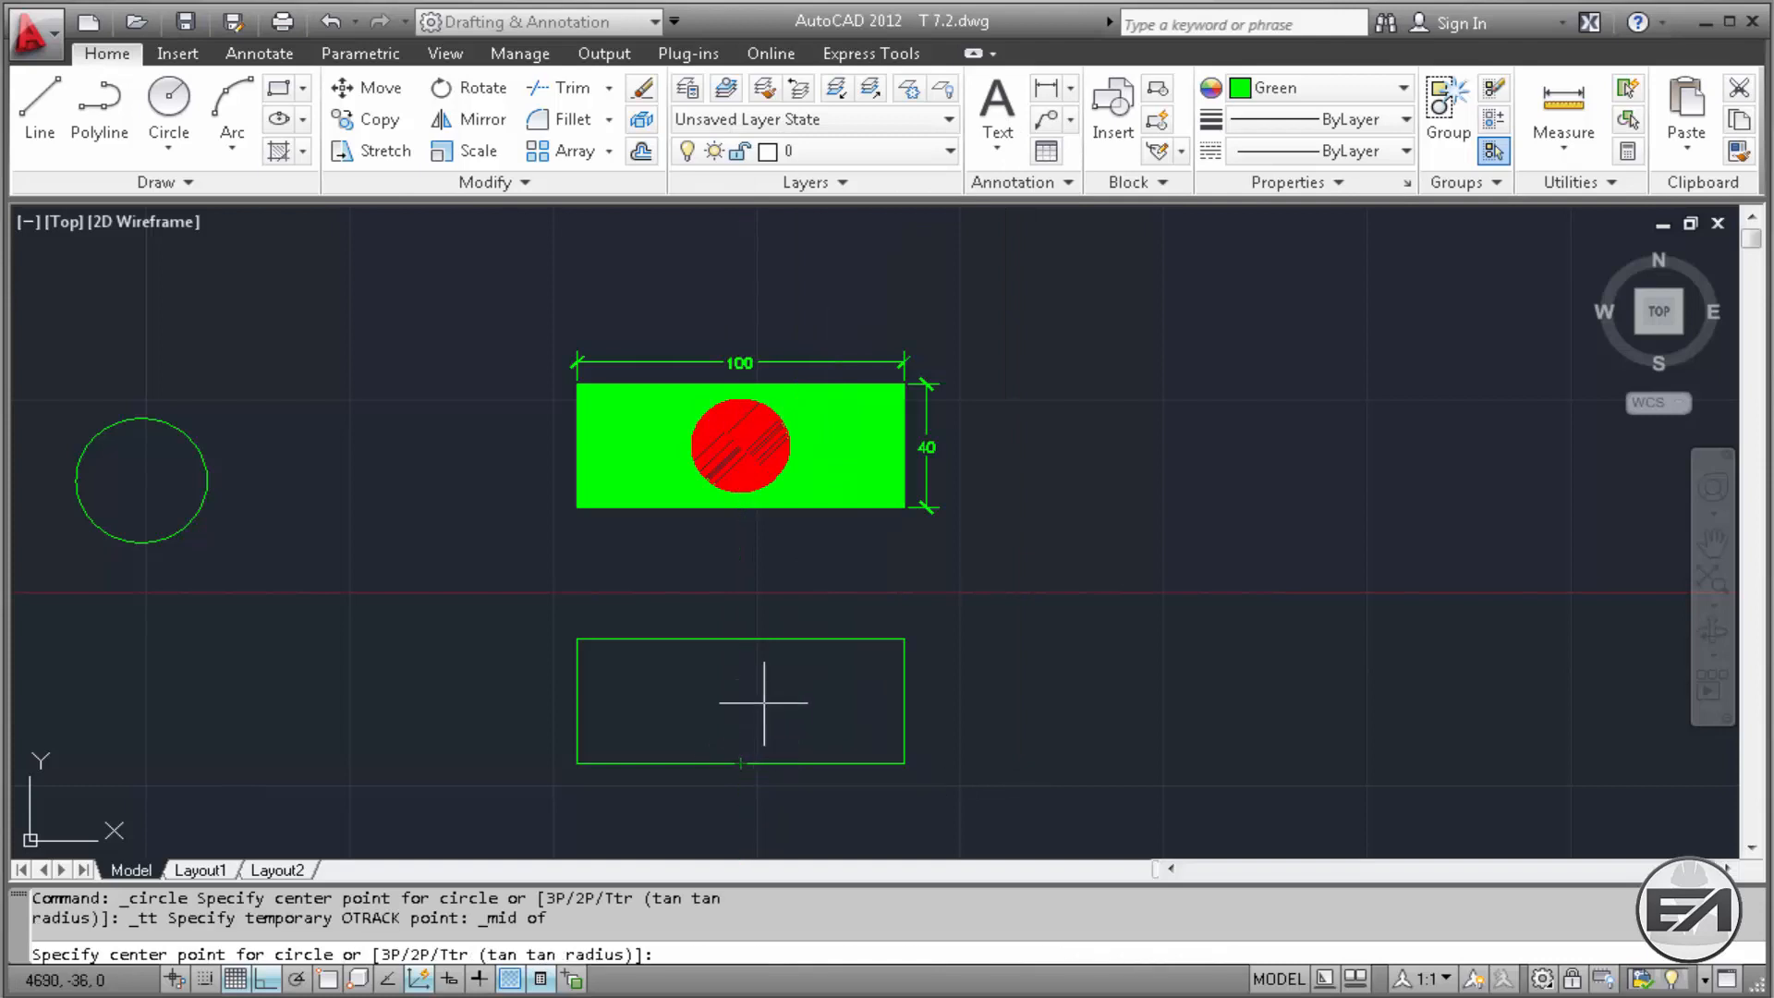
Step: Add a temporary track point at the right edge's midpoint, centre the circle where both tracking lines cross, and give it radius 15
{"action": "right_click", "coordinate": [763, 702], "text": "shift"}
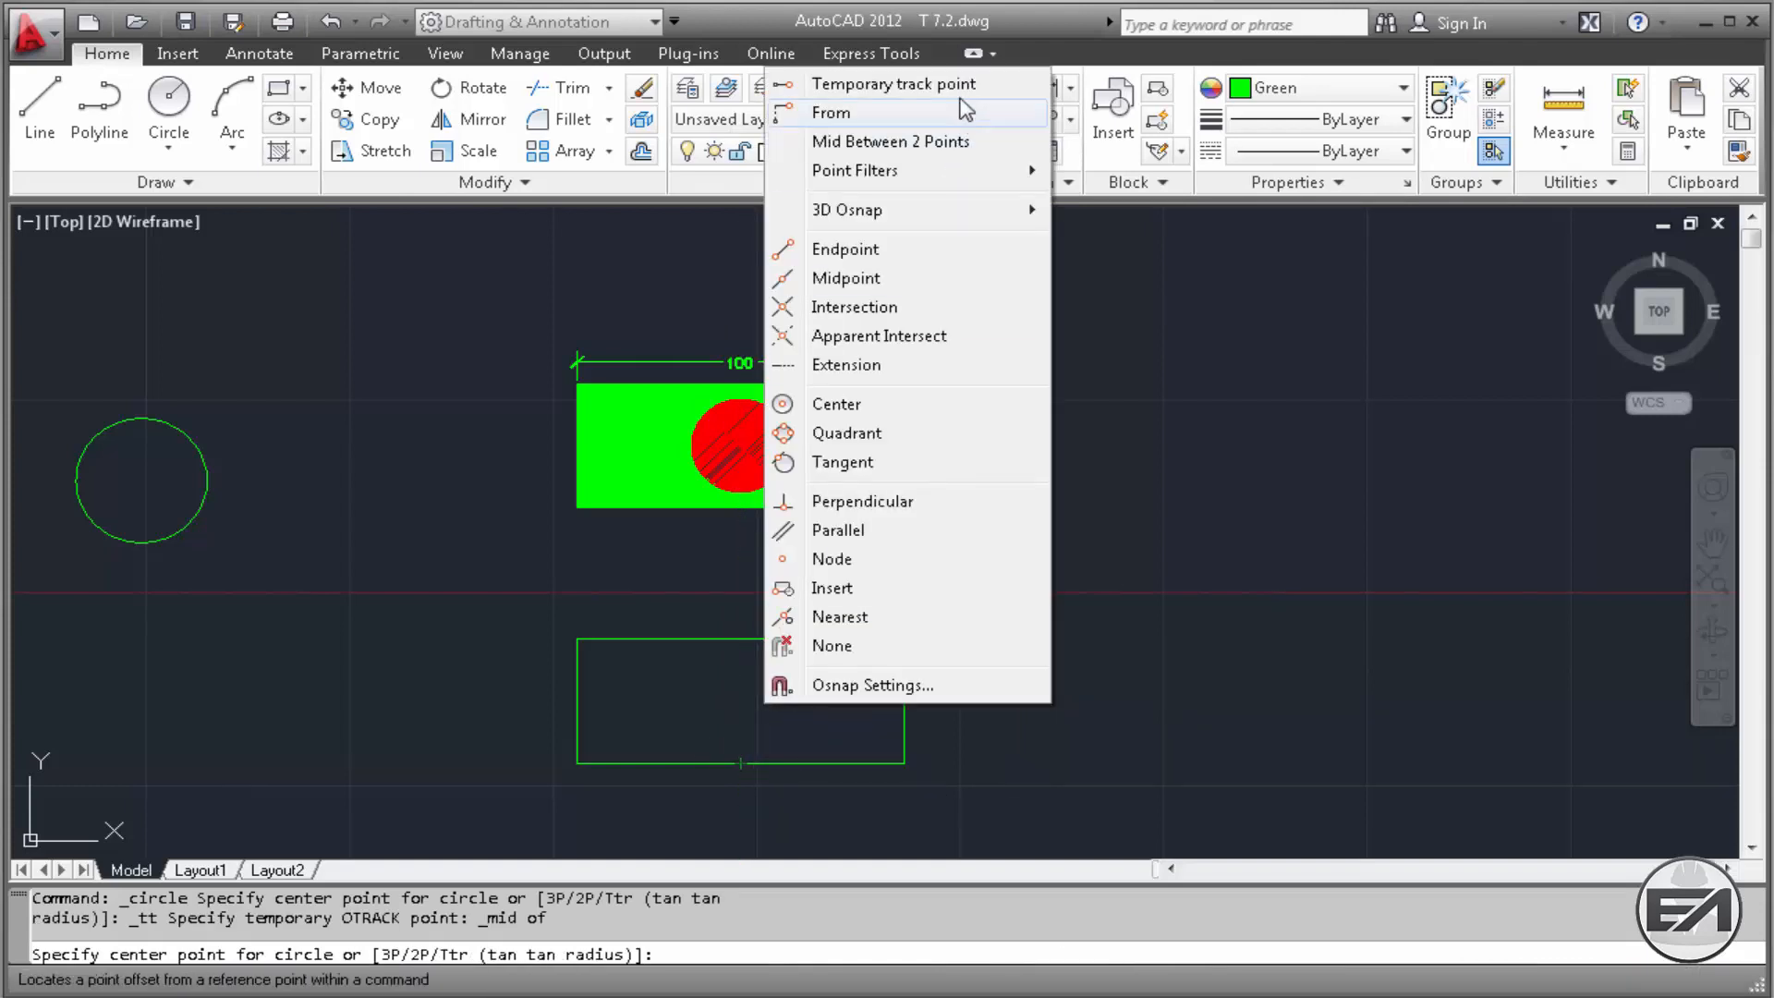
{"action": "left_click", "coordinate": [855, 79]}
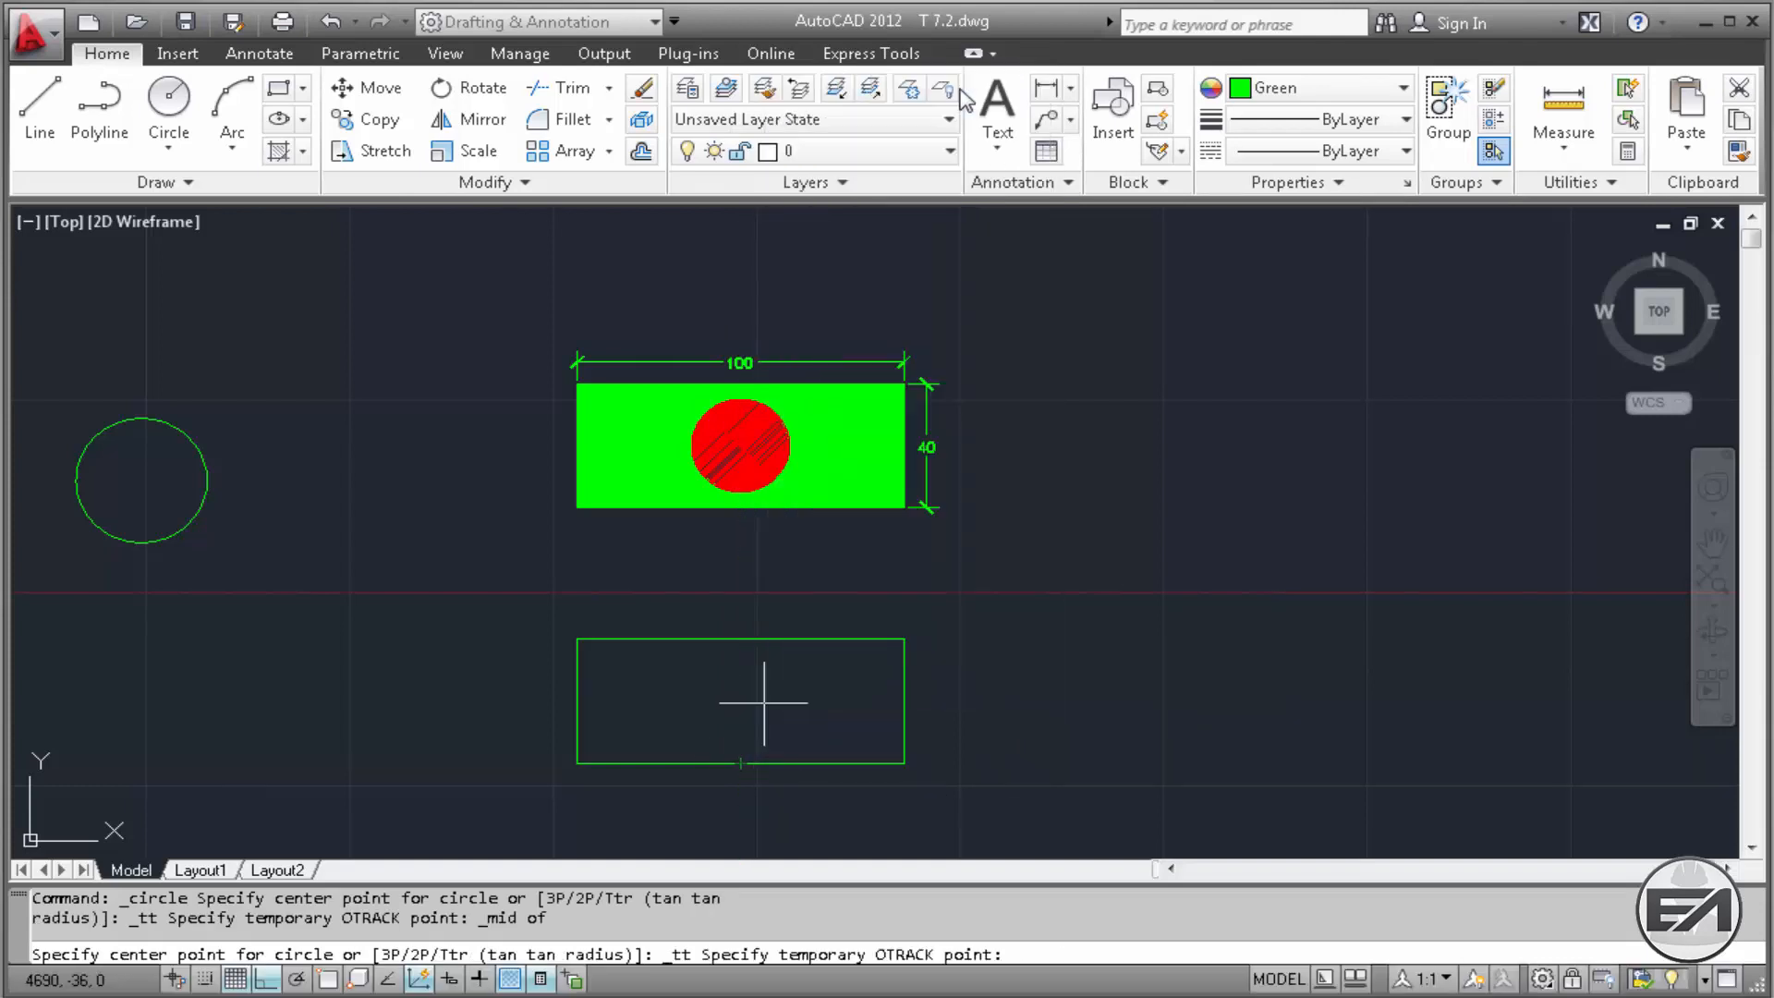
{"action": "right_click", "coordinate": [831, 704], "text": "shift"}
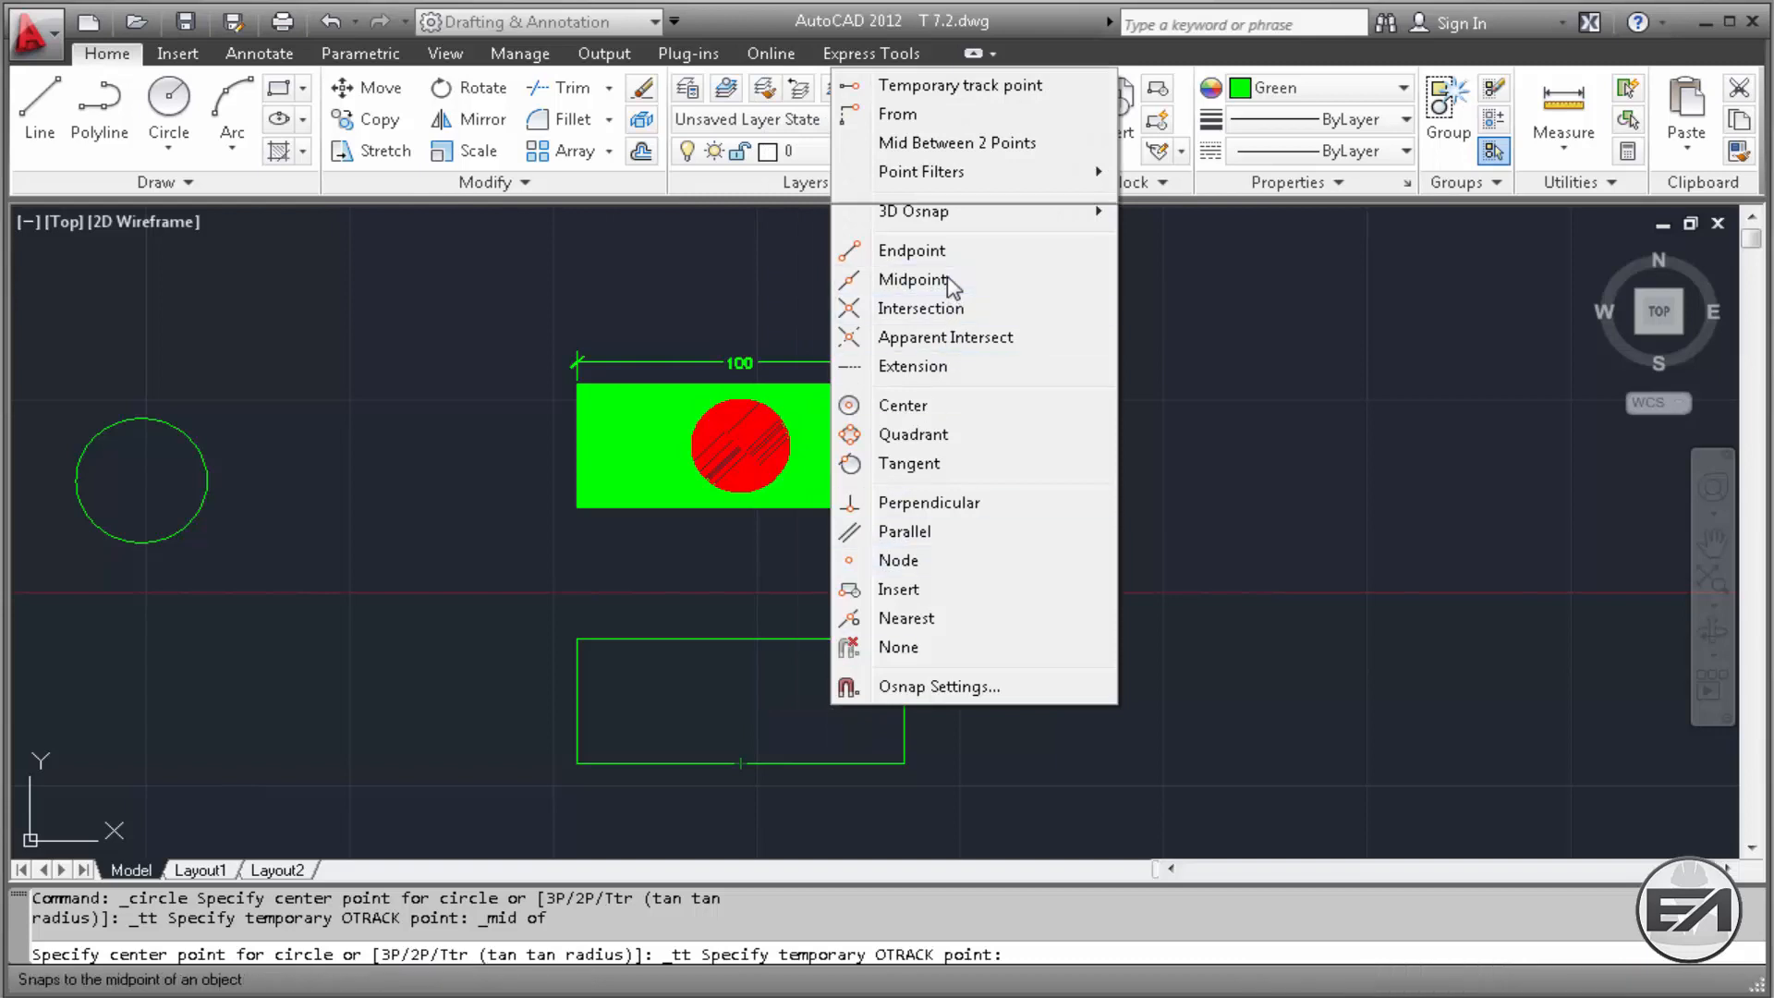
{"action": "left_click", "coordinate": [842, 280]}
{"action": "left_click", "coordinate": [904, 701]}
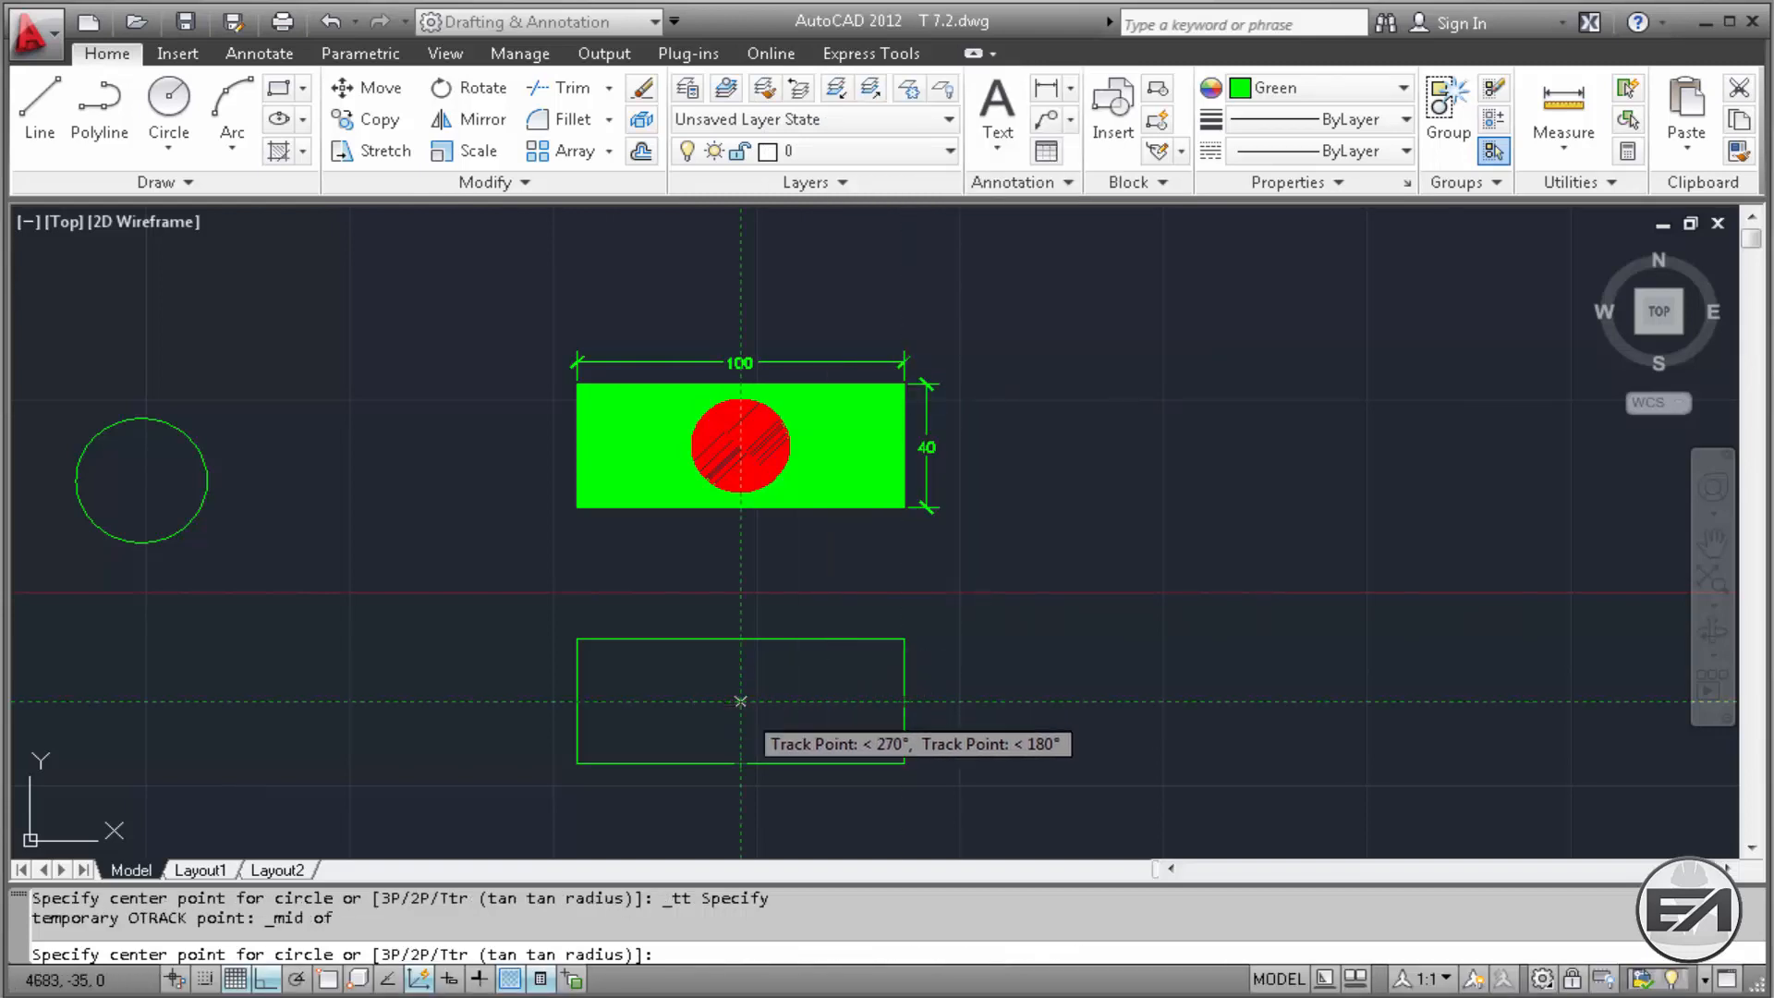
{"action": "left_click", "coordinate": [741, 701]}
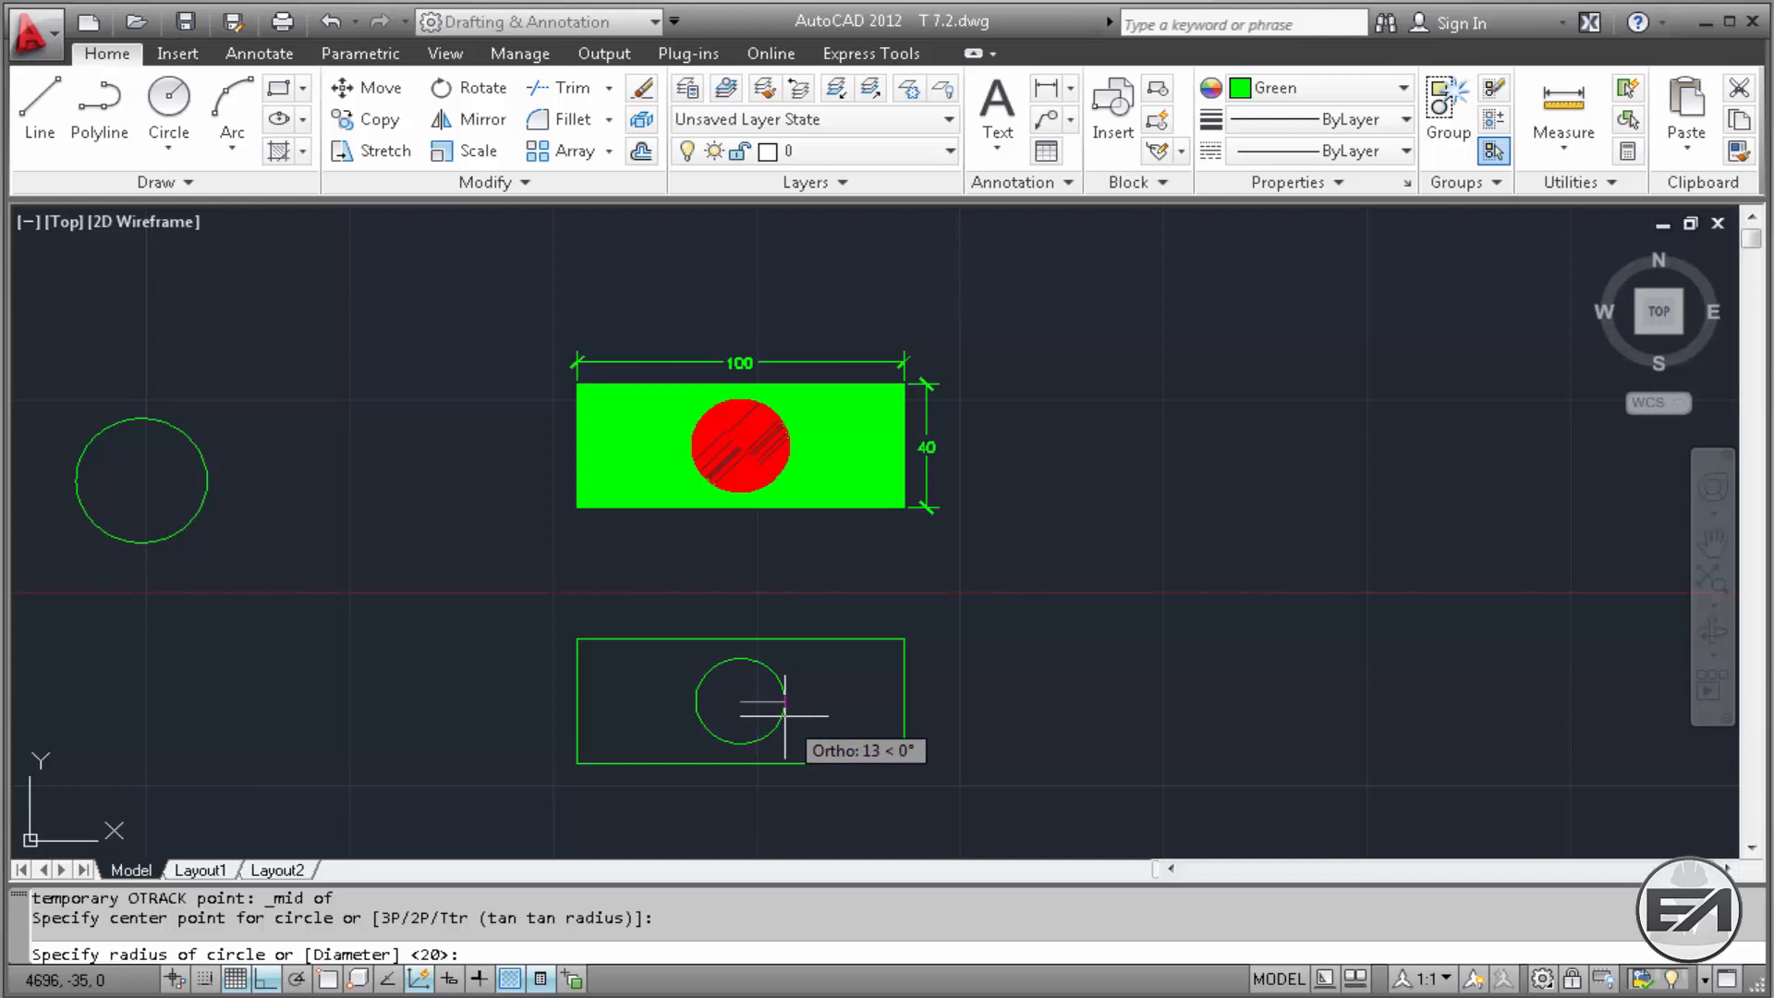
{"action": "type", "text": "15"}
{"action": "key", "text": "Return"}
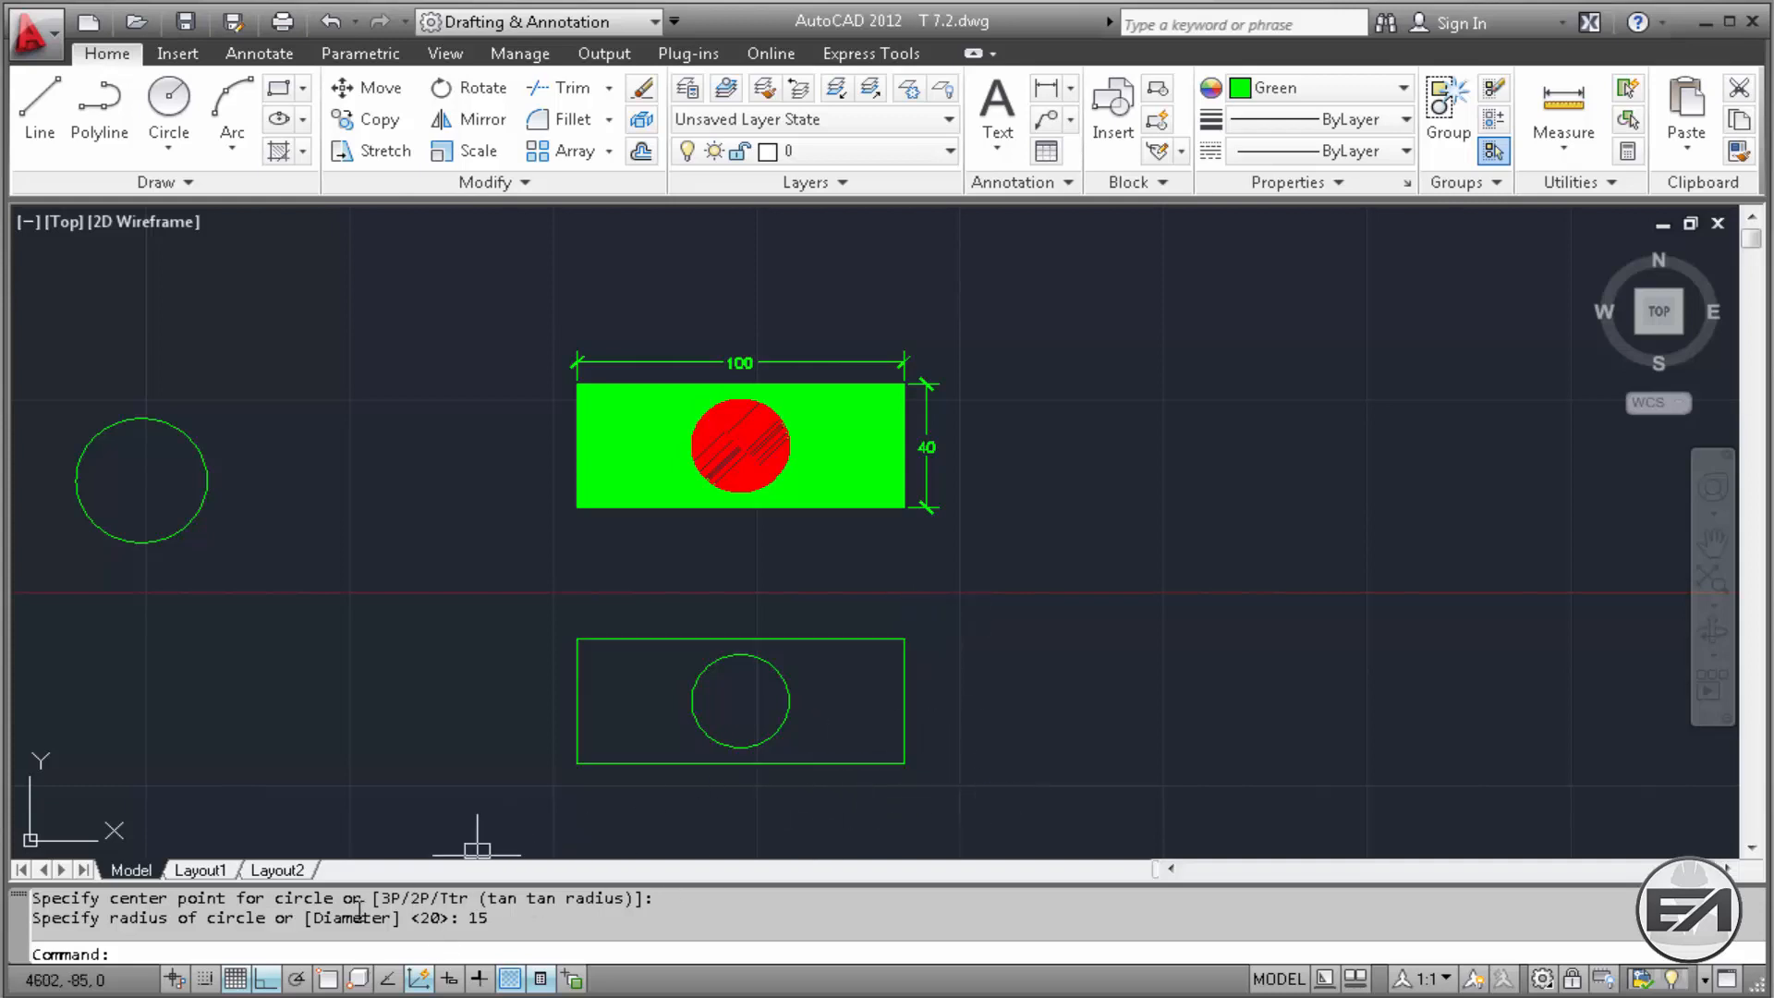
Step: Select all running object snap modes in the drafting settings and apply them
{"action": "right_click", "coordinate": [325, 979]}
{"action": "left_click", "coordinate": [373, 932]}
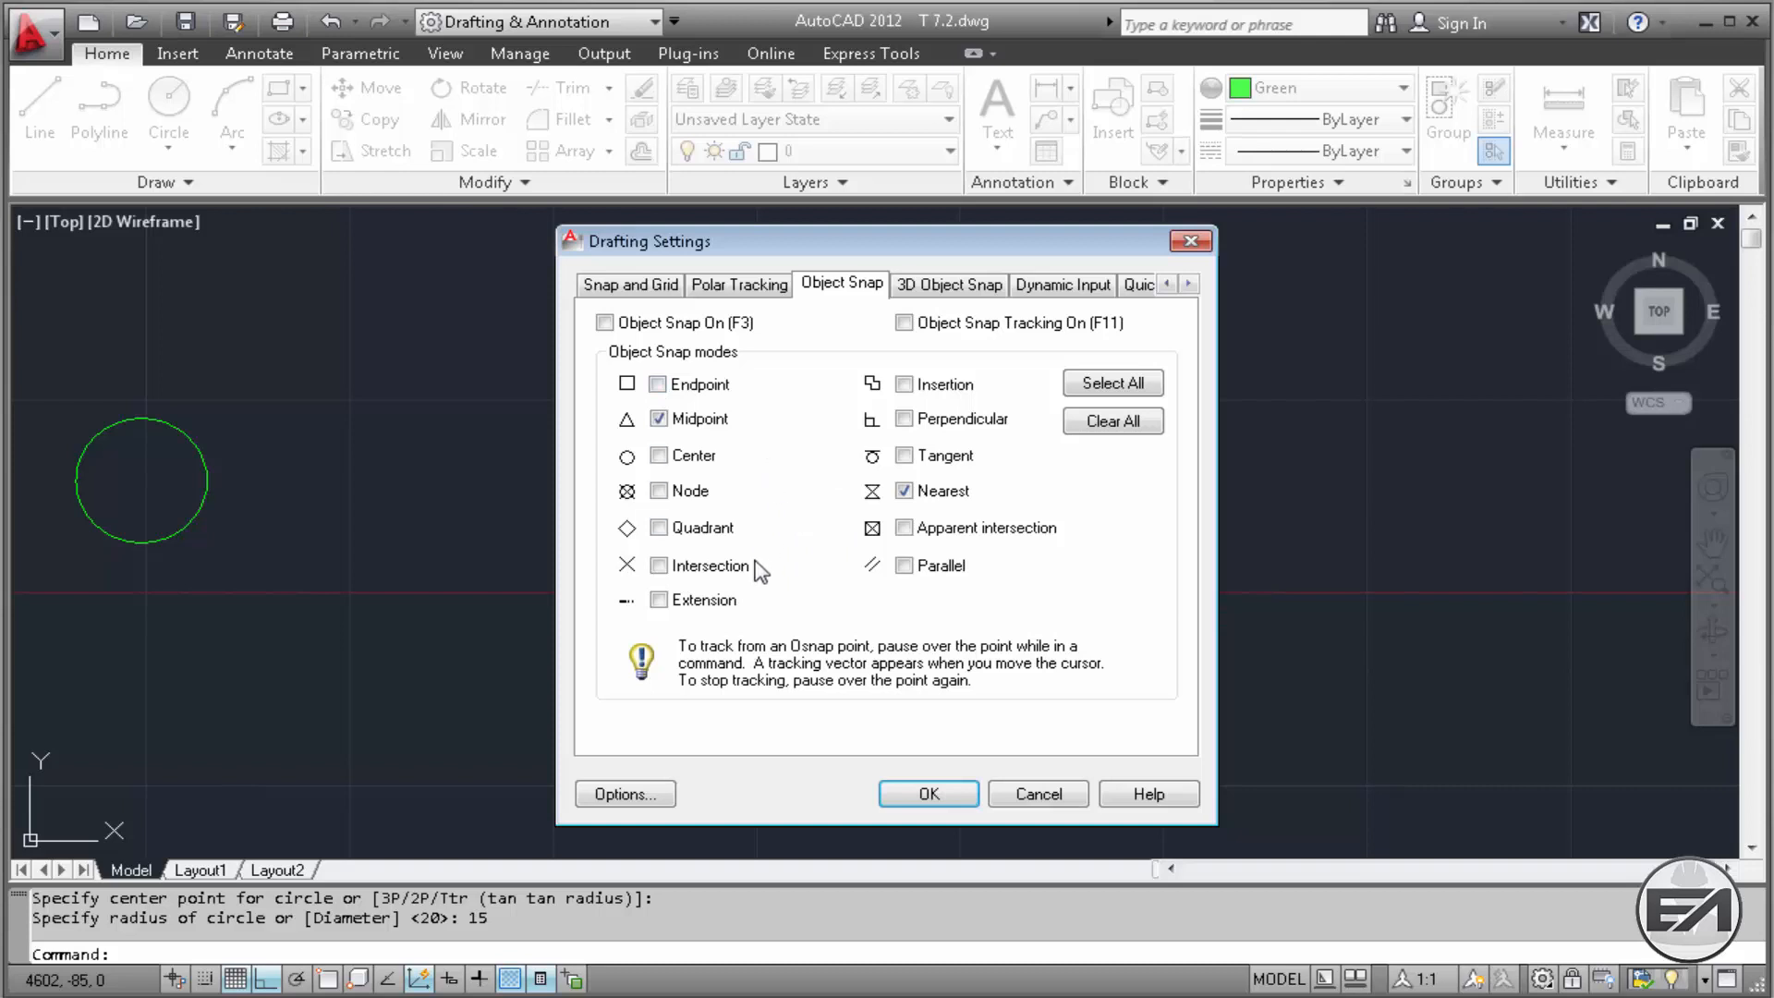
{"action": "left_click", "coordinate": [1092, 397]}
{"action": "left_click", "coordinate": [928, 795]}
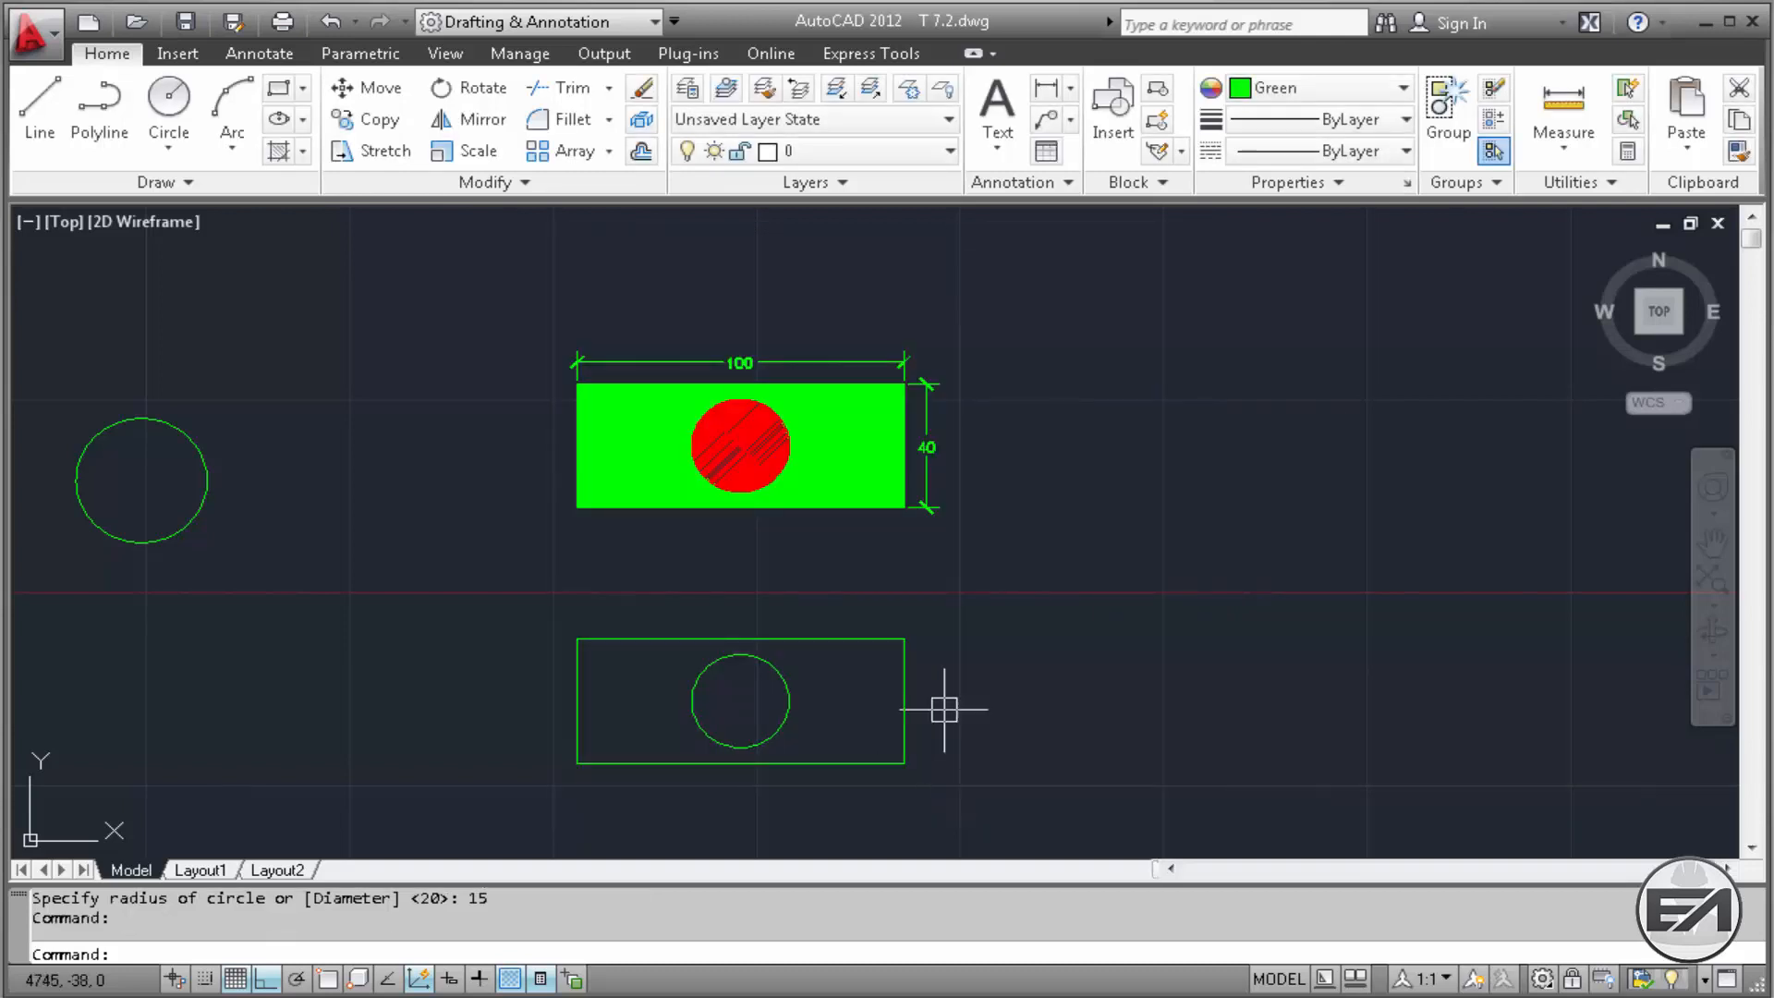
{"action": "middle_click_drag", "start_coordinate": [1001, 665], "coordinate": [989, 644]}
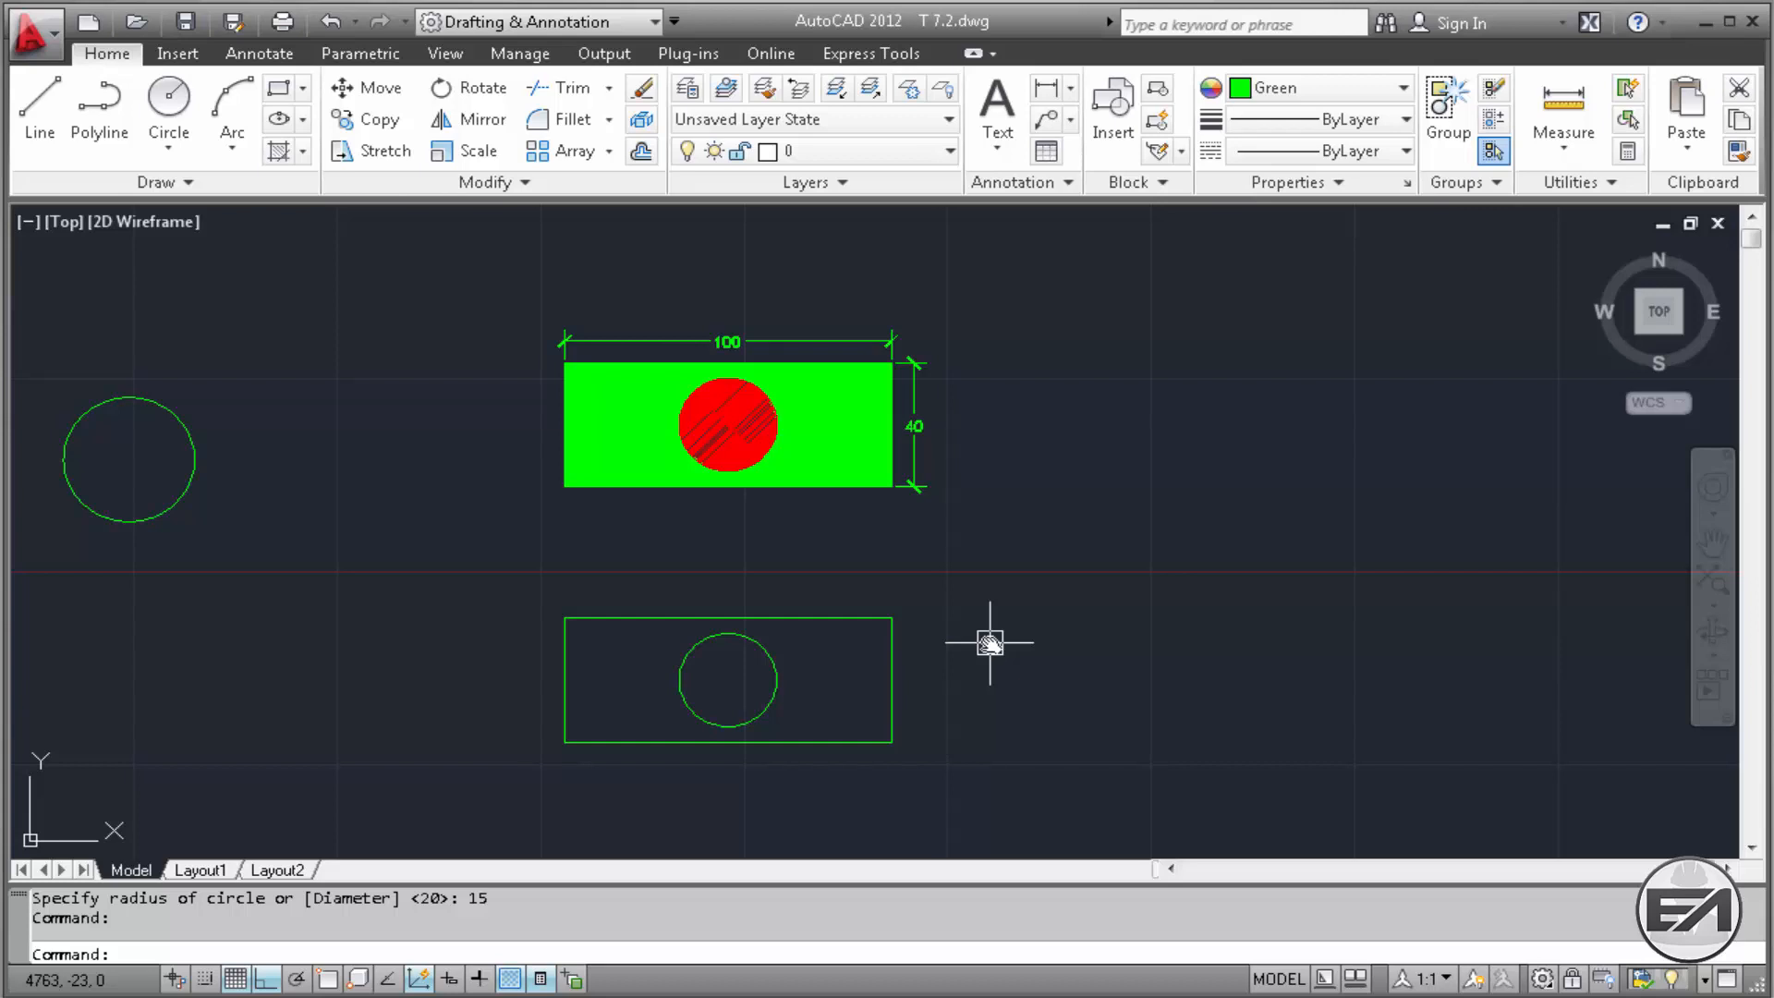
{"action": "scroll", "coordinate": [1181, 594], "scroll_direction": "up", "scroll_amount": 1}
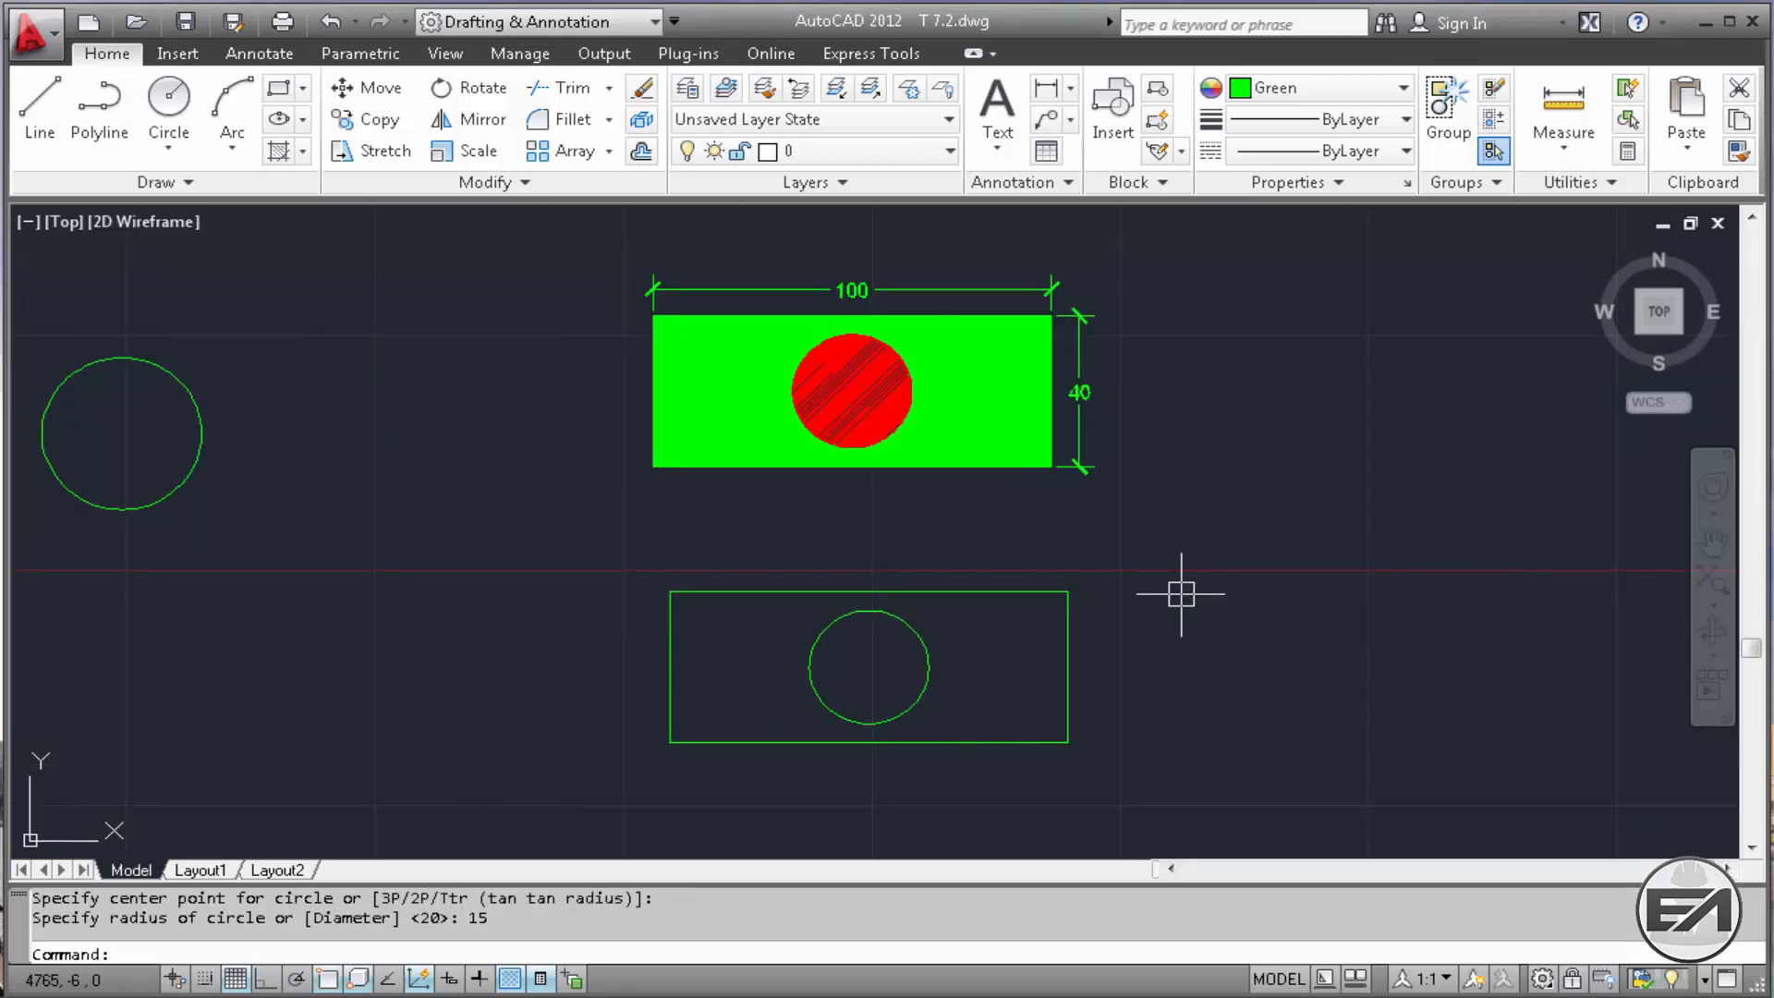